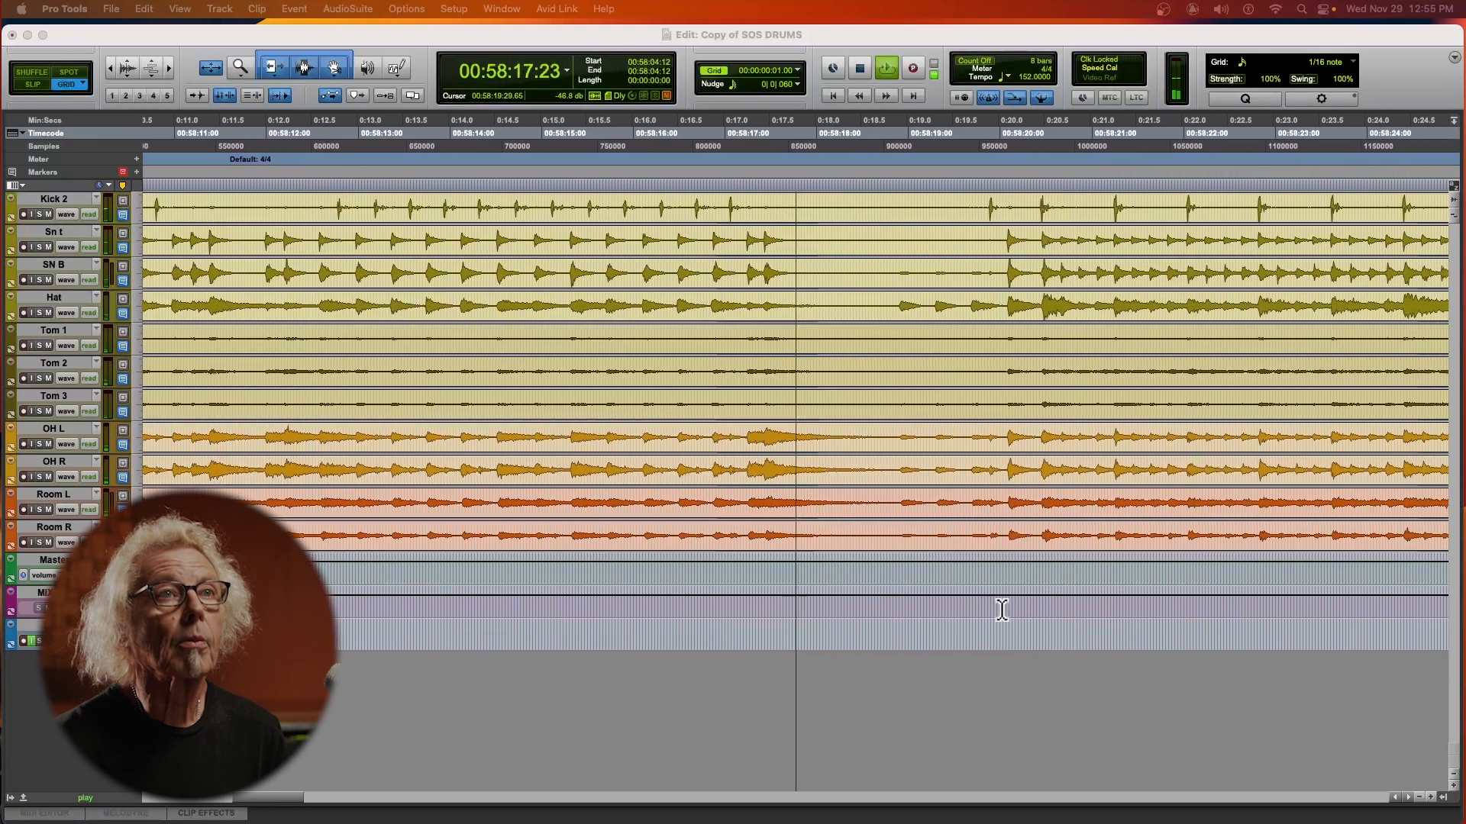
Step: Zoom out the drum timeline to view most of the song's clips, and stop playback
left_click(921, 349)
key("r")
key("r")
key("r")
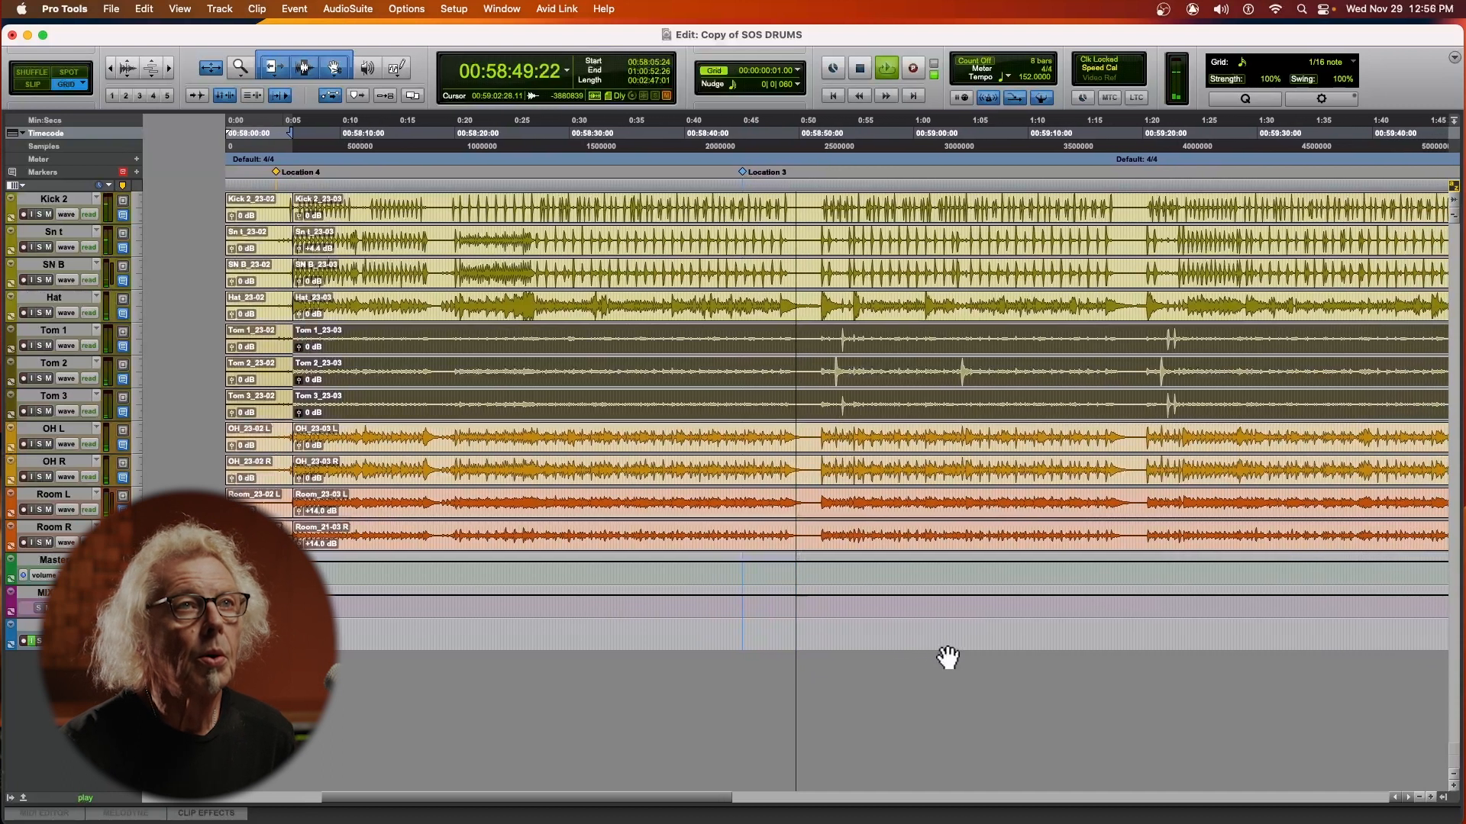
key("space")
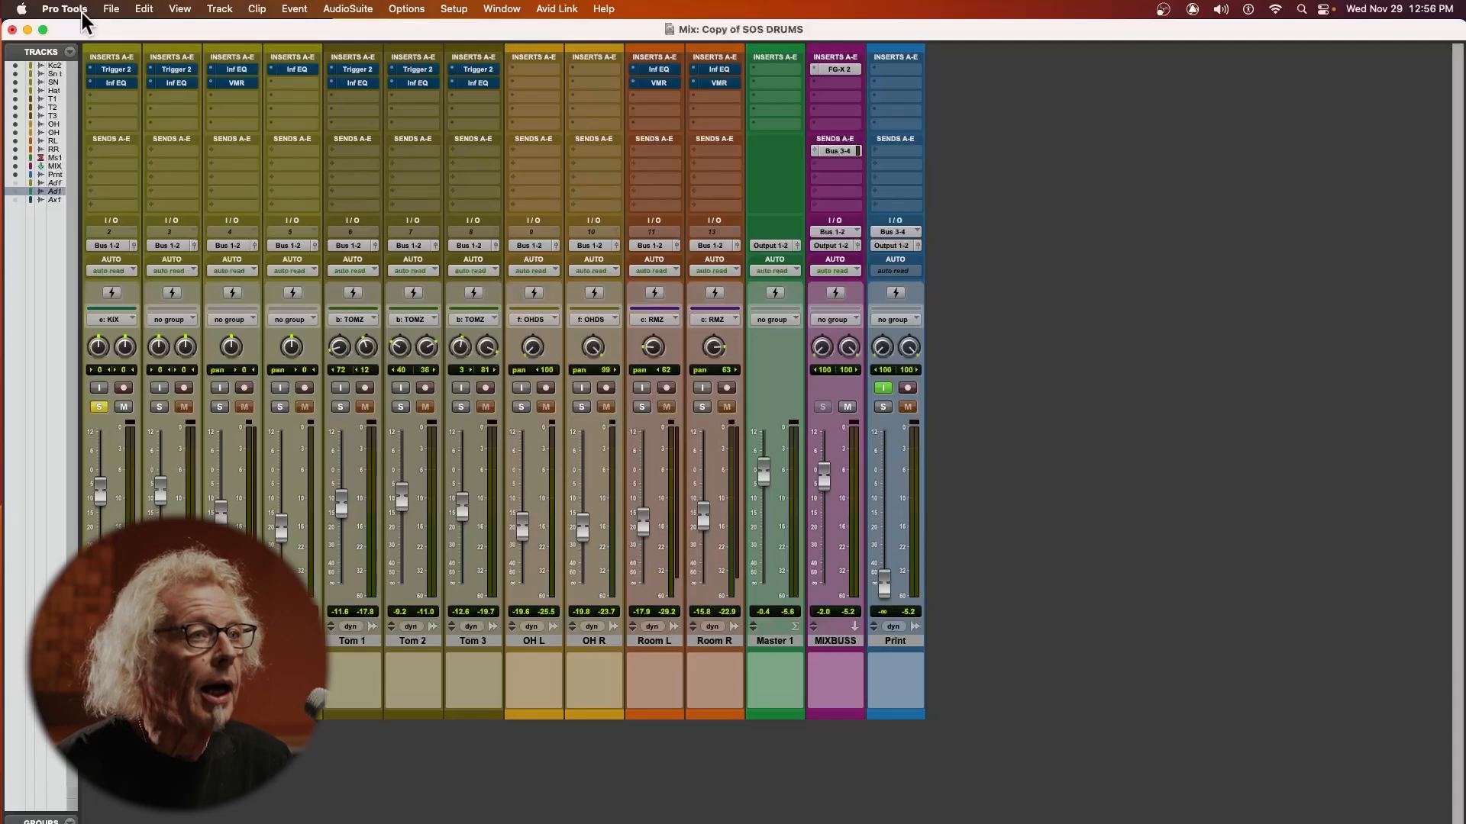
Step: Open the Trigger 2 insert on the Kick 2 track and take it out of bypass
left_click(108, 68)
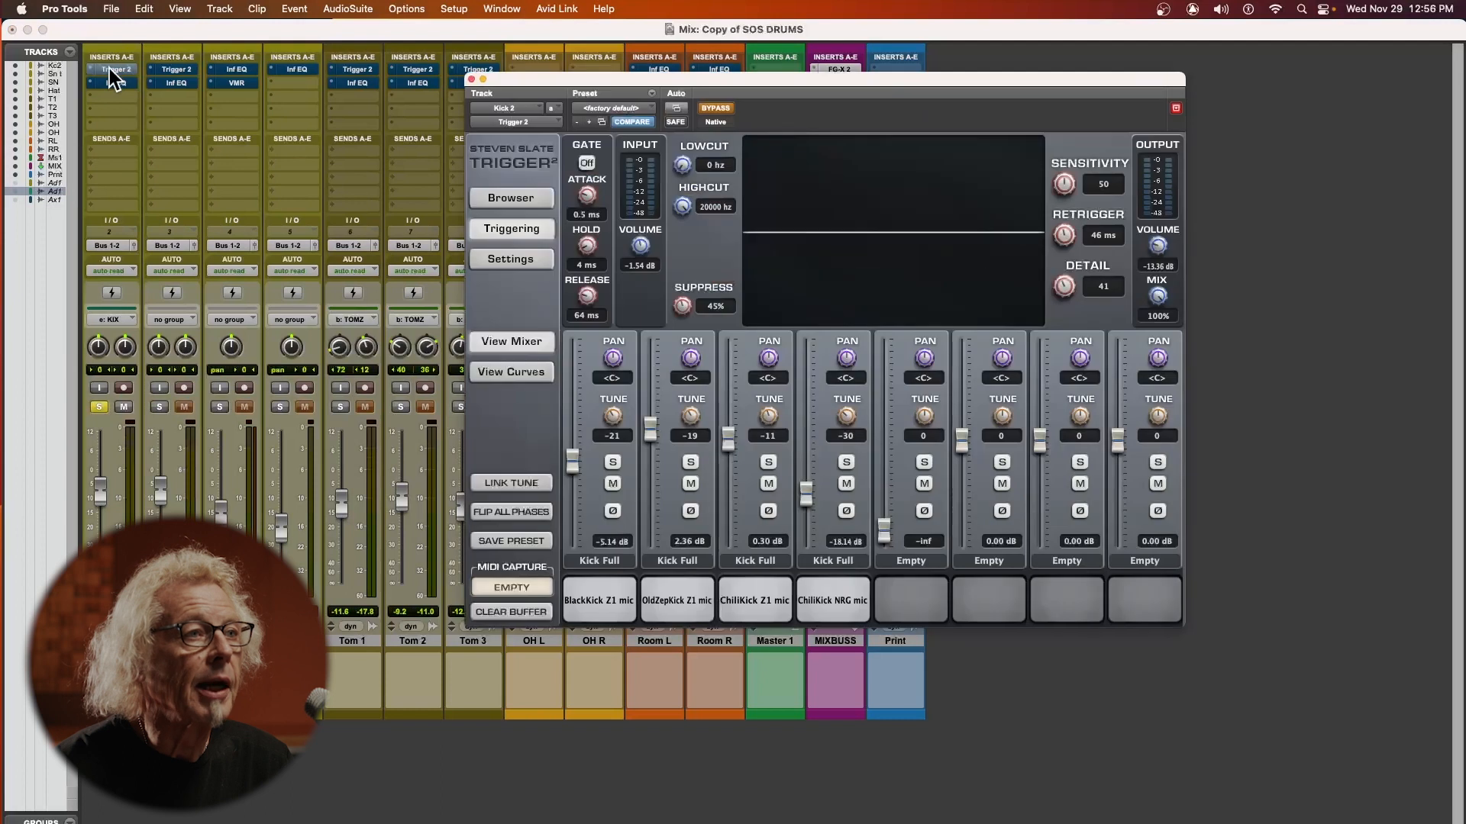
left_click(718, 110)
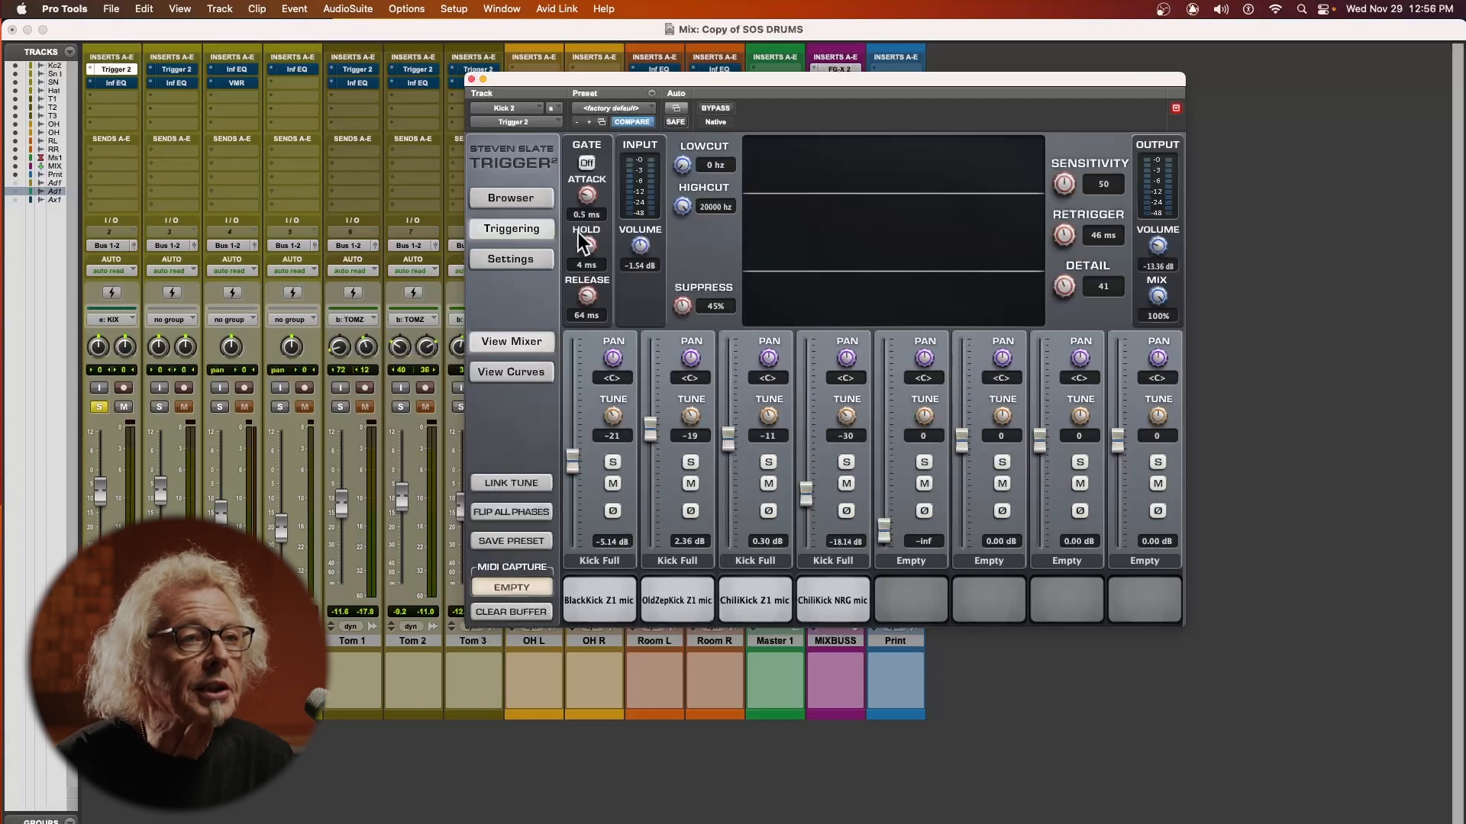
left_click_drag(724, 76, 704, 127)
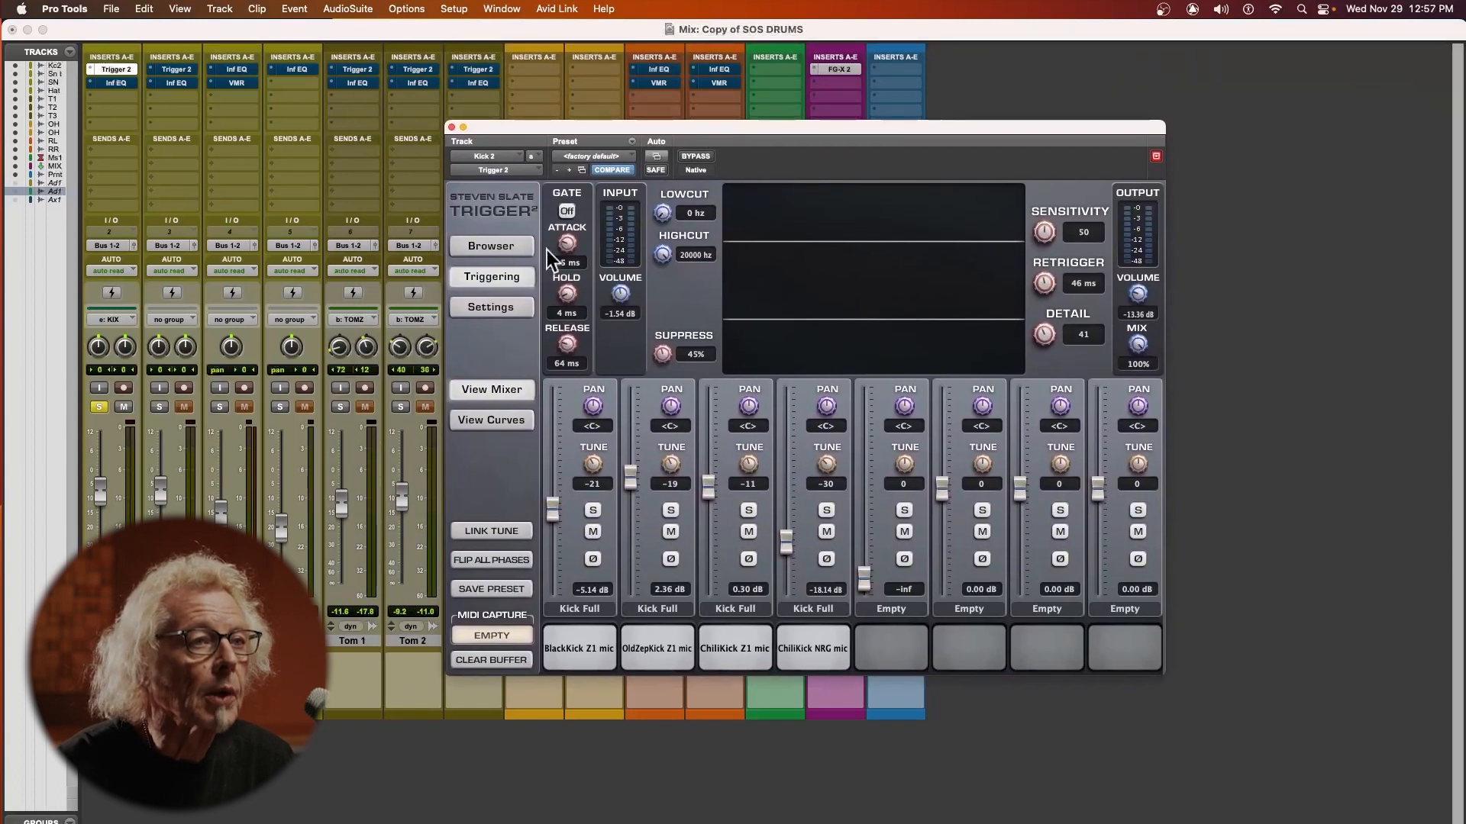
Step: Open Trigger 2's sample browser and look through the Trigger2 Core Presets and Trigger2 Kicks folders
left_click(482, 248)
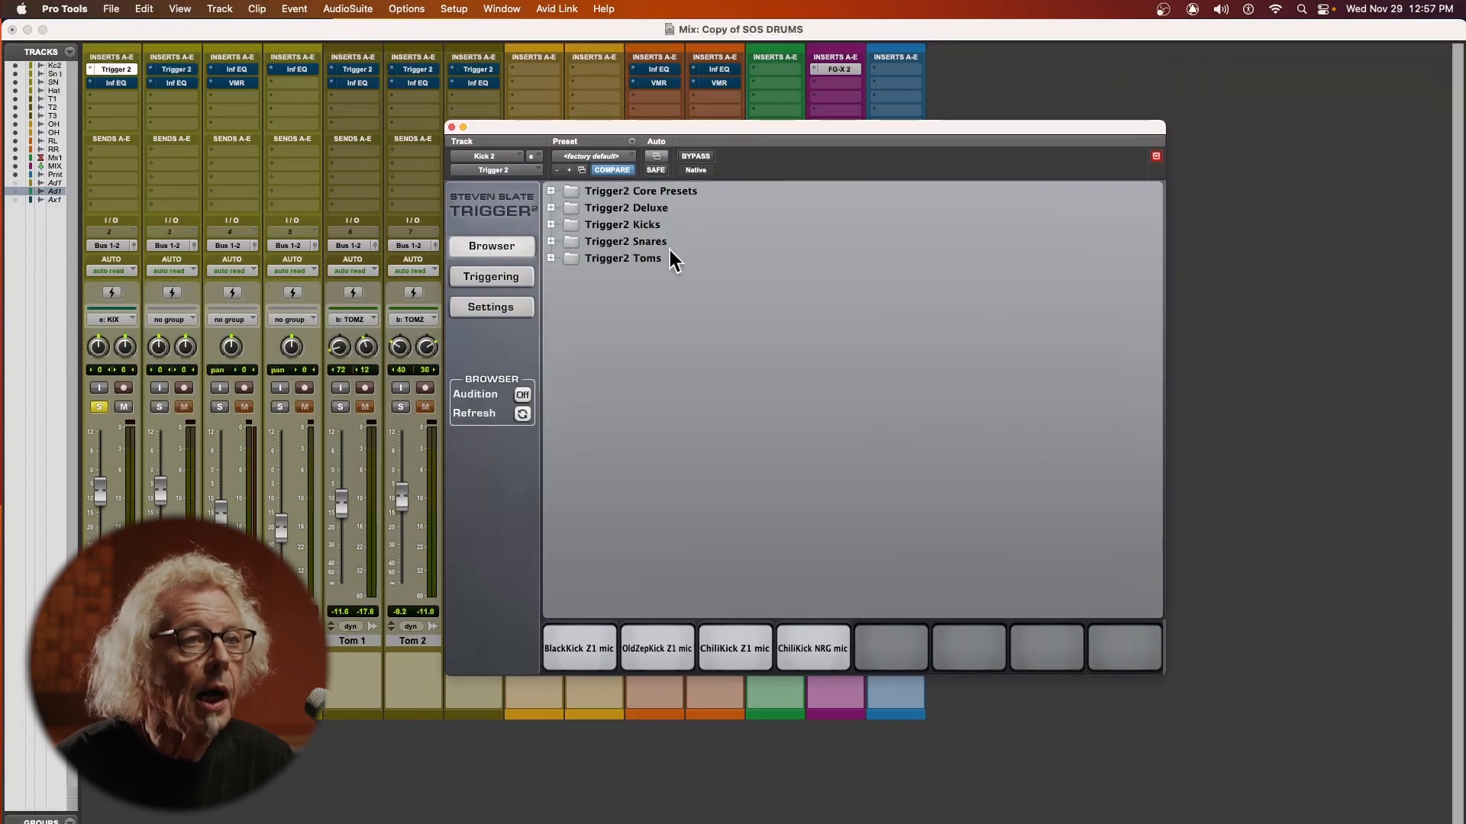
left_click(550, 191)
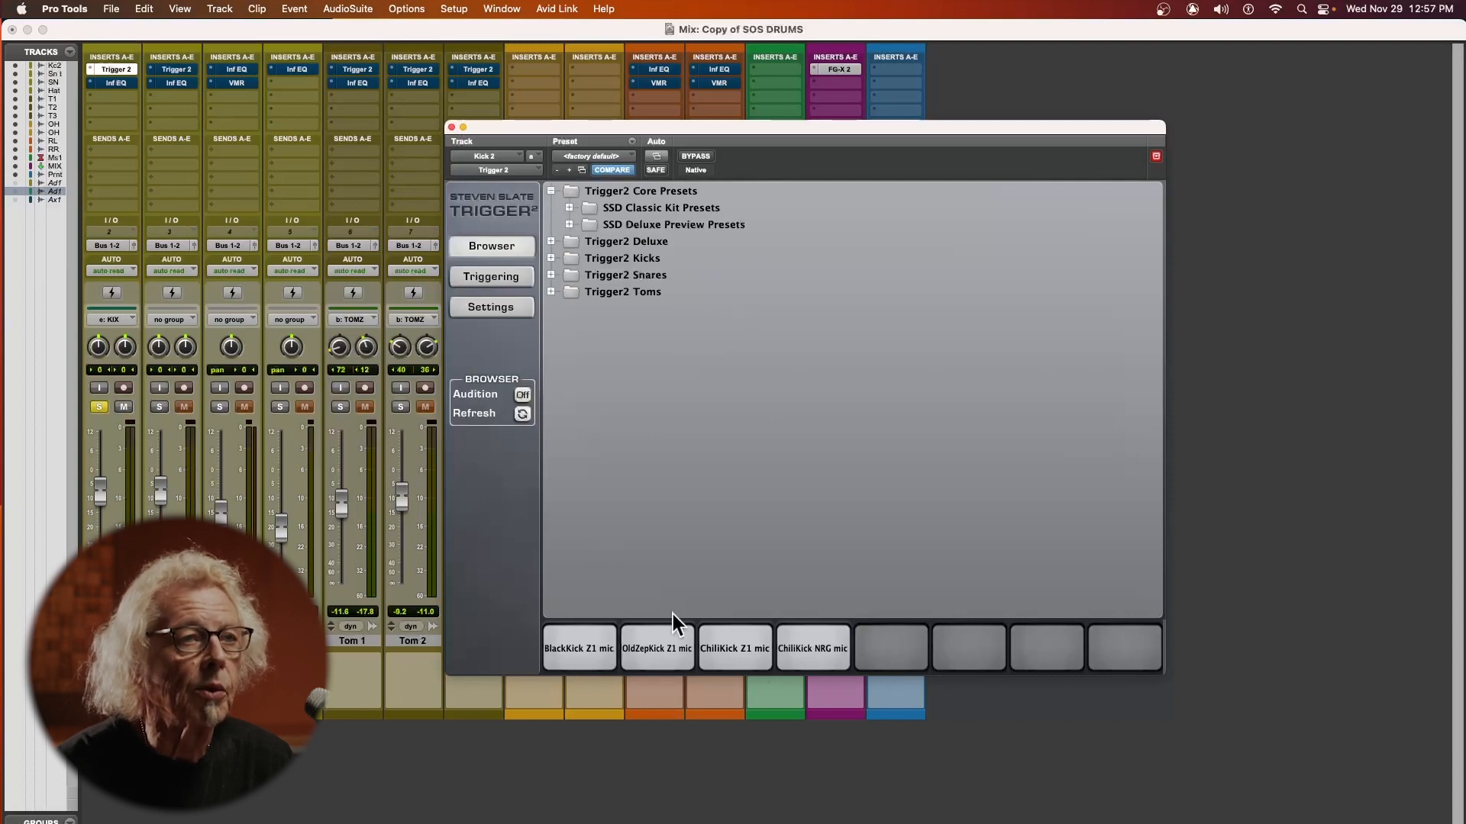
left_click(551, 191)
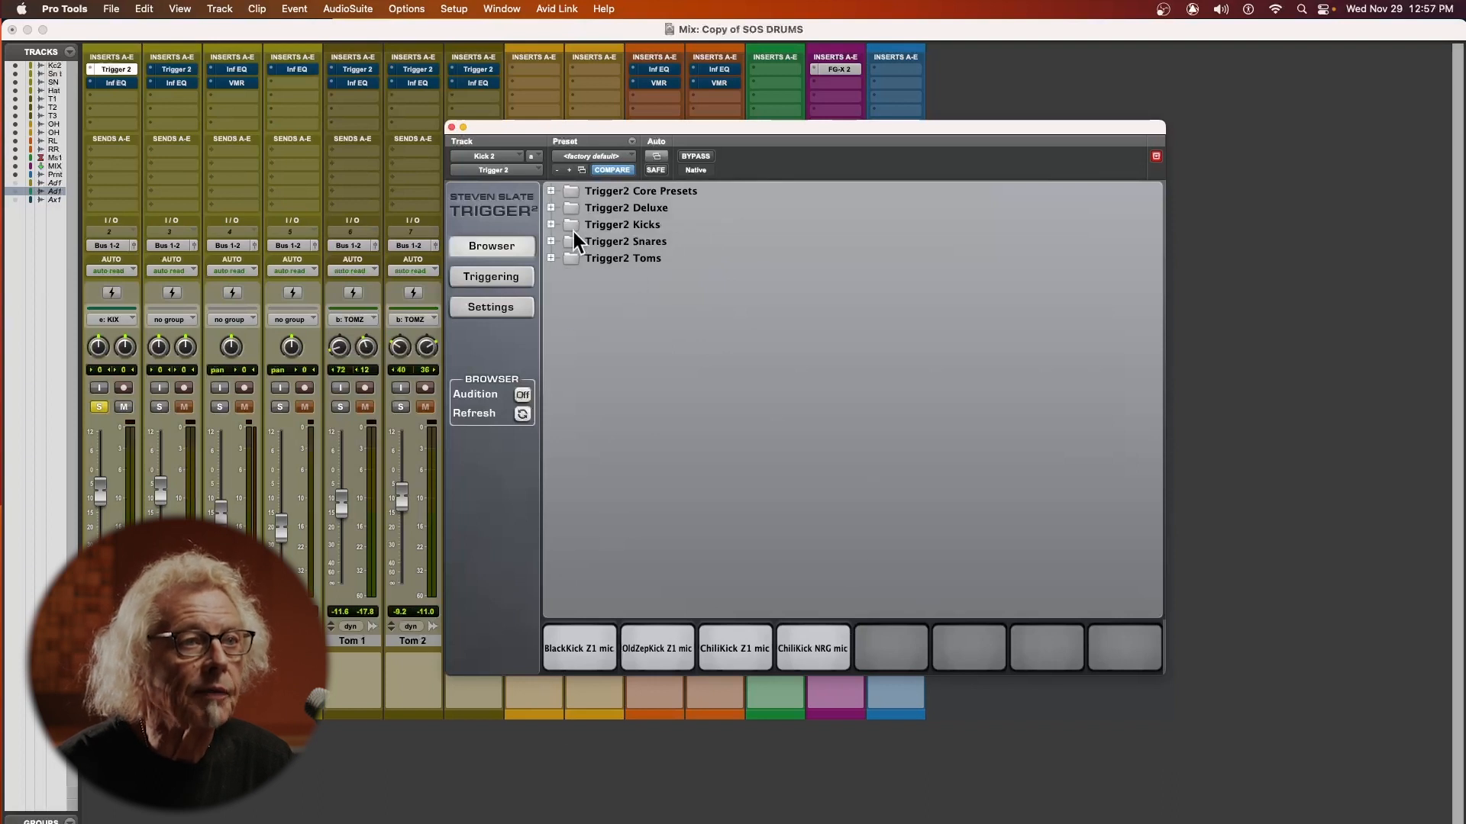
left_click(551, 224)
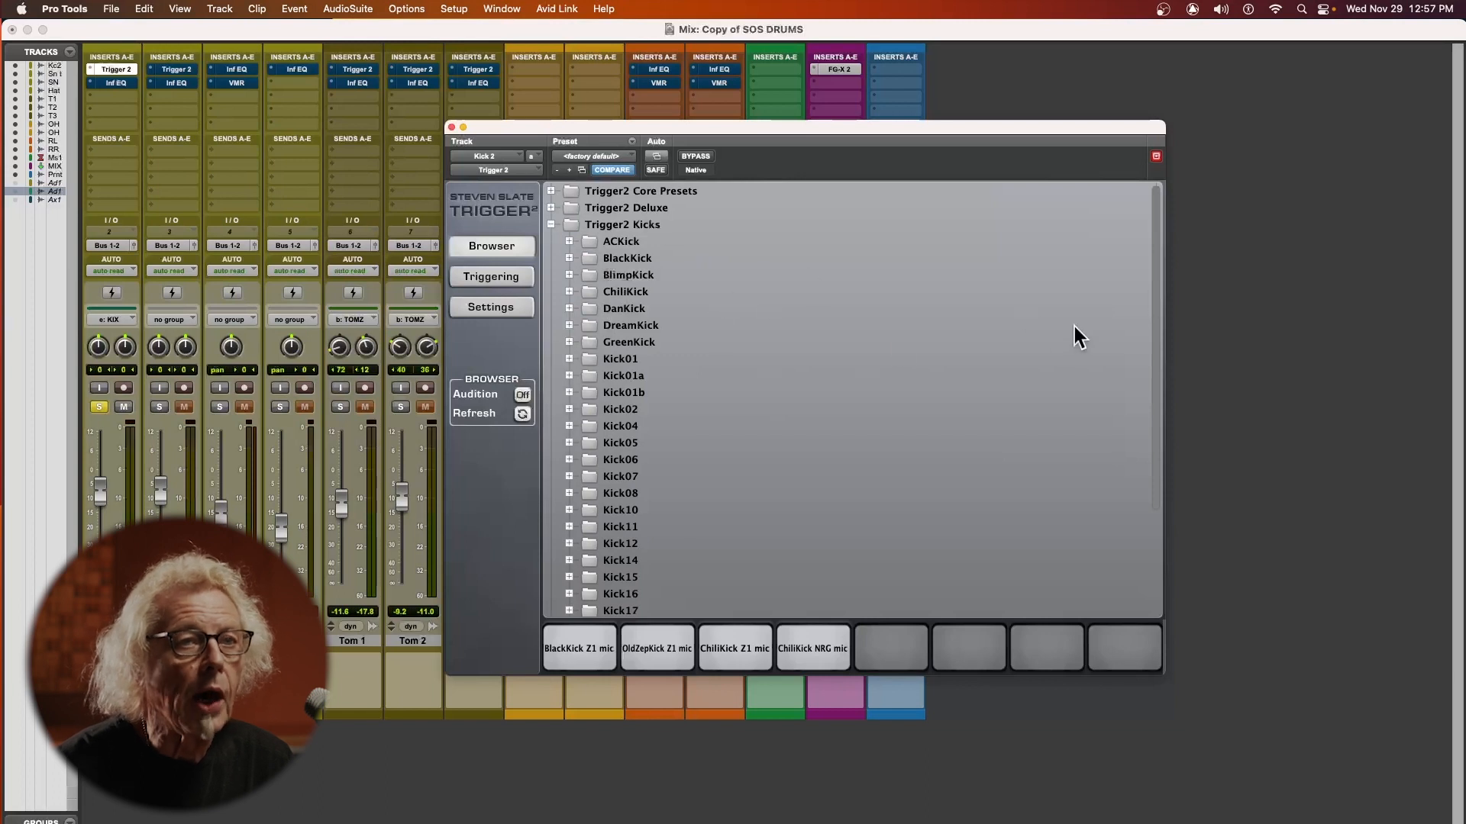
left_click_drag(1157, 291, 1152, 461)
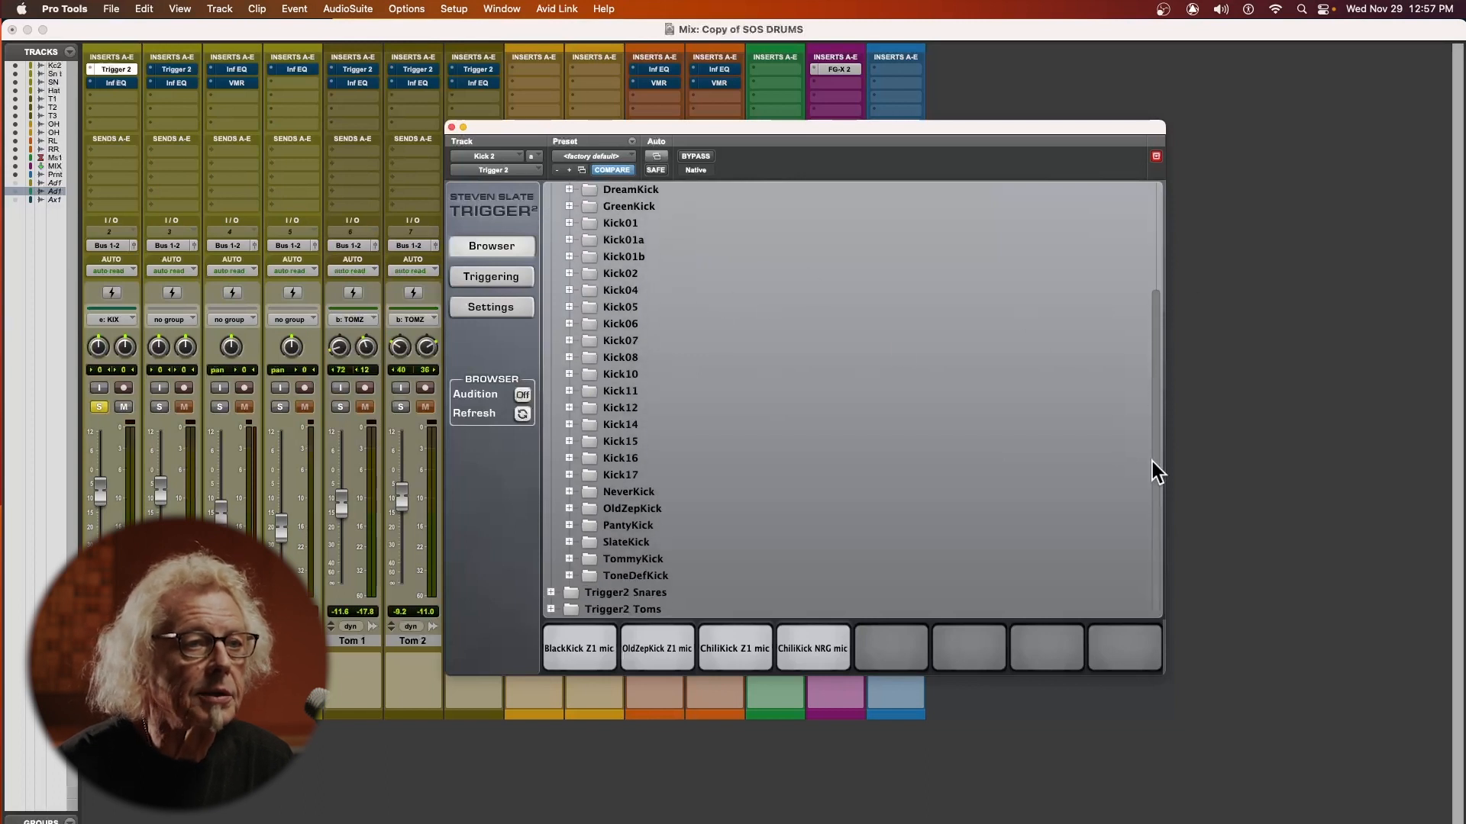
scroll(1128, 303, "up", 8)
scroll(1128, 300, "down", 2)
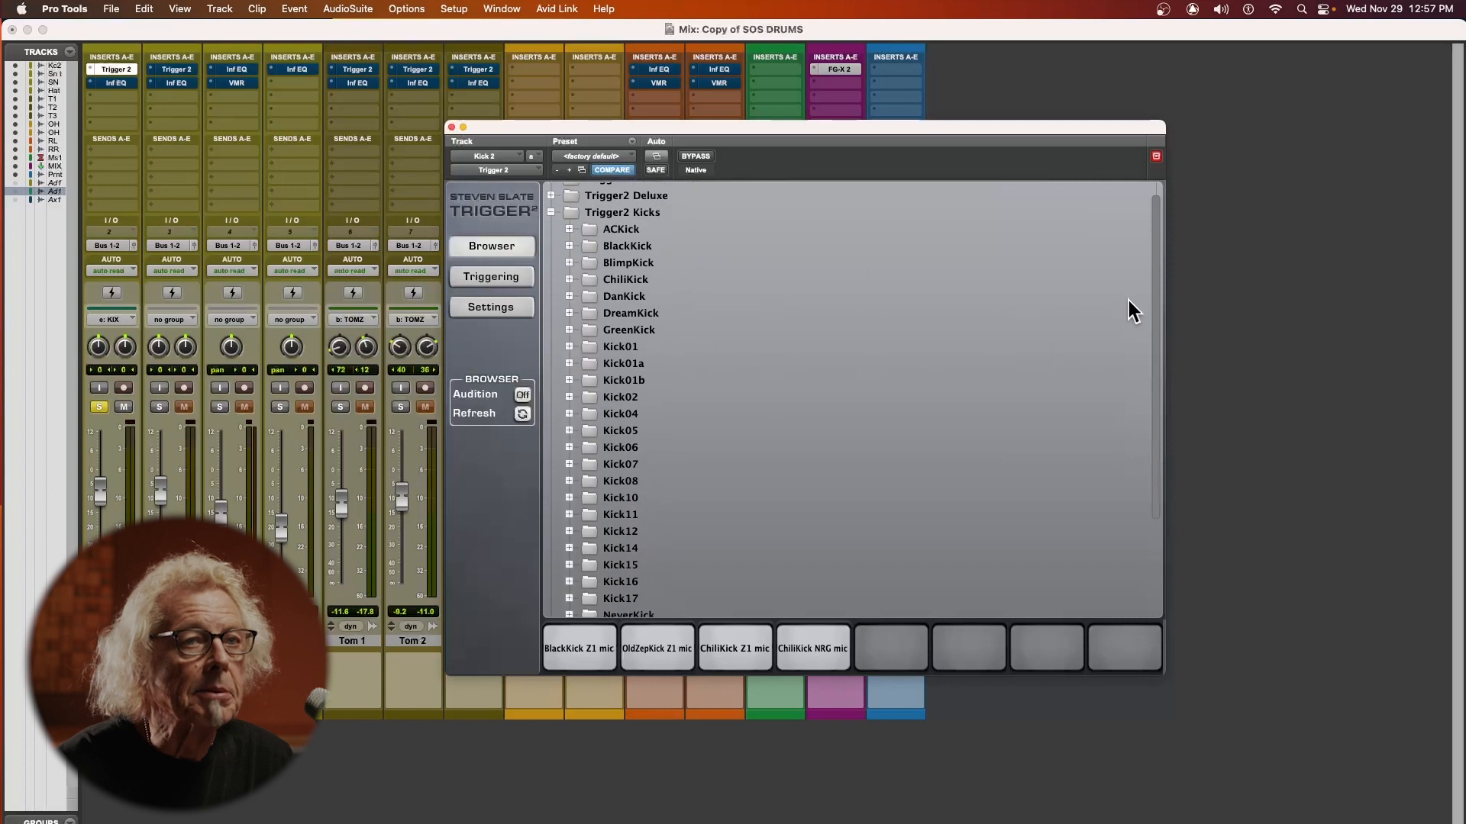
scroll(1130, 308, "down", 1)
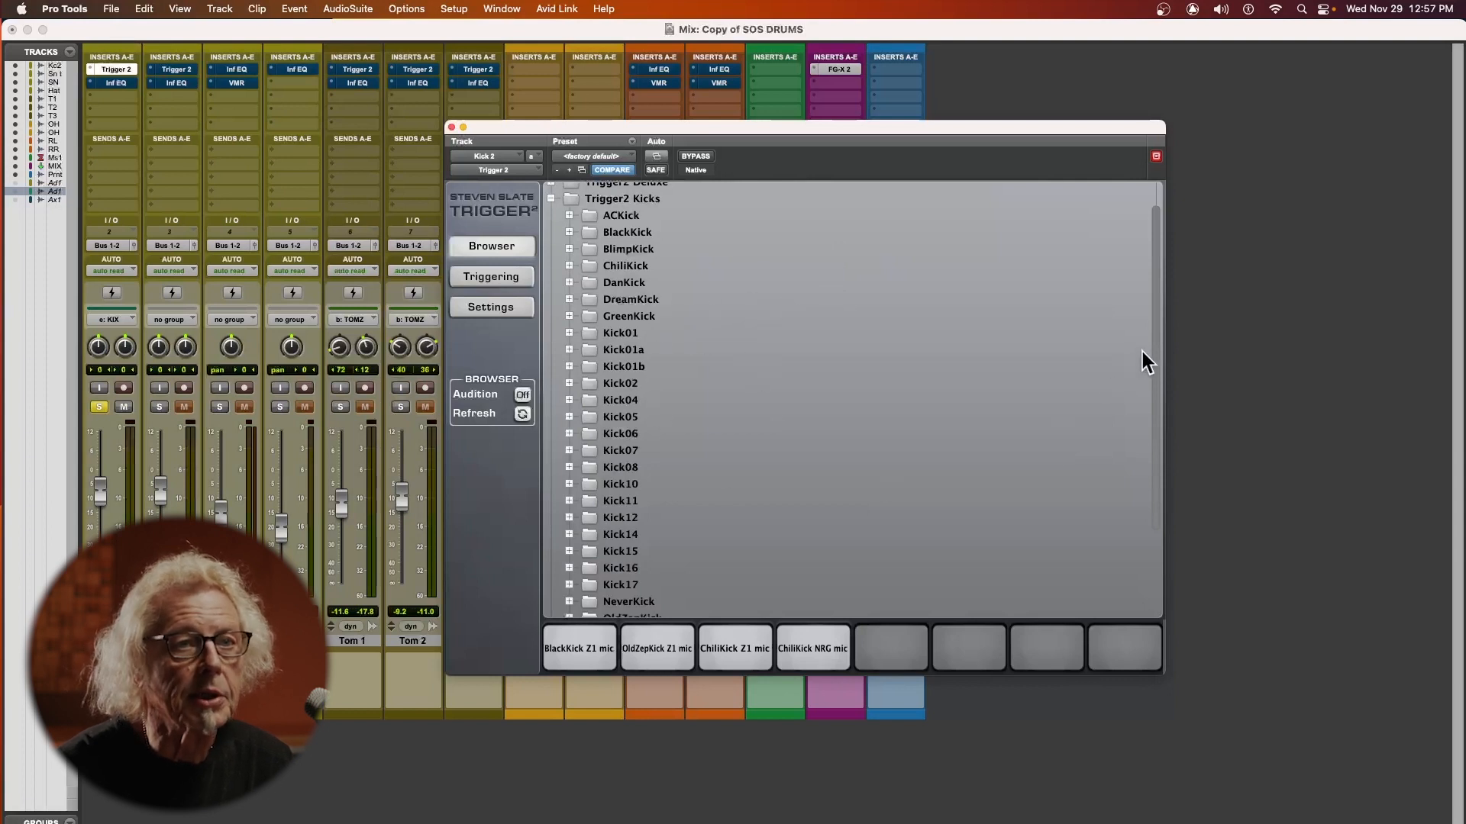
left_click_drag(1156, 337, 1153, 488)
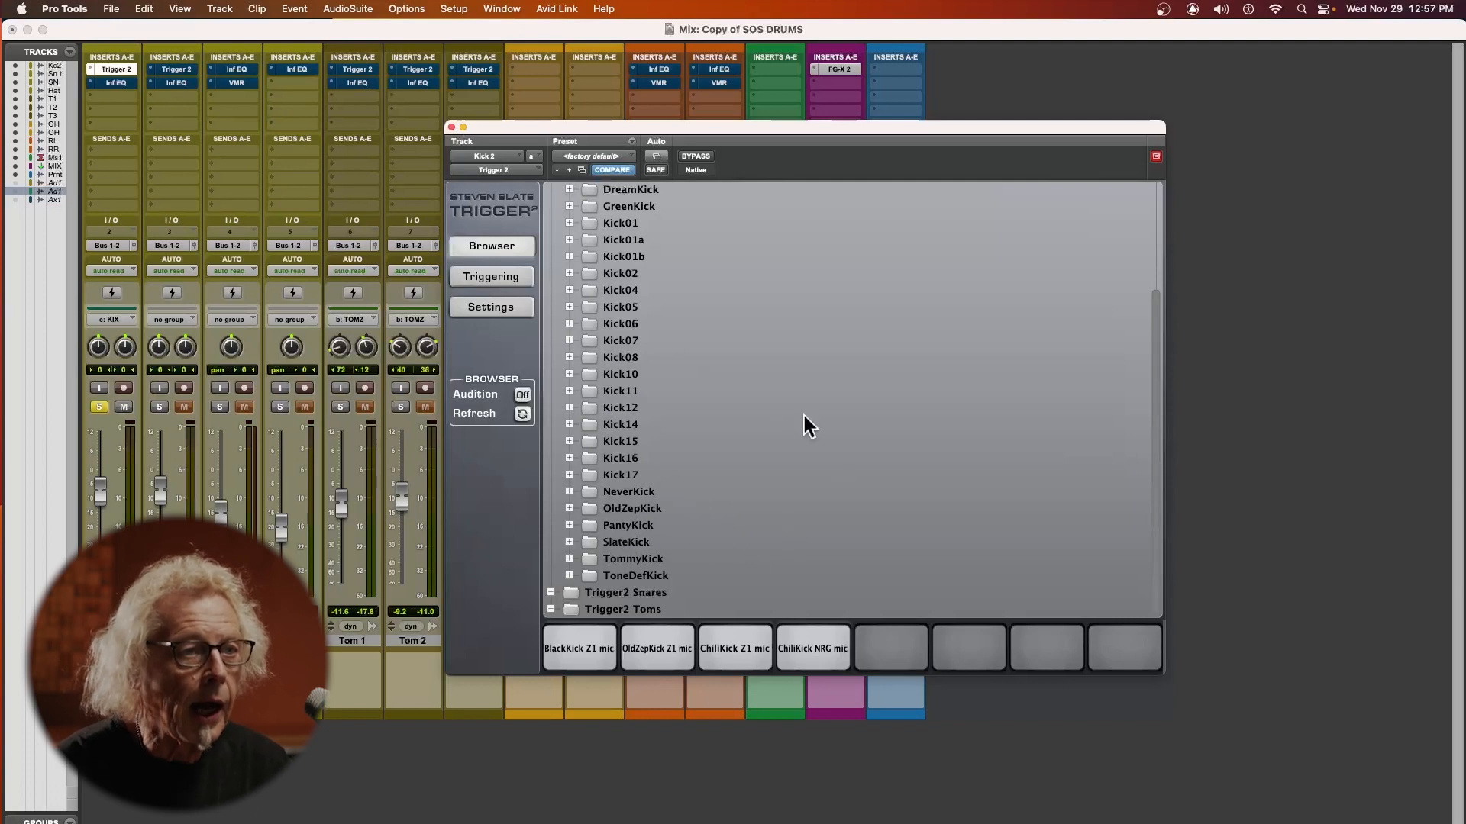
left_click_drag(1157, 407, 1159, 309)
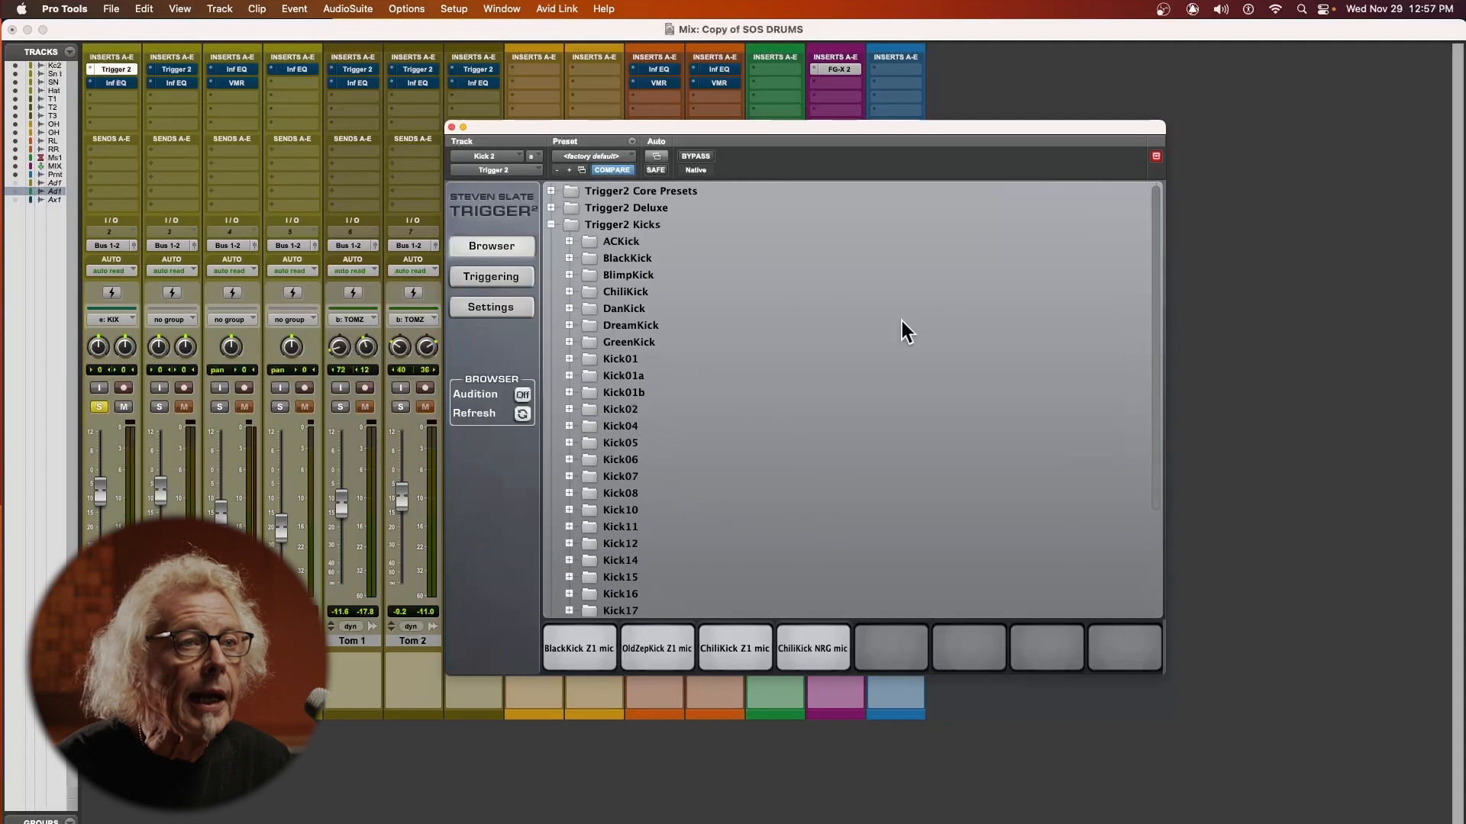
Step: Turn on browser audition and listen to the Z3, Z1, SSDR and NRG samples in the ACKick folder
left_click(570, 241)
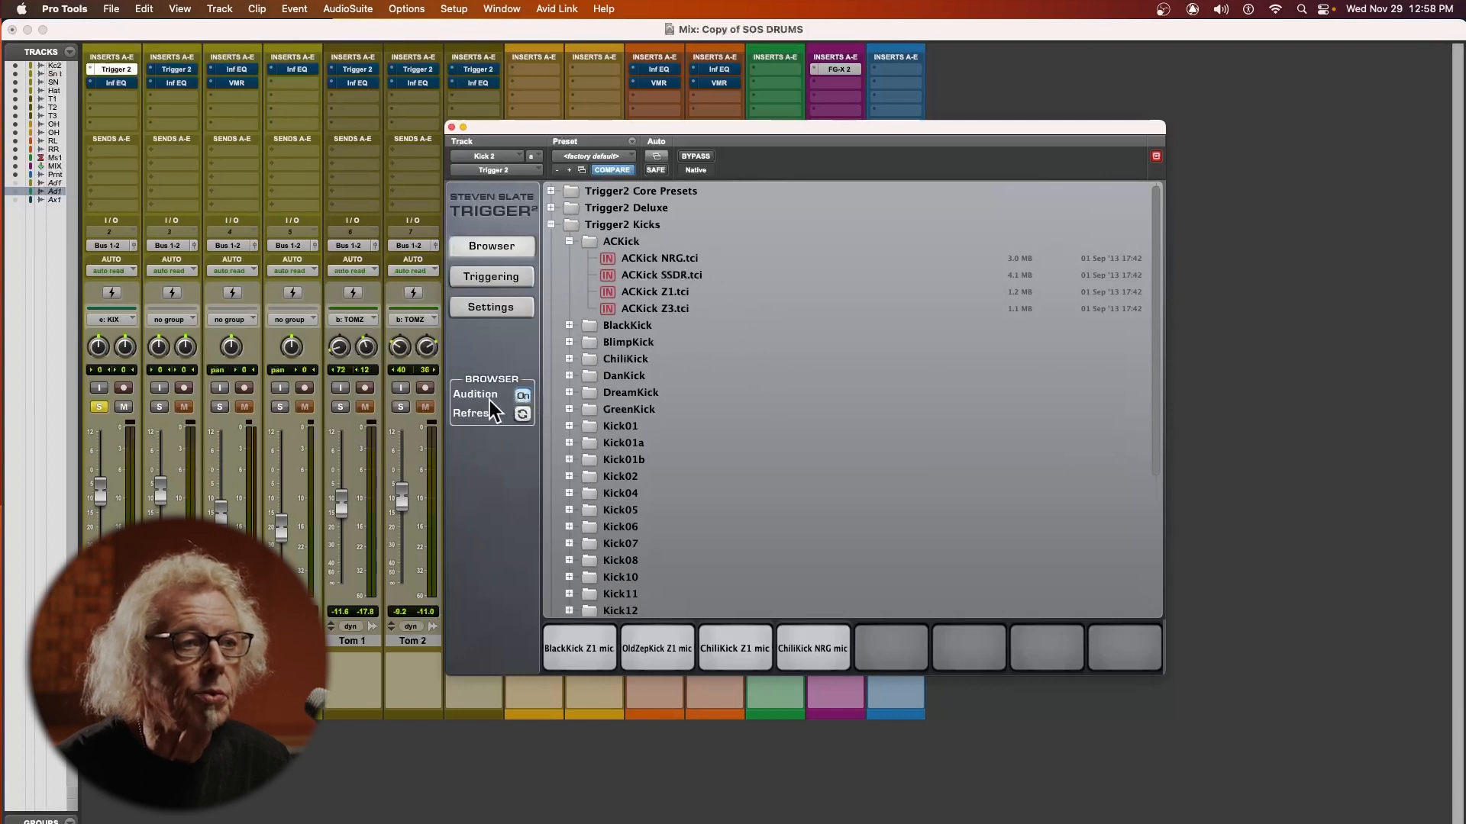
left_click(654, 311)
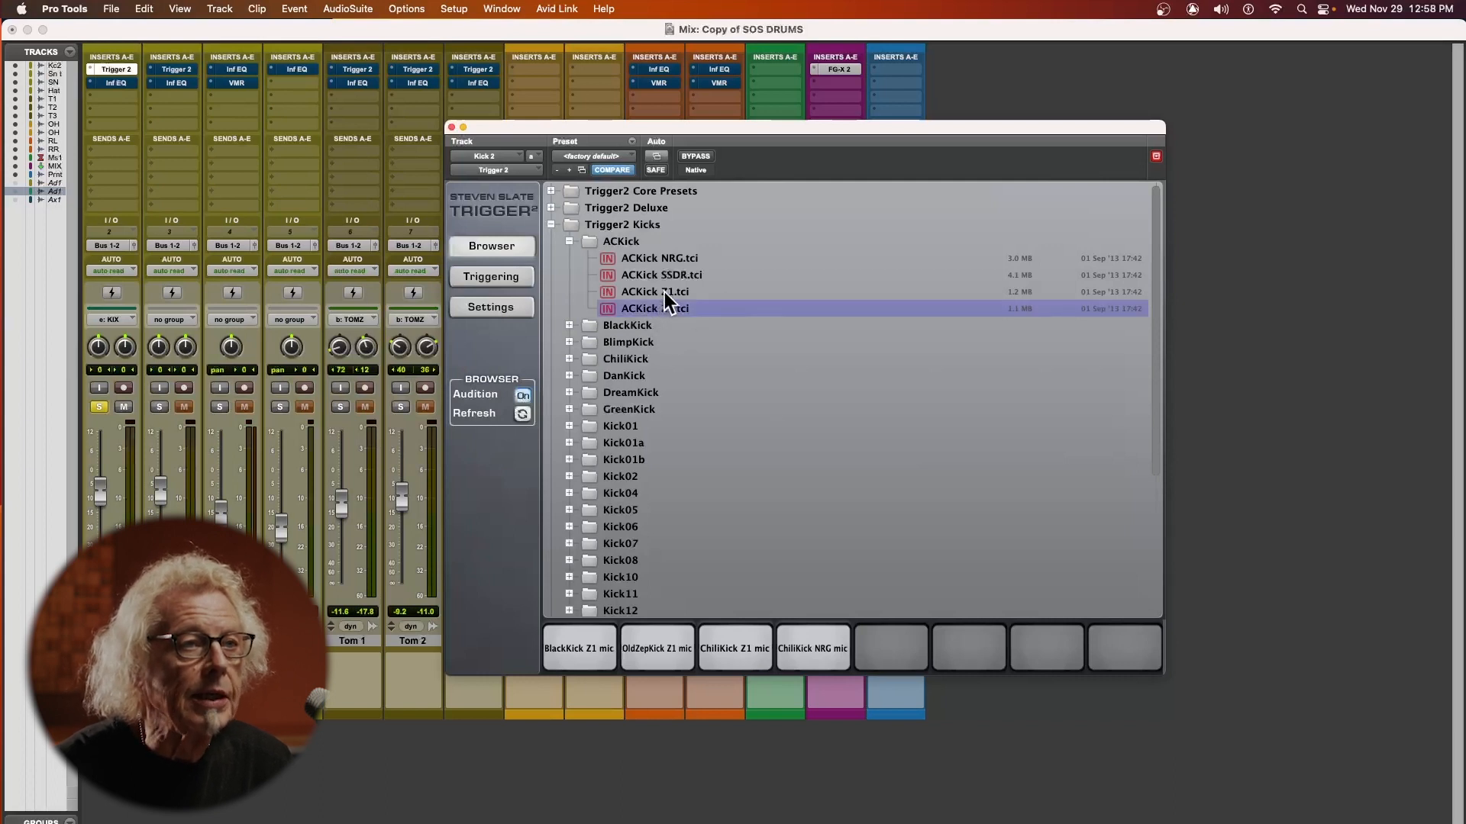
left_click(661, 291)
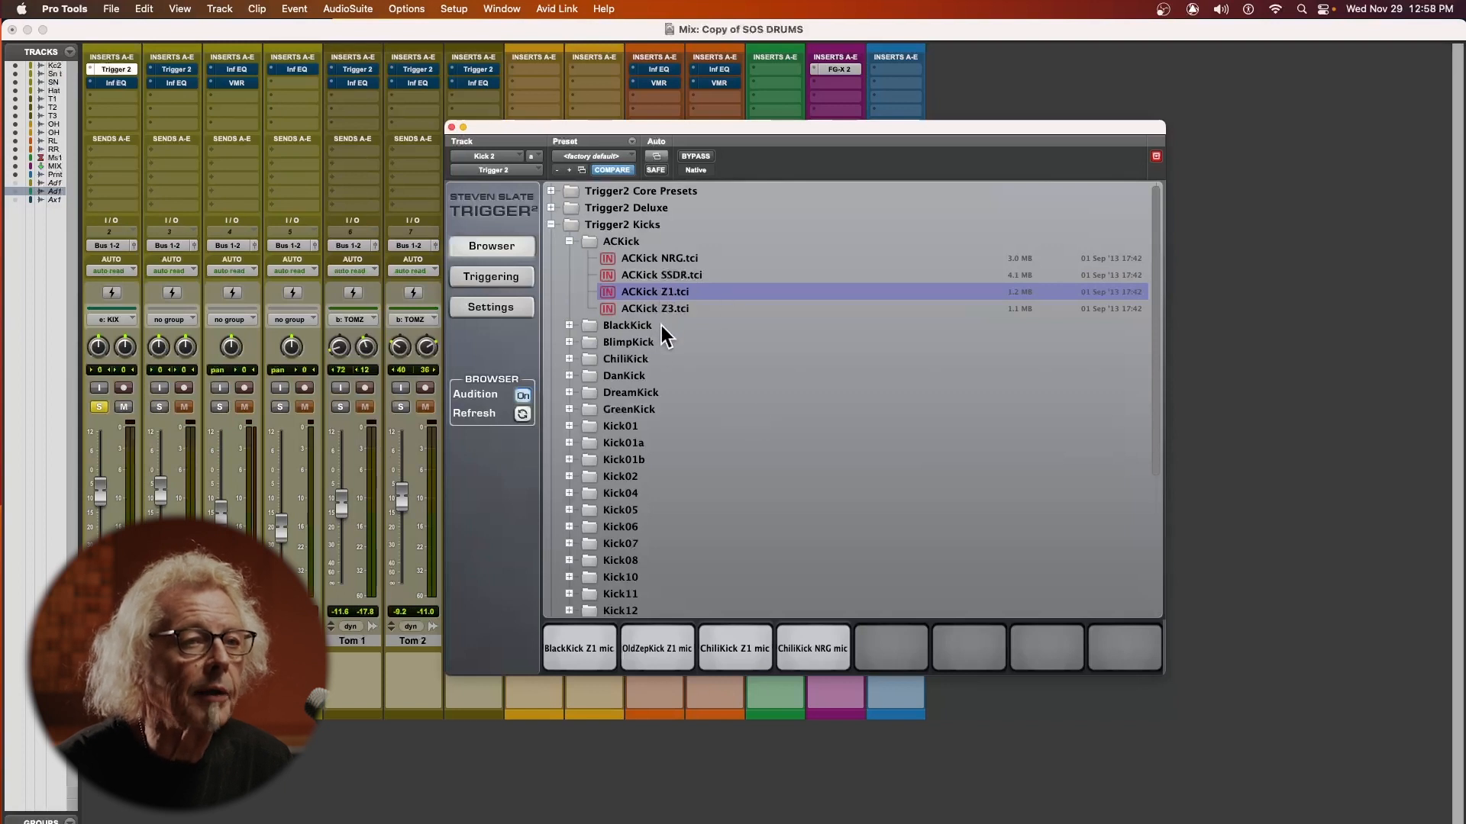
left_click(660, 309)
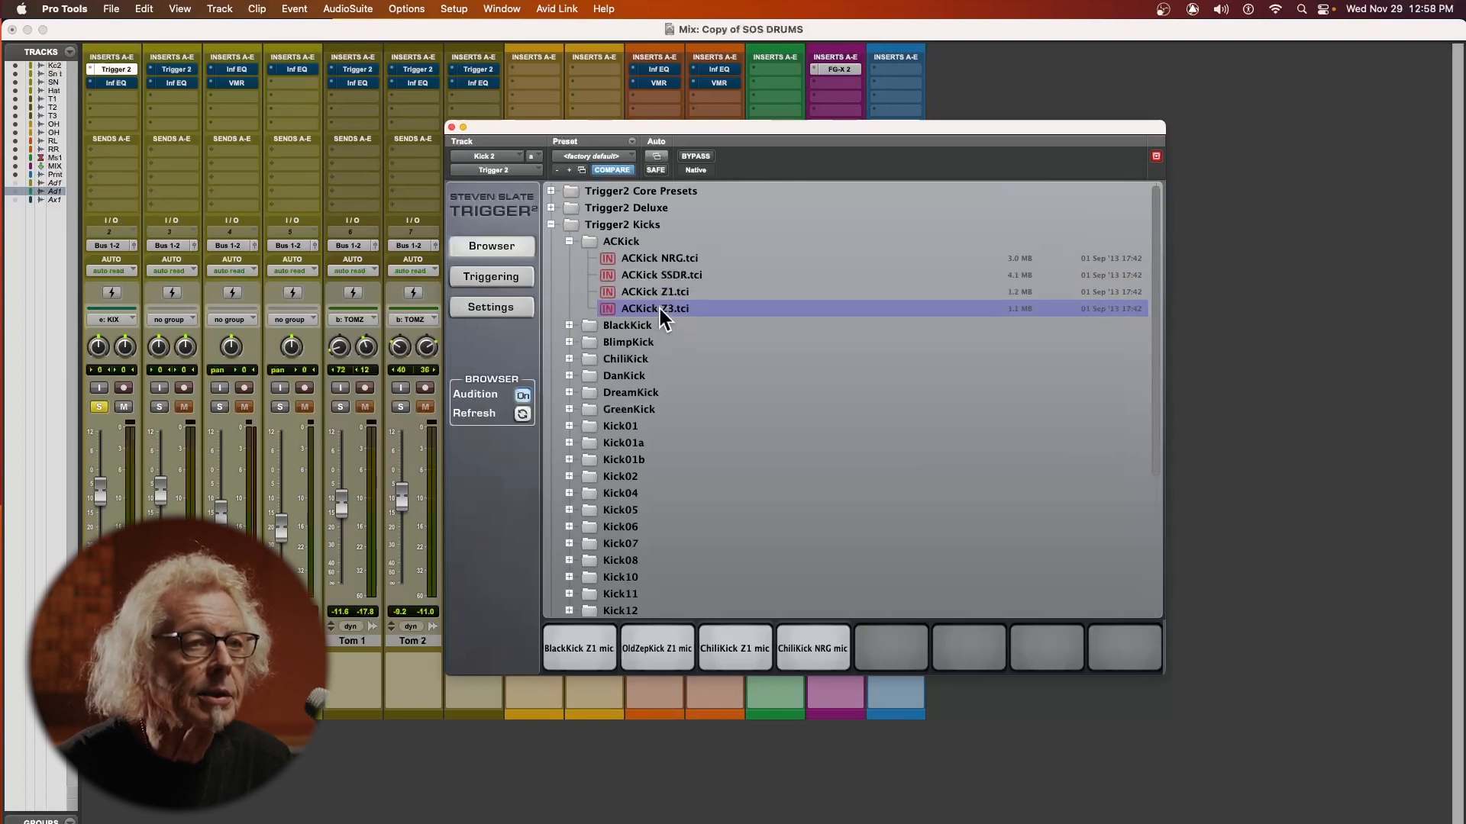
left_click(663, 293)
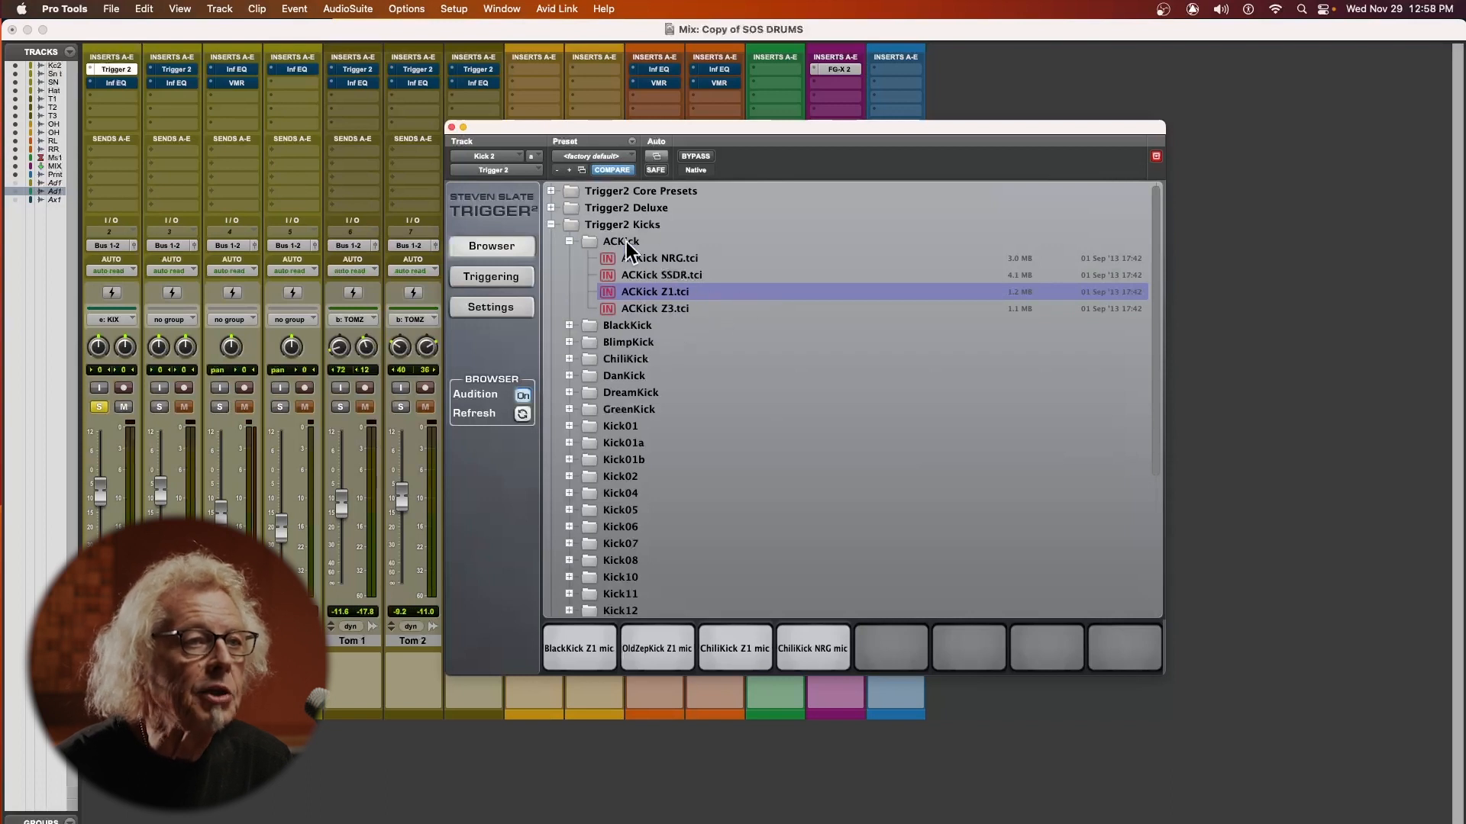
left_click(666, 276)
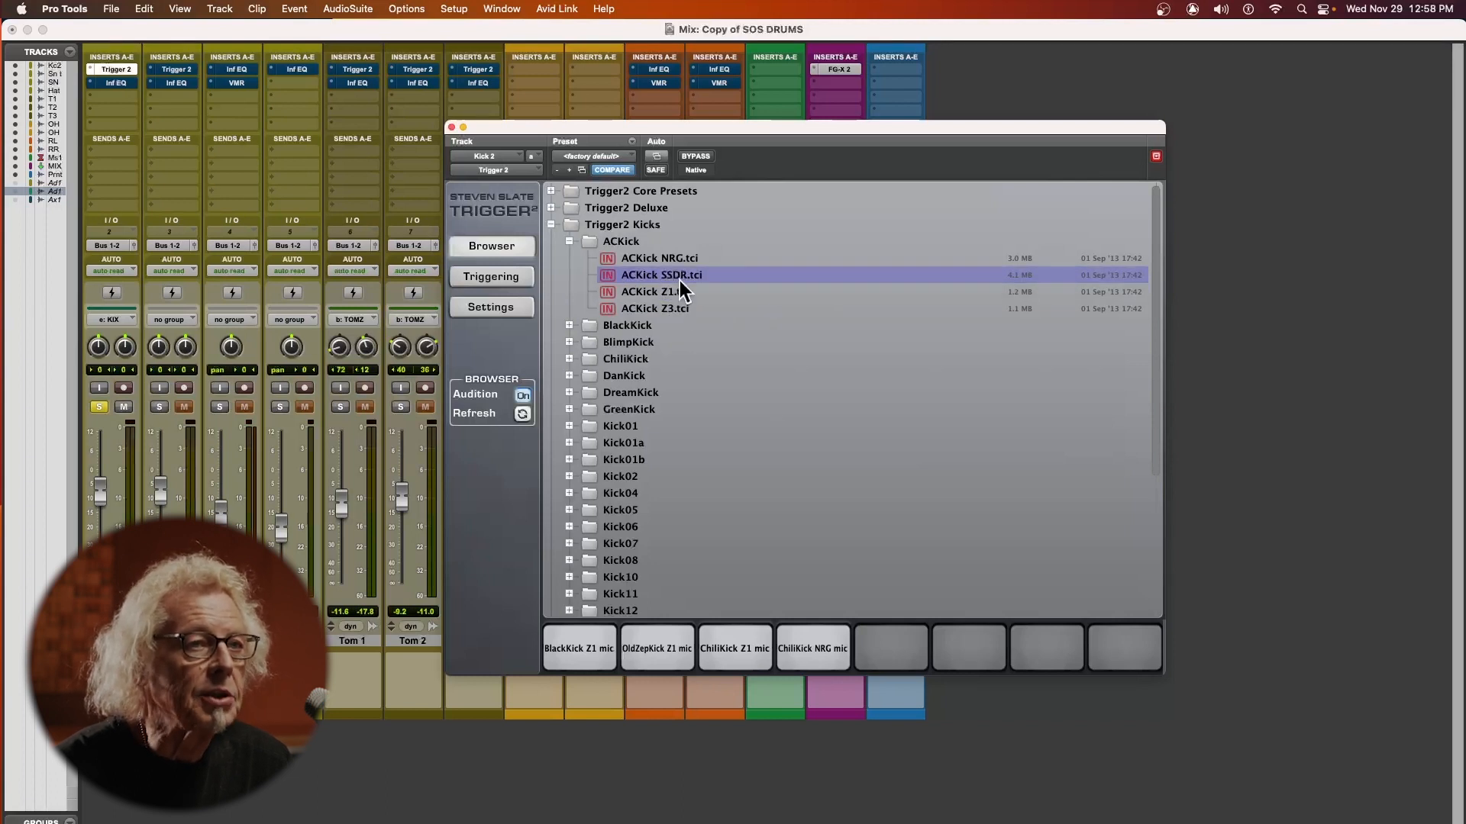
left_click(669, 260)
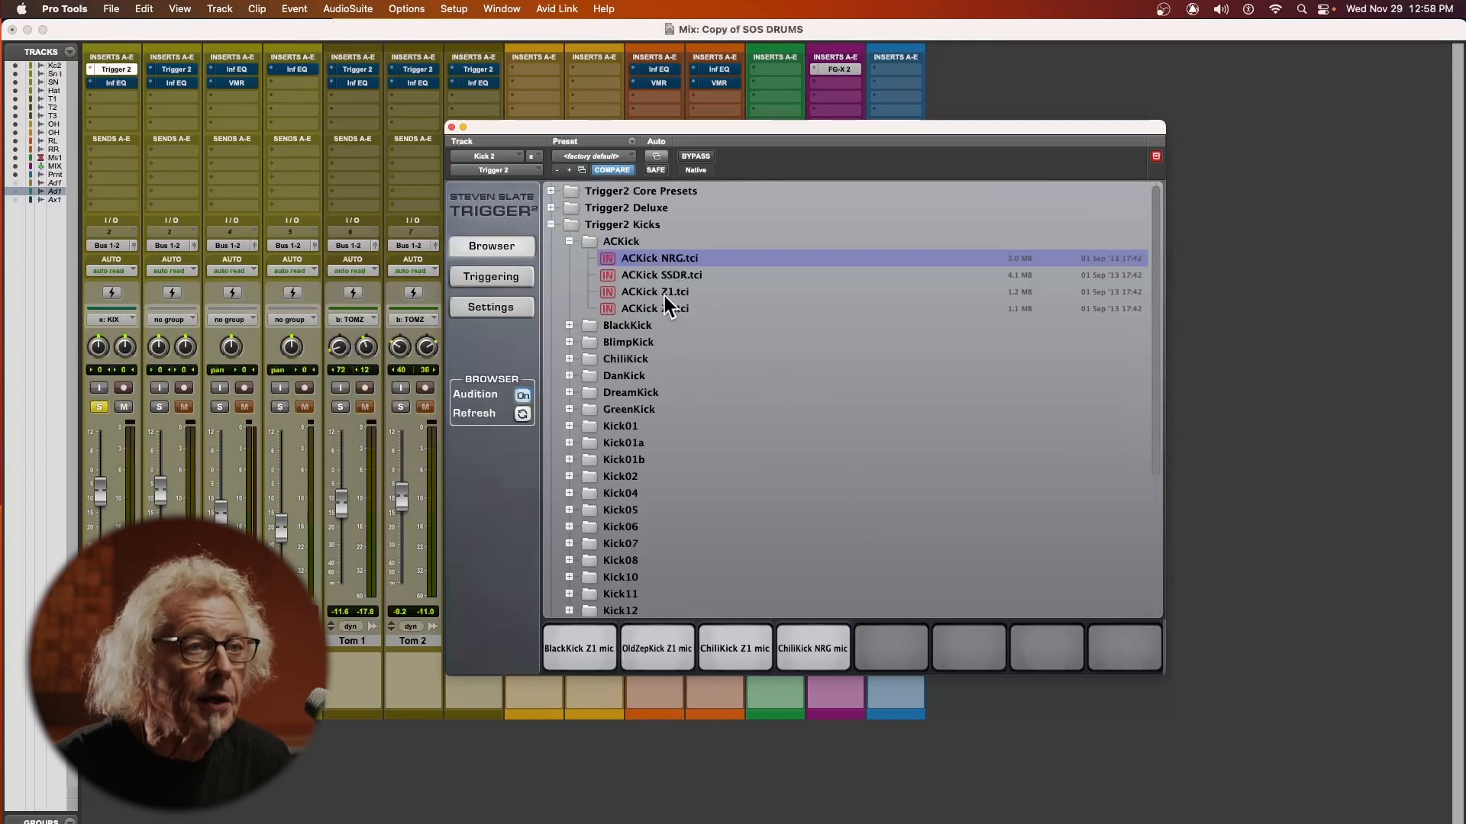
left_click(641, 310)
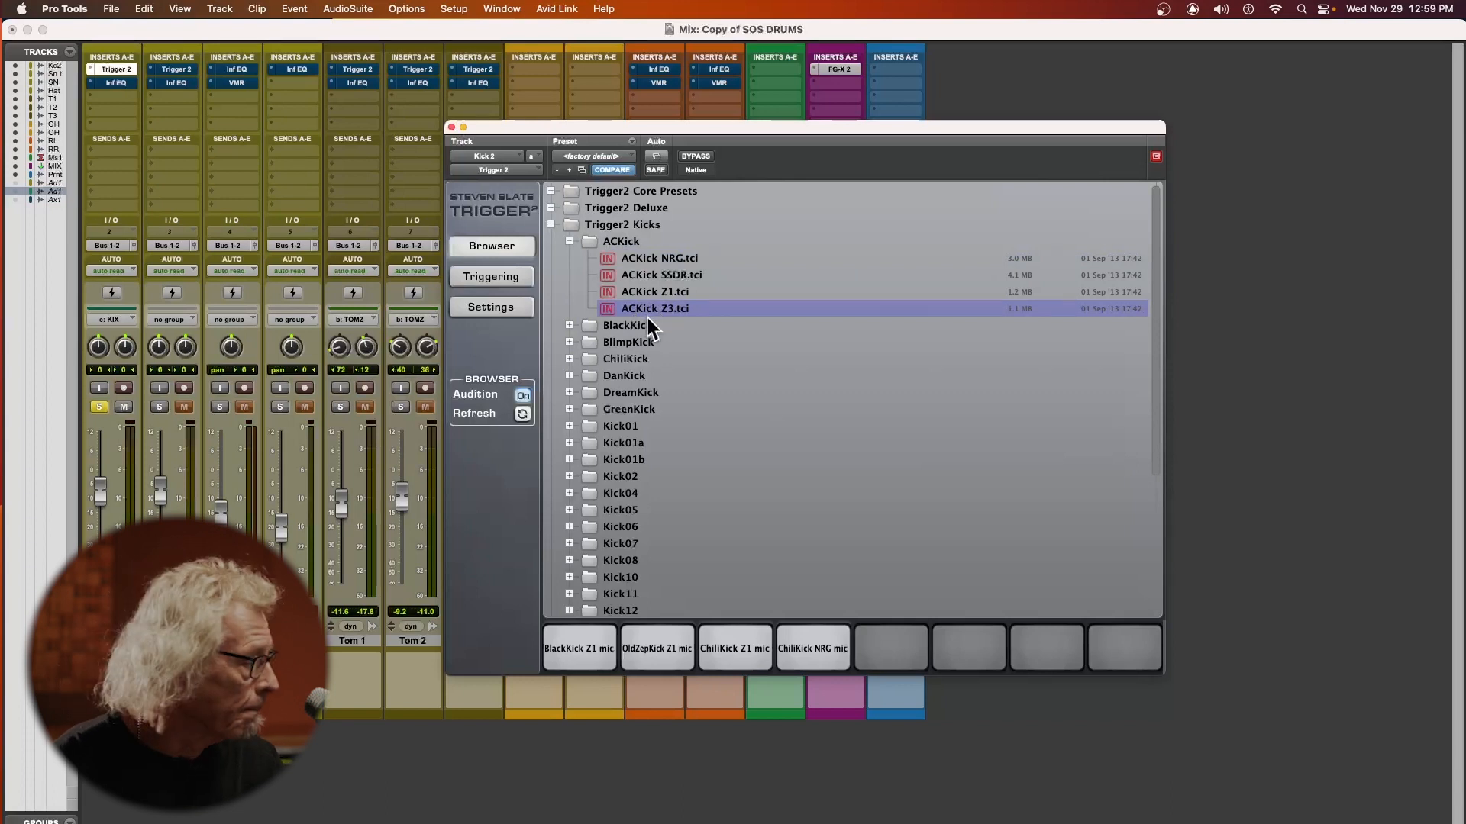
Step: Audition the BlackKick Z1 sample, collapse the kick folders and return to the triggering controls
left_click(569, 325)
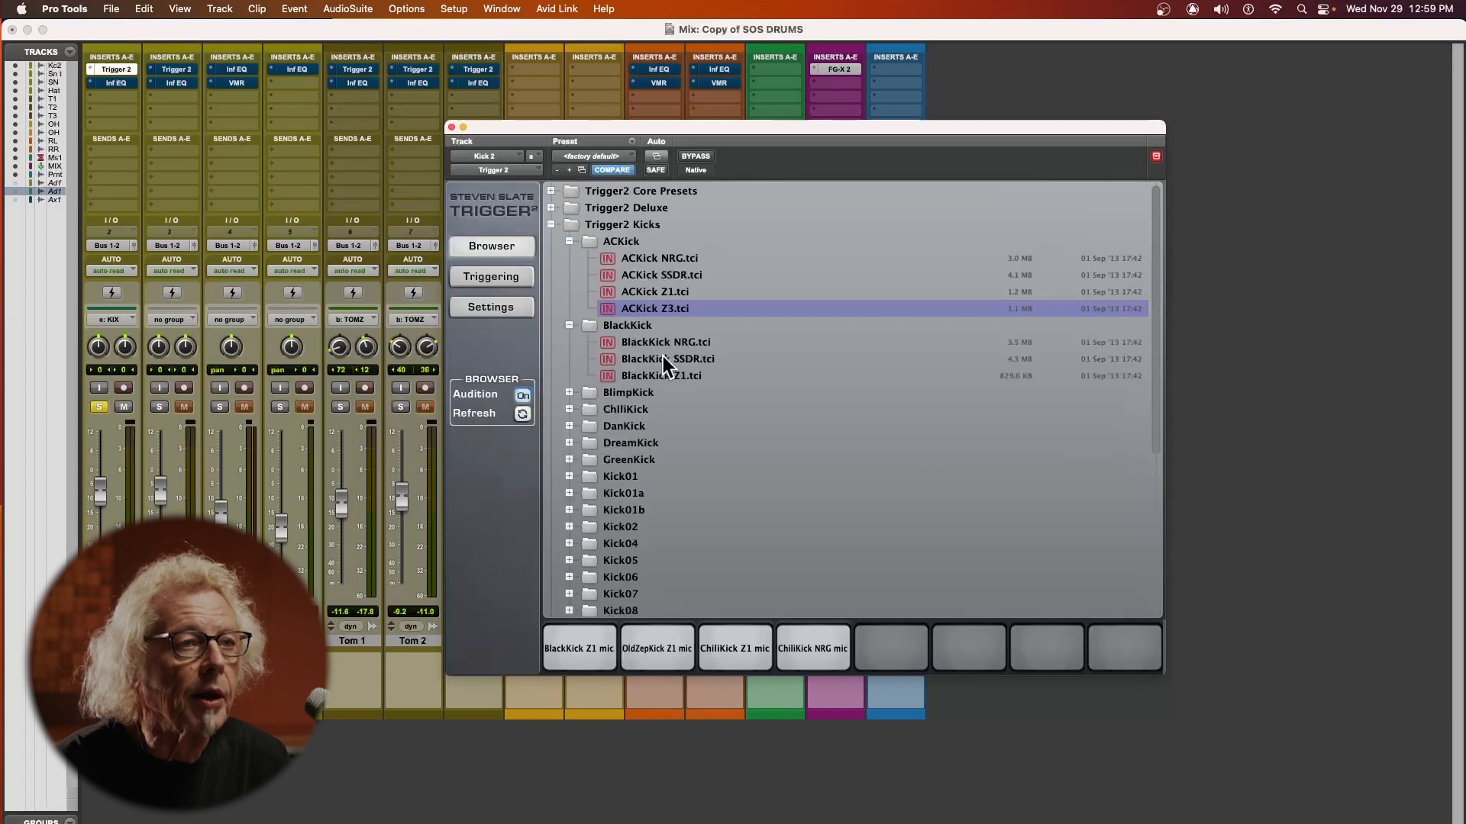
left_click(633, 377)
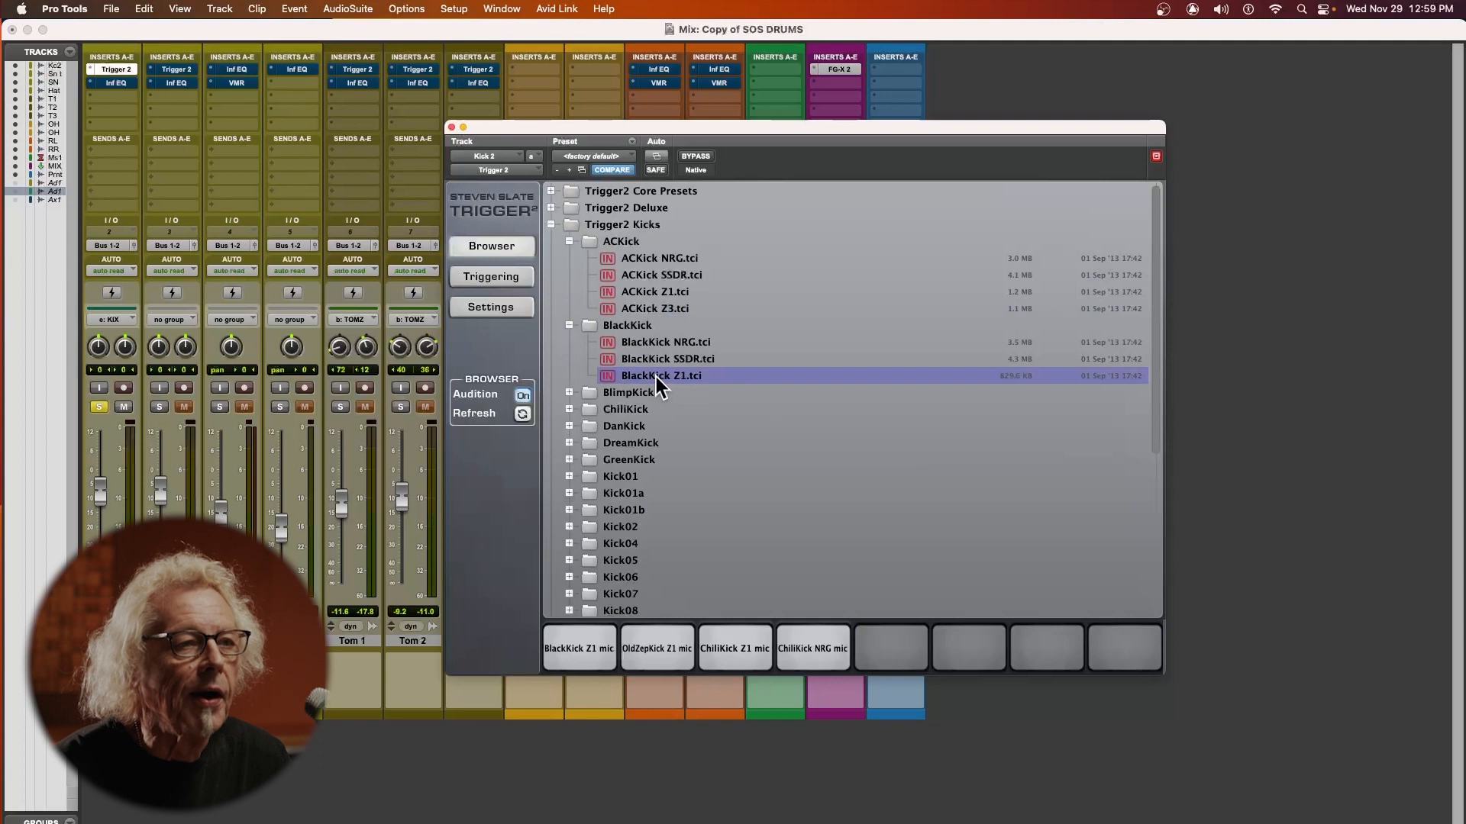
left_click(570, 241)
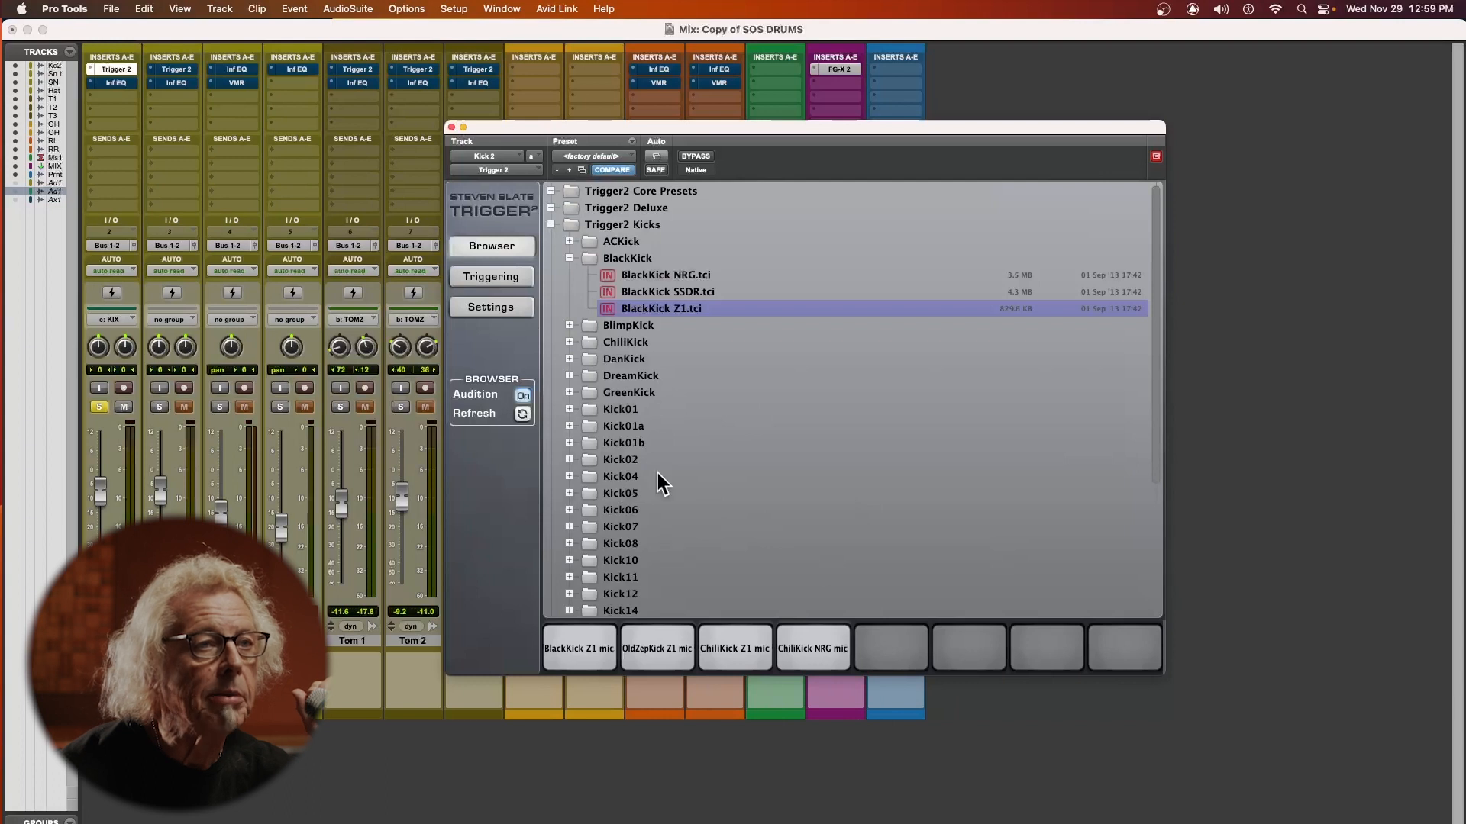
left_click(568, 258)
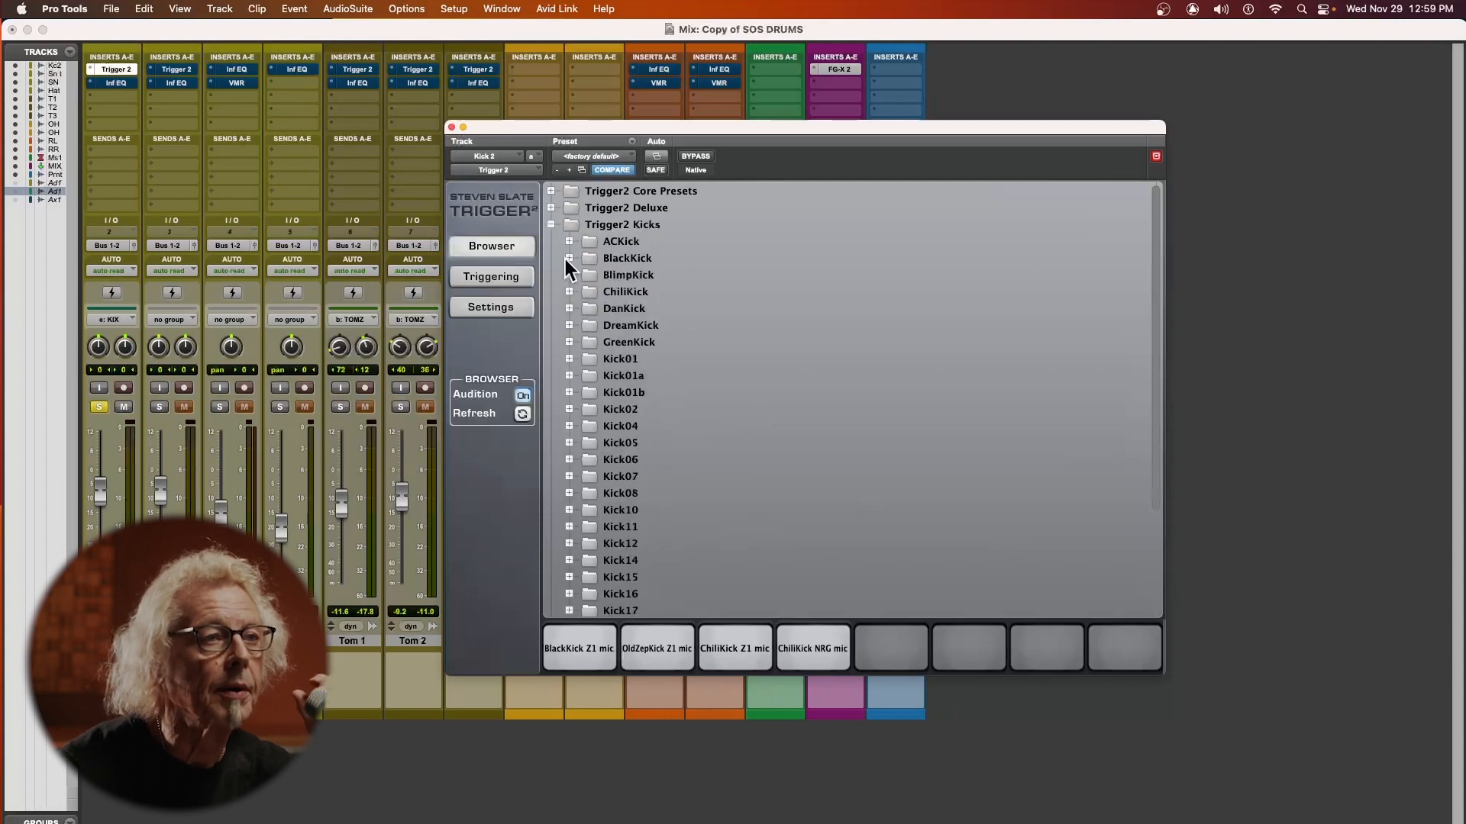
left_click(487, 278)
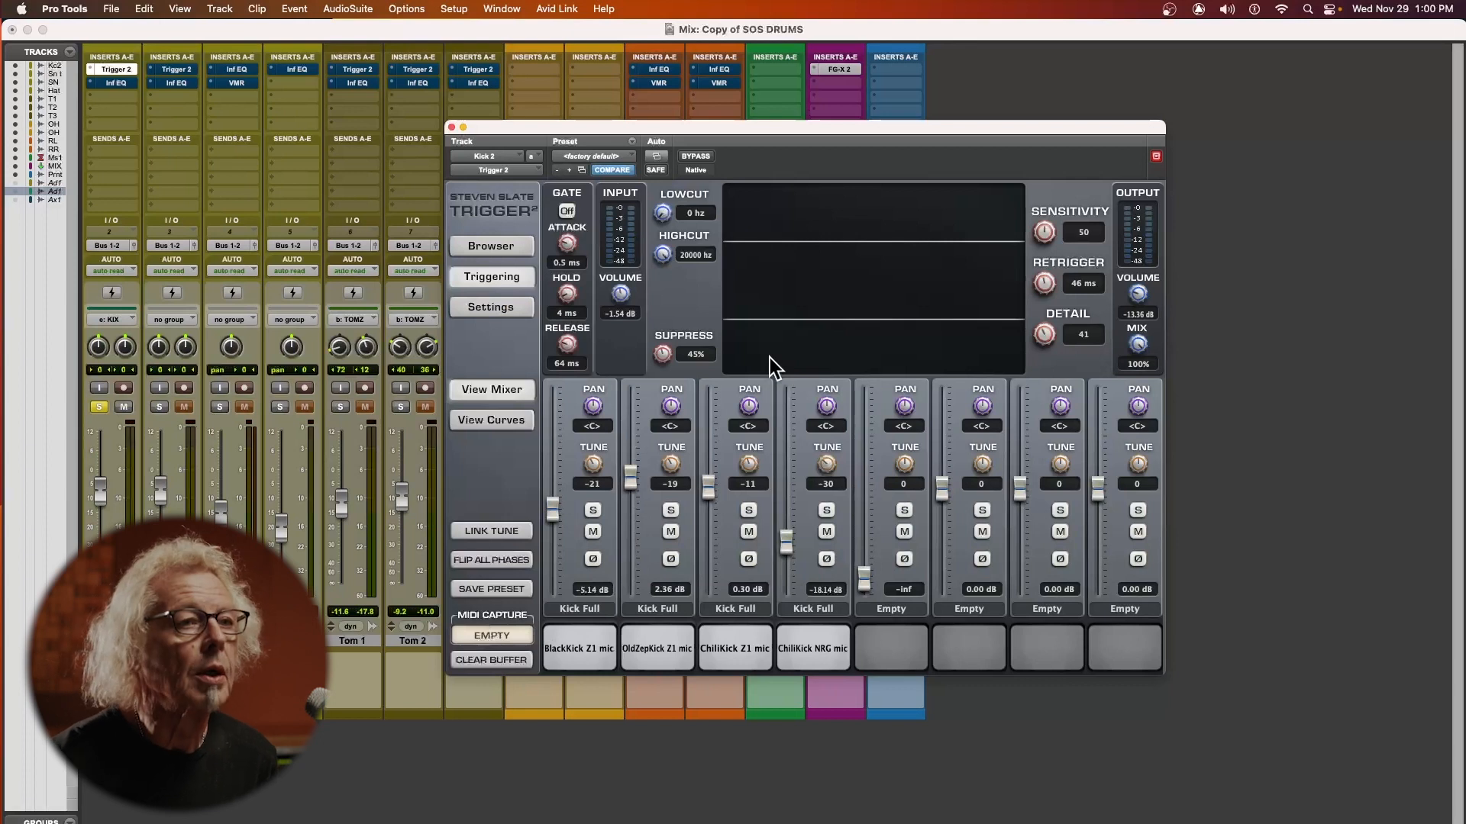
Step: Set Trigger 2's Detail to 29 on the Kick 2 track
key("space")
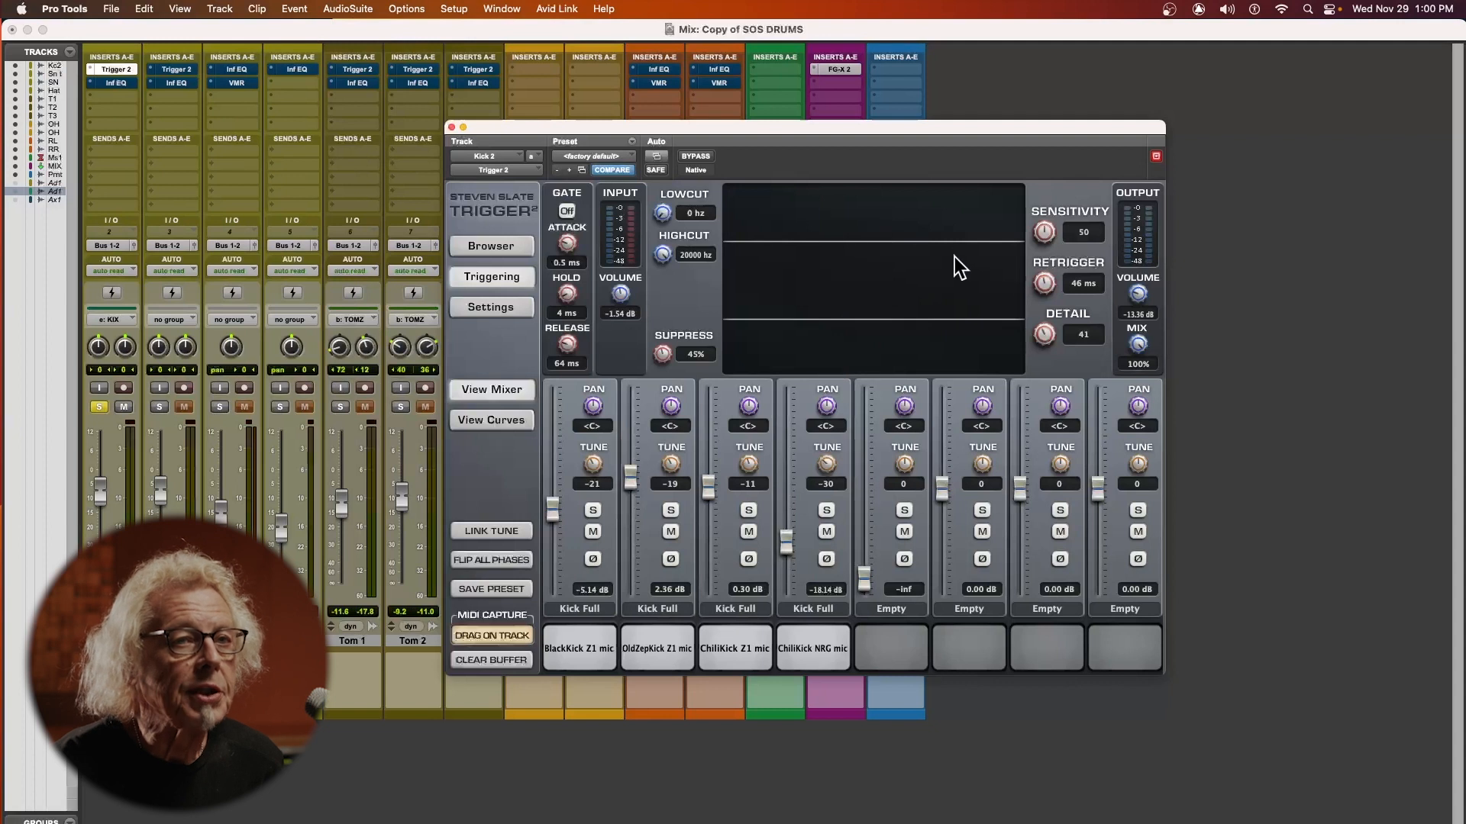
mouse_move(1043, 336)
left_mouse_down()
mouse_move(1034, 365)
mouse_move(1037, 340)
left_mouse_up()
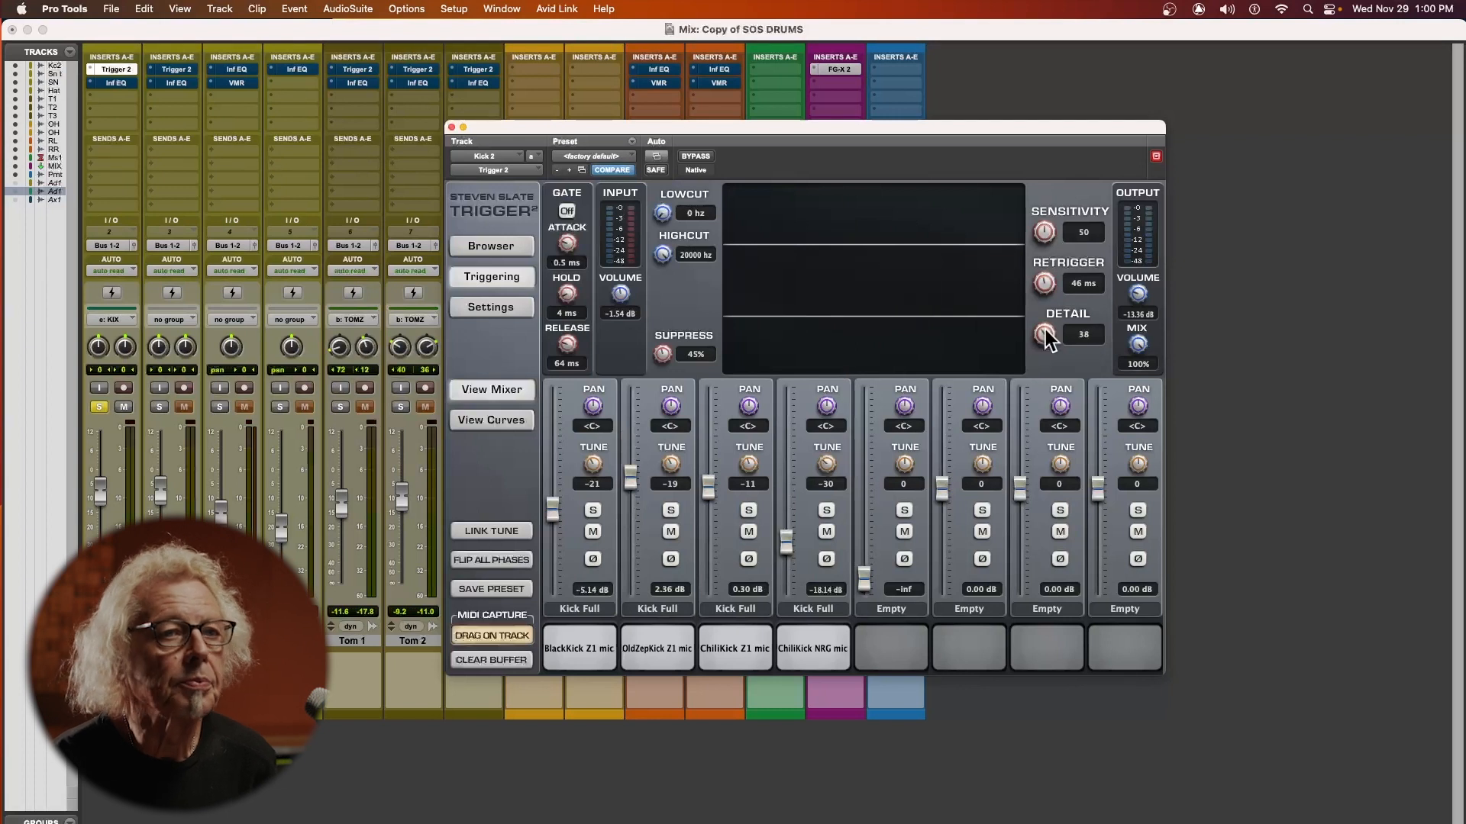
left_click_drag(1045, 335, 1042, 358)
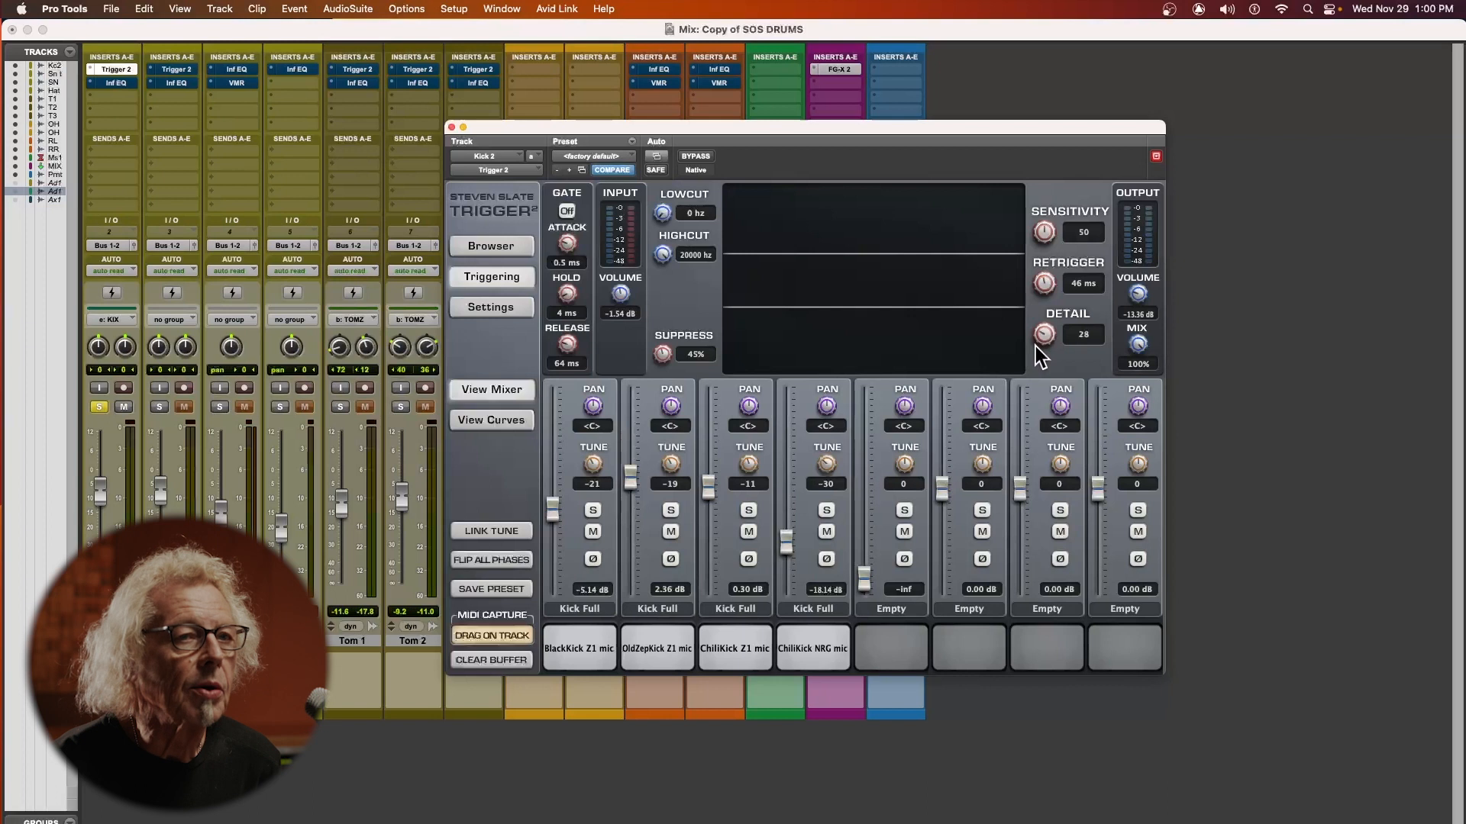
left_click_drag(1037, 348, 1035, 345)
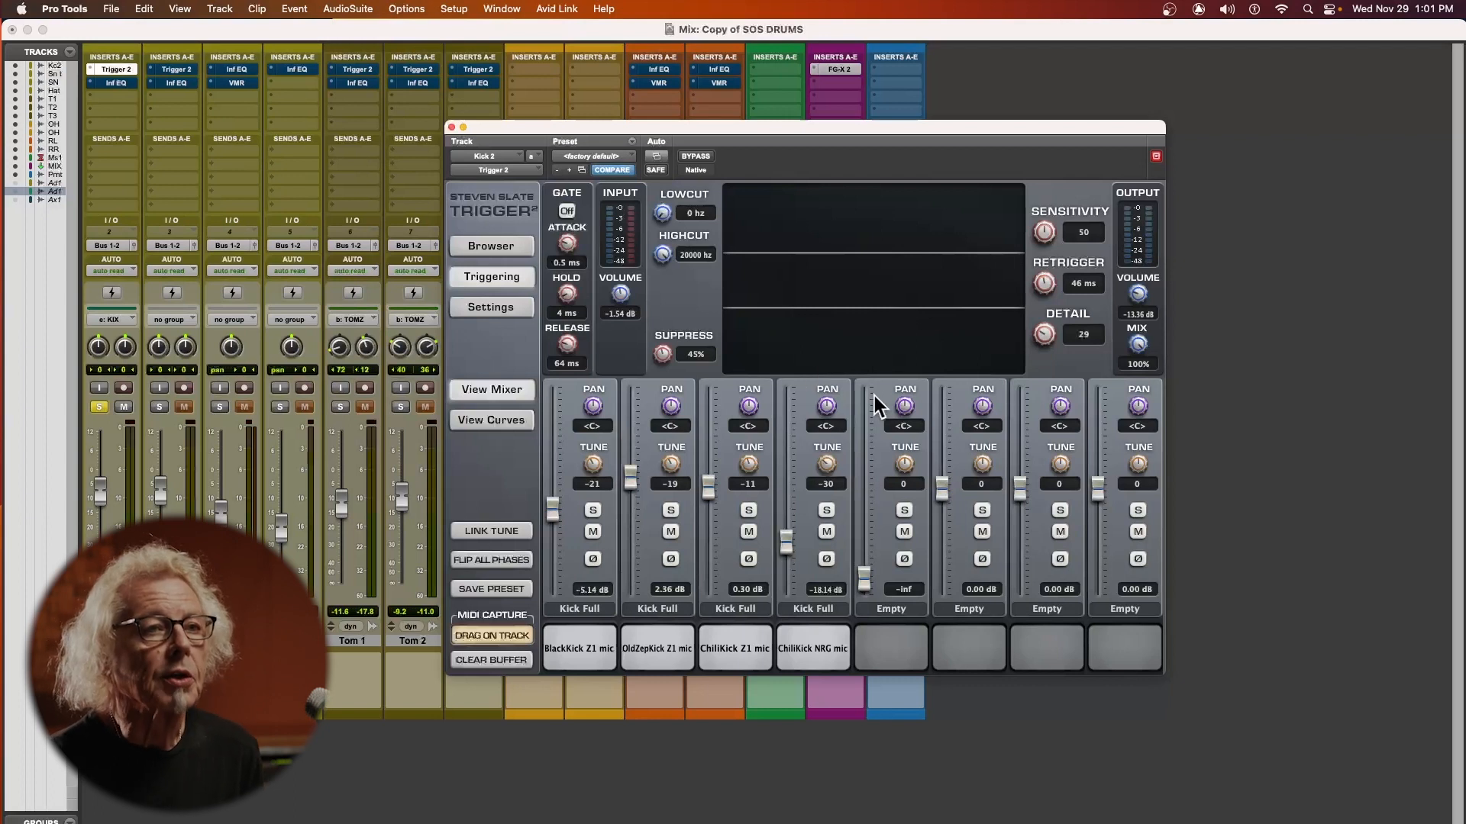
Step: Play back the kick and set Trigger 2's output volume to -15.51 dB and input volume to -7.16 dB
key("space")
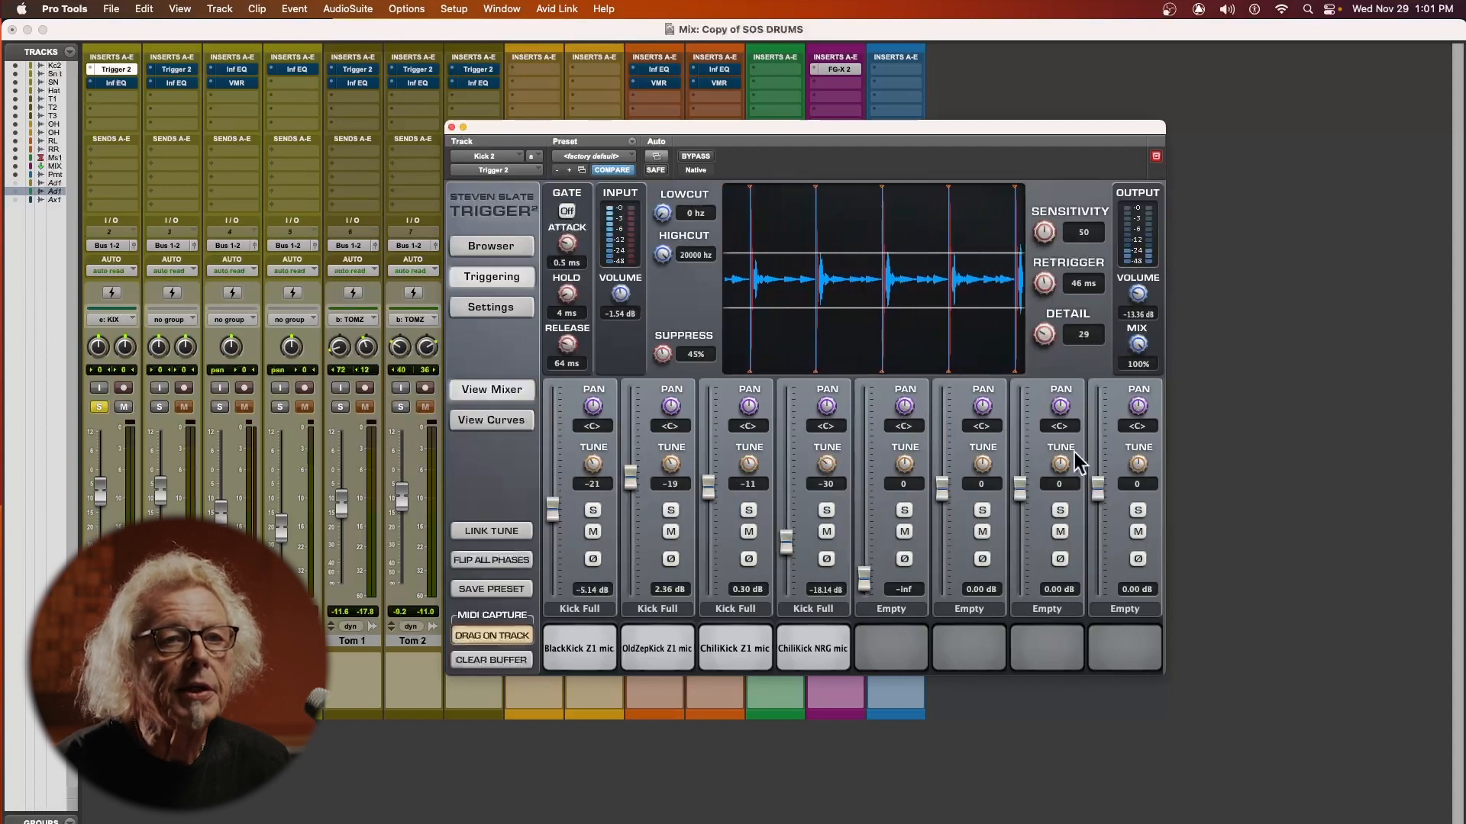
left_click_drag(1142, 286, 1138, 298)
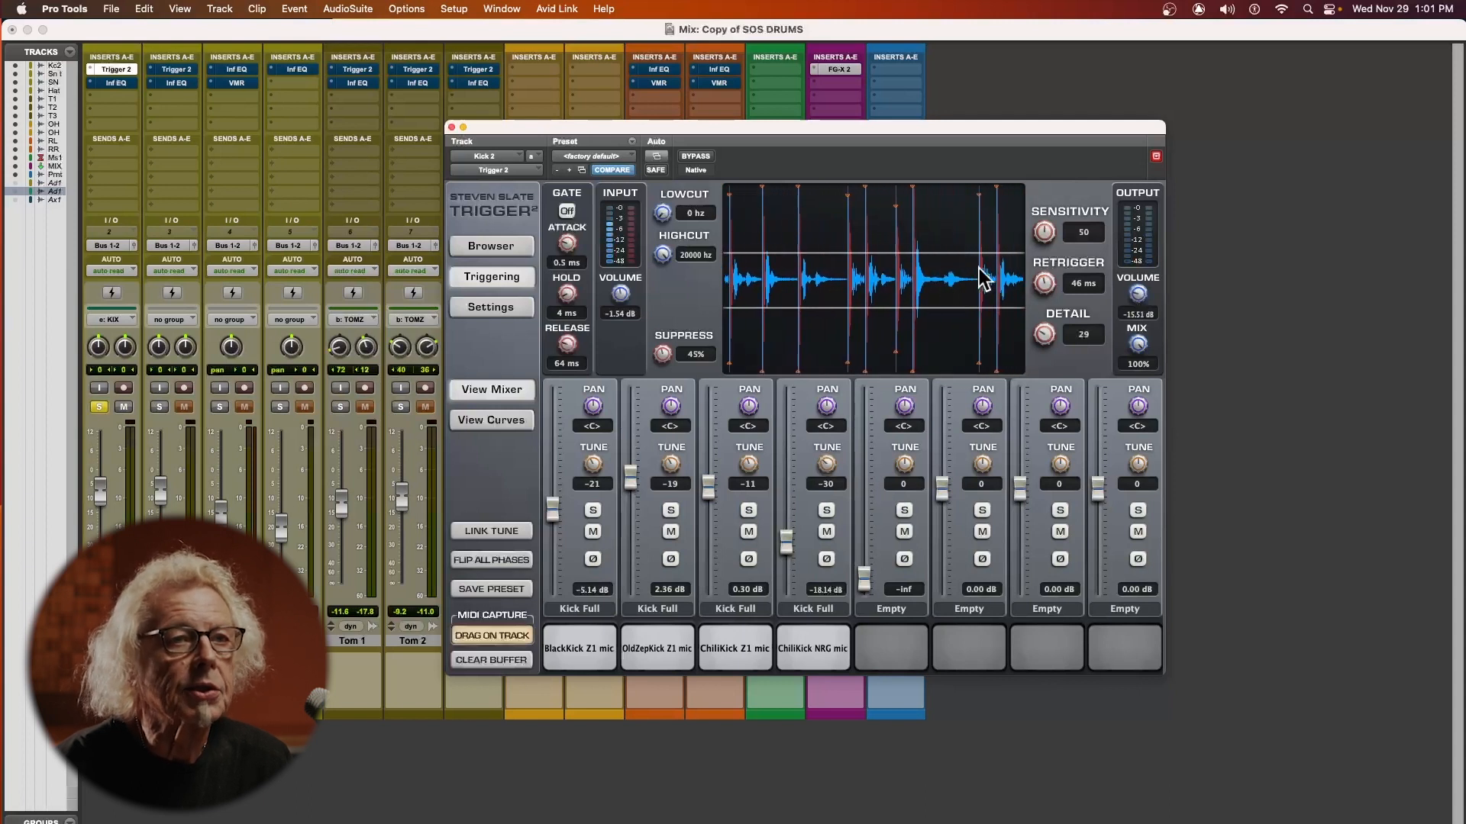
left_click_drag(622, 298, 617, 304)
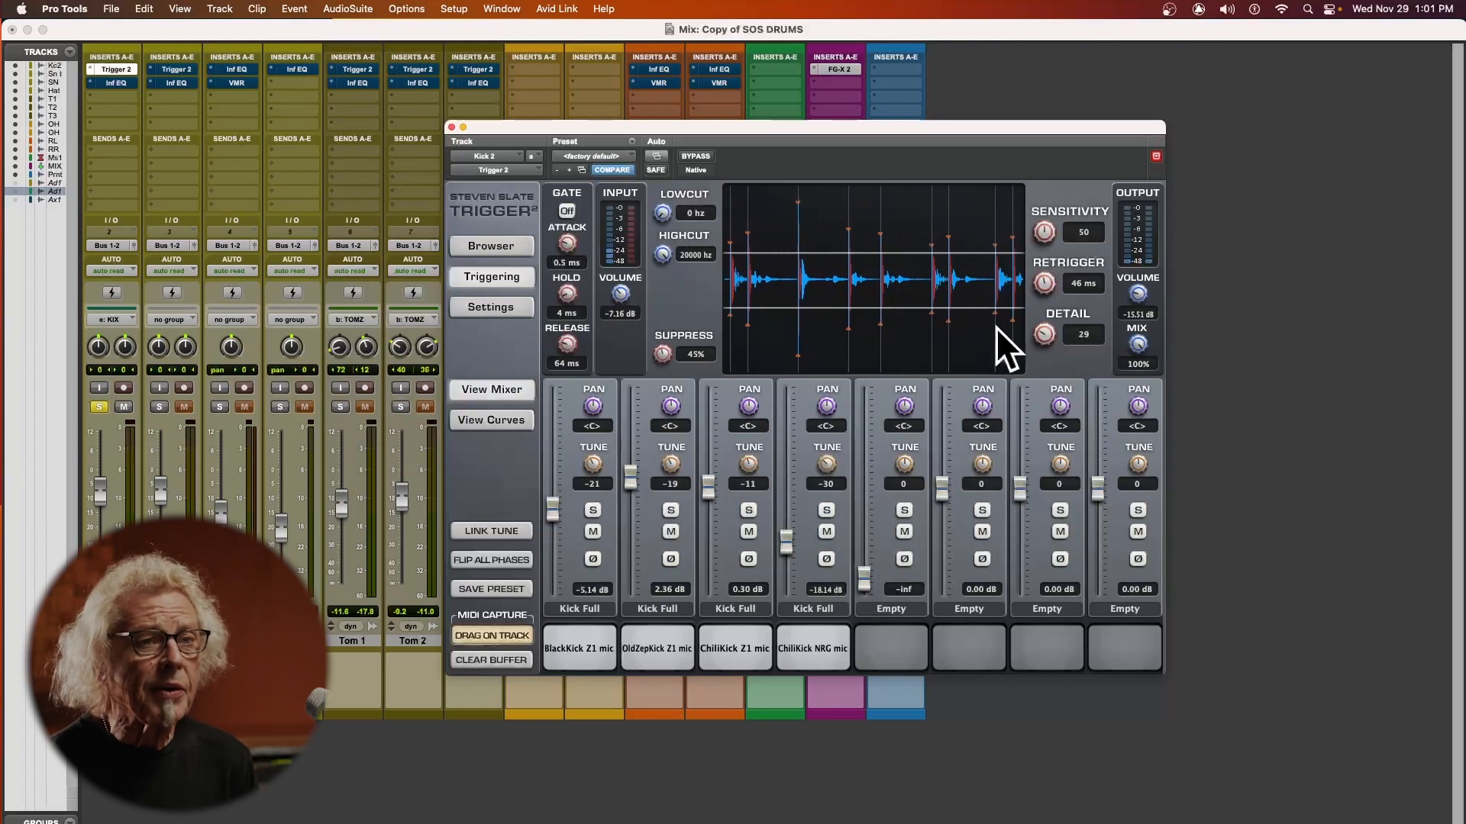
Step: Raise Trigger 2's Detail to 77 while the kick plays
left_click_drag(1043, 333, 1001, 255)
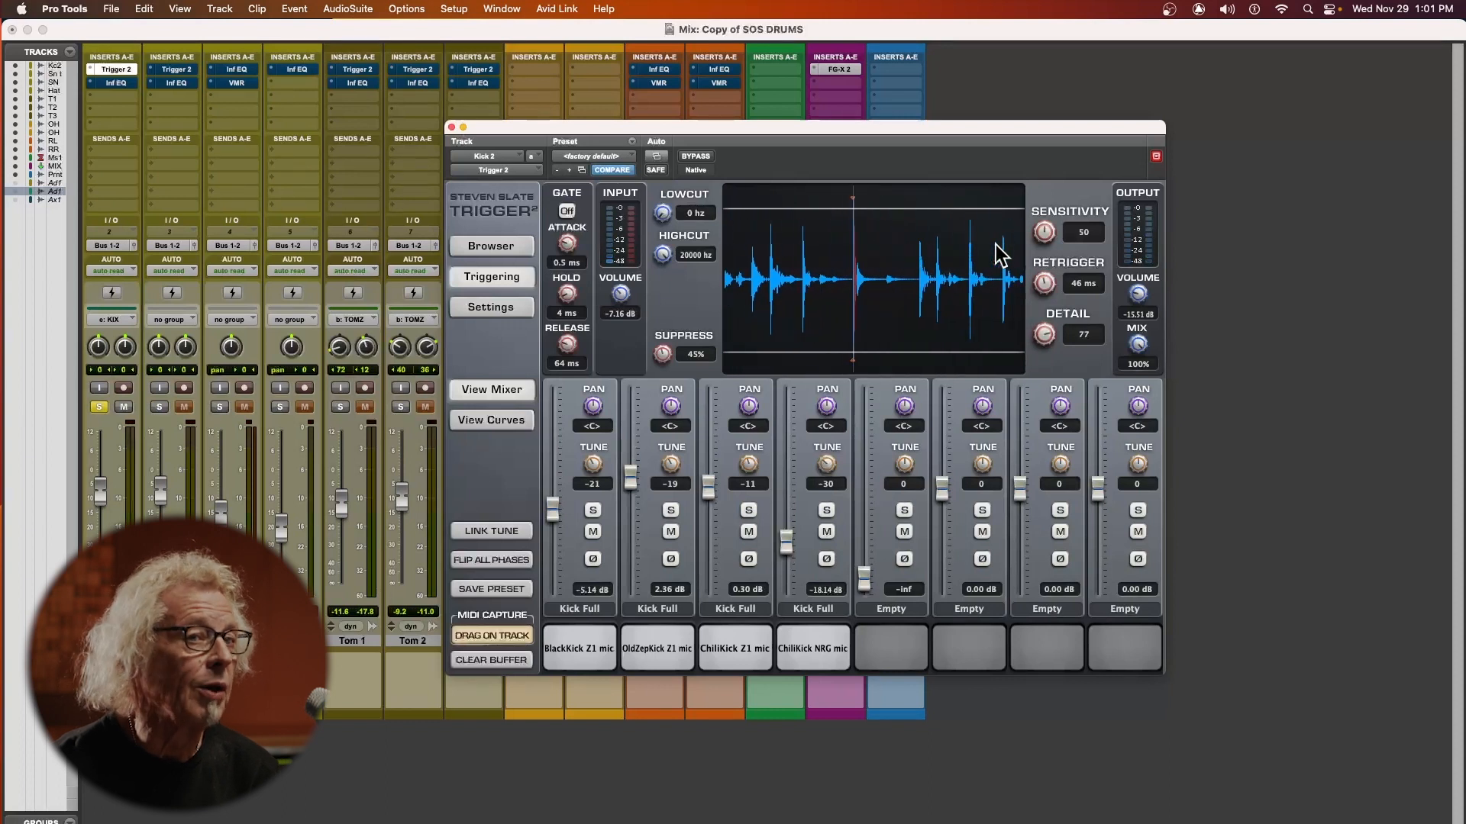
Step: Lower Trigger 2's Detail to 25 on the Kick 2 track
left_click_drag(992, 254, 973, 329)
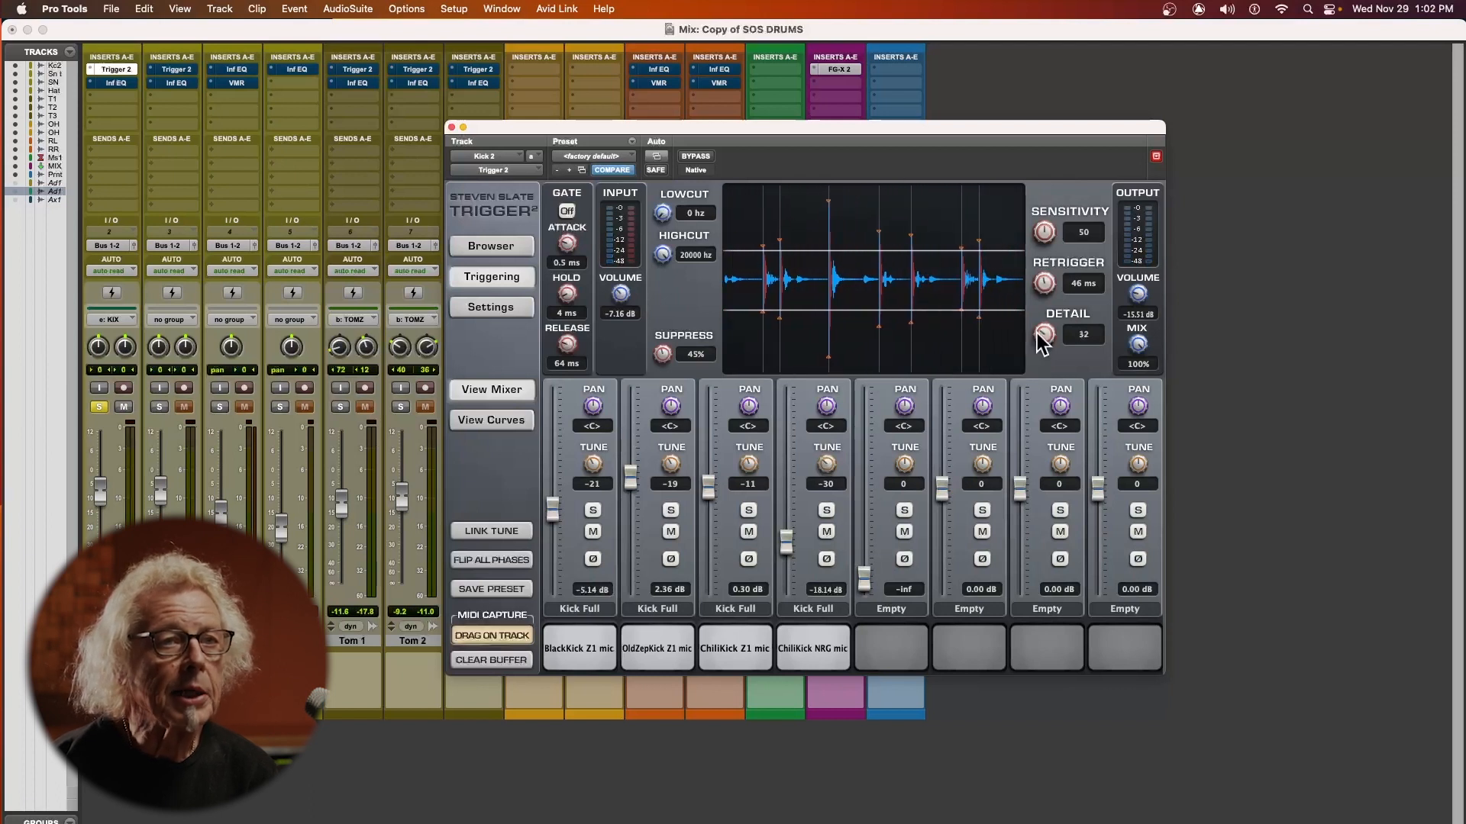
left_click_drag(1042, 331, 1030, 340)
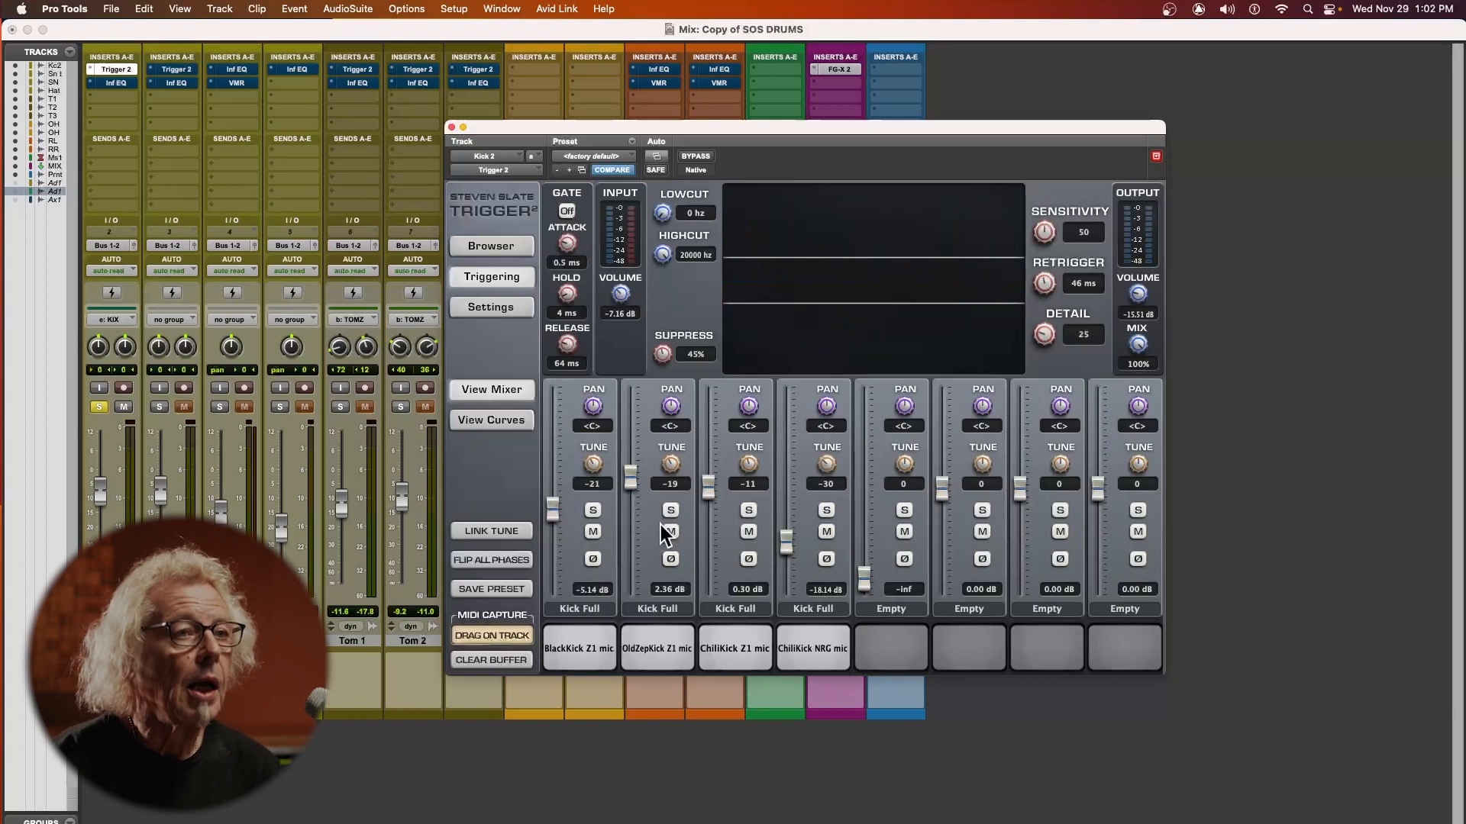
Step: Show the sample curves in Trigger 2's triggering view and set the BlackKick Z1 sample's release to 0.95 s
left_click(485, 308)
left_click(488, 248)
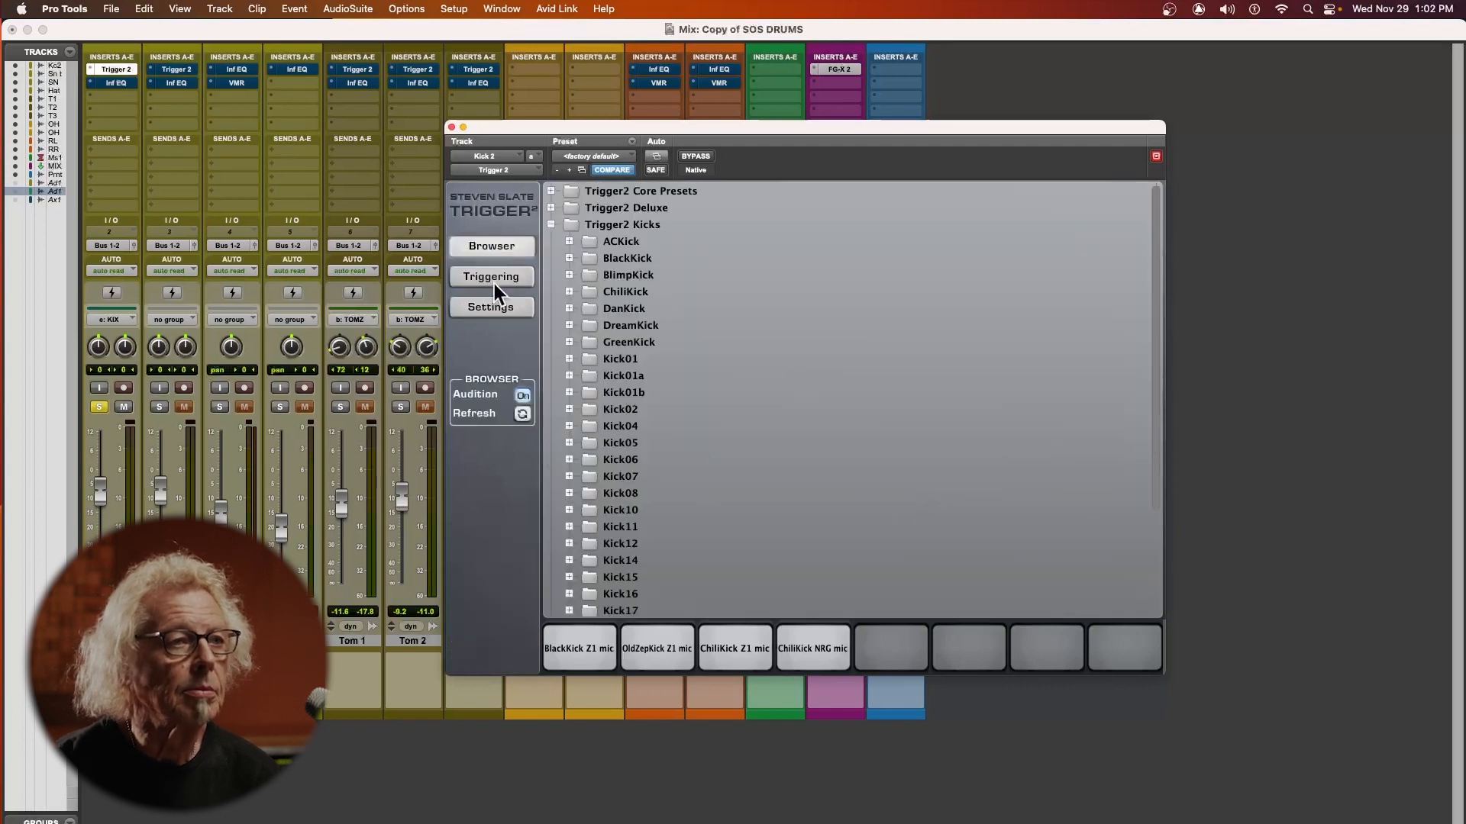
left_click(491, 279)
left_click(490, 428)
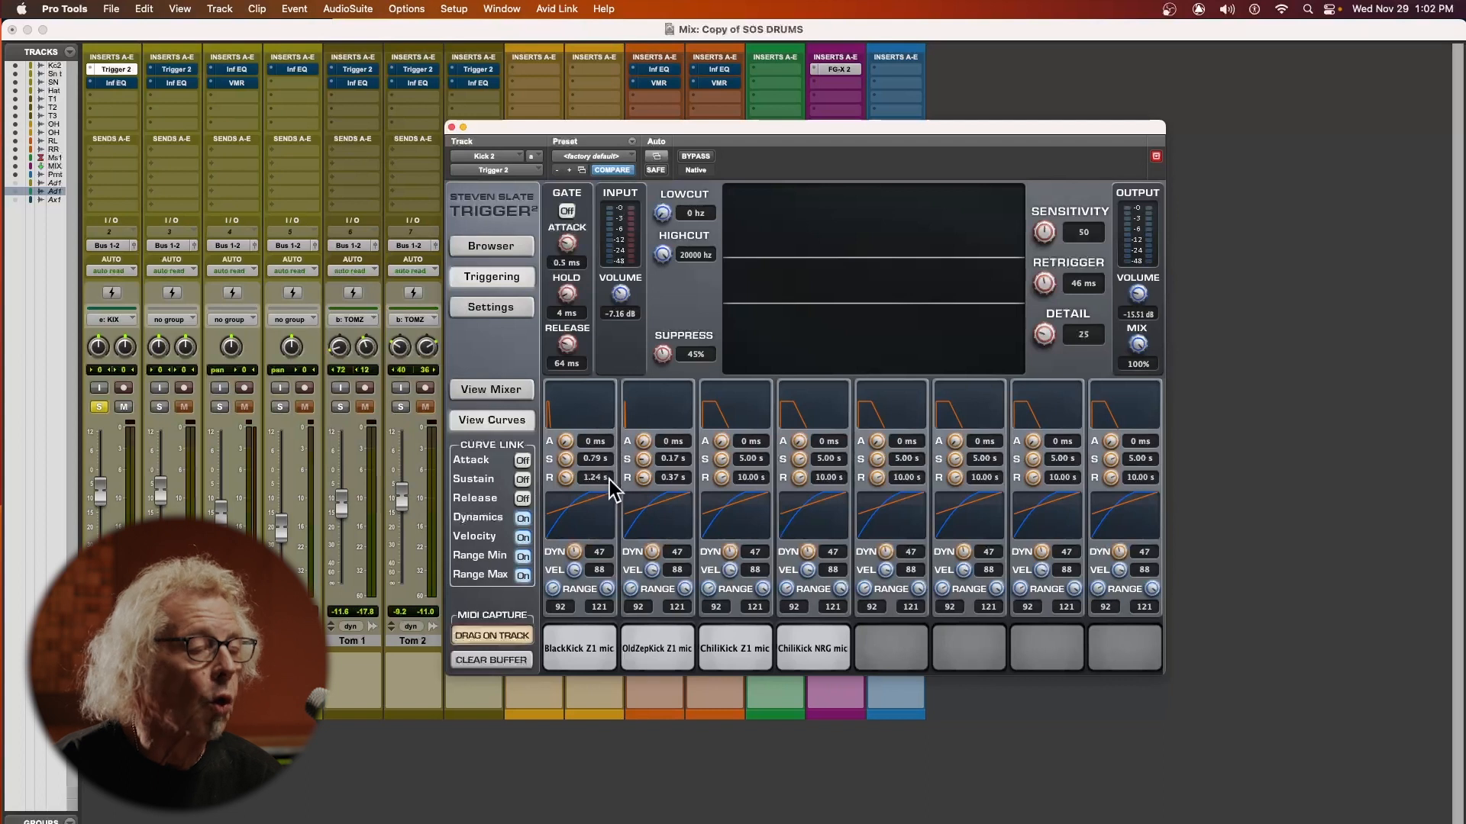
scroll(563, 481, "down", 5)
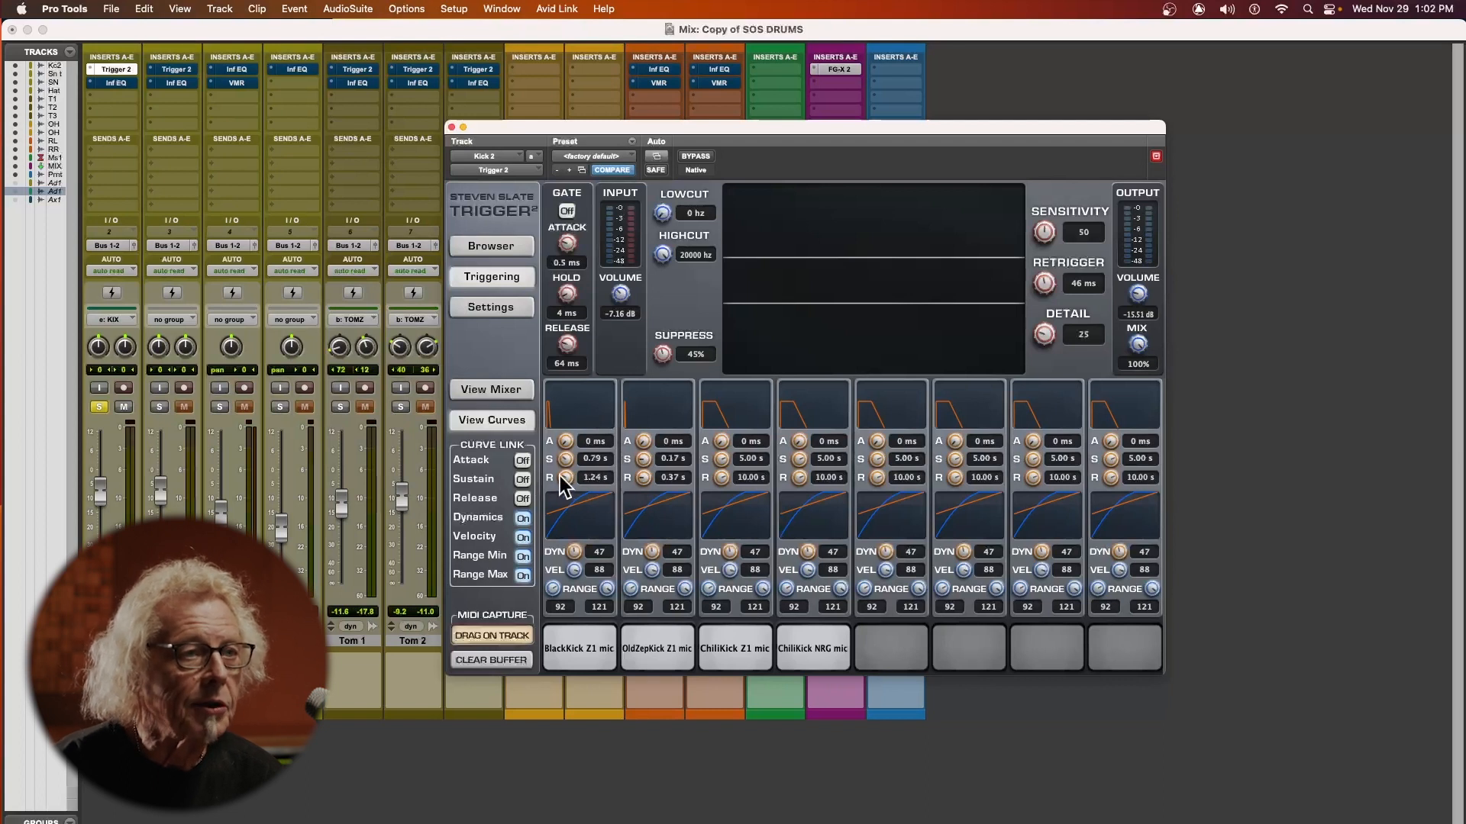
scroll(563, 489, "down", 1)
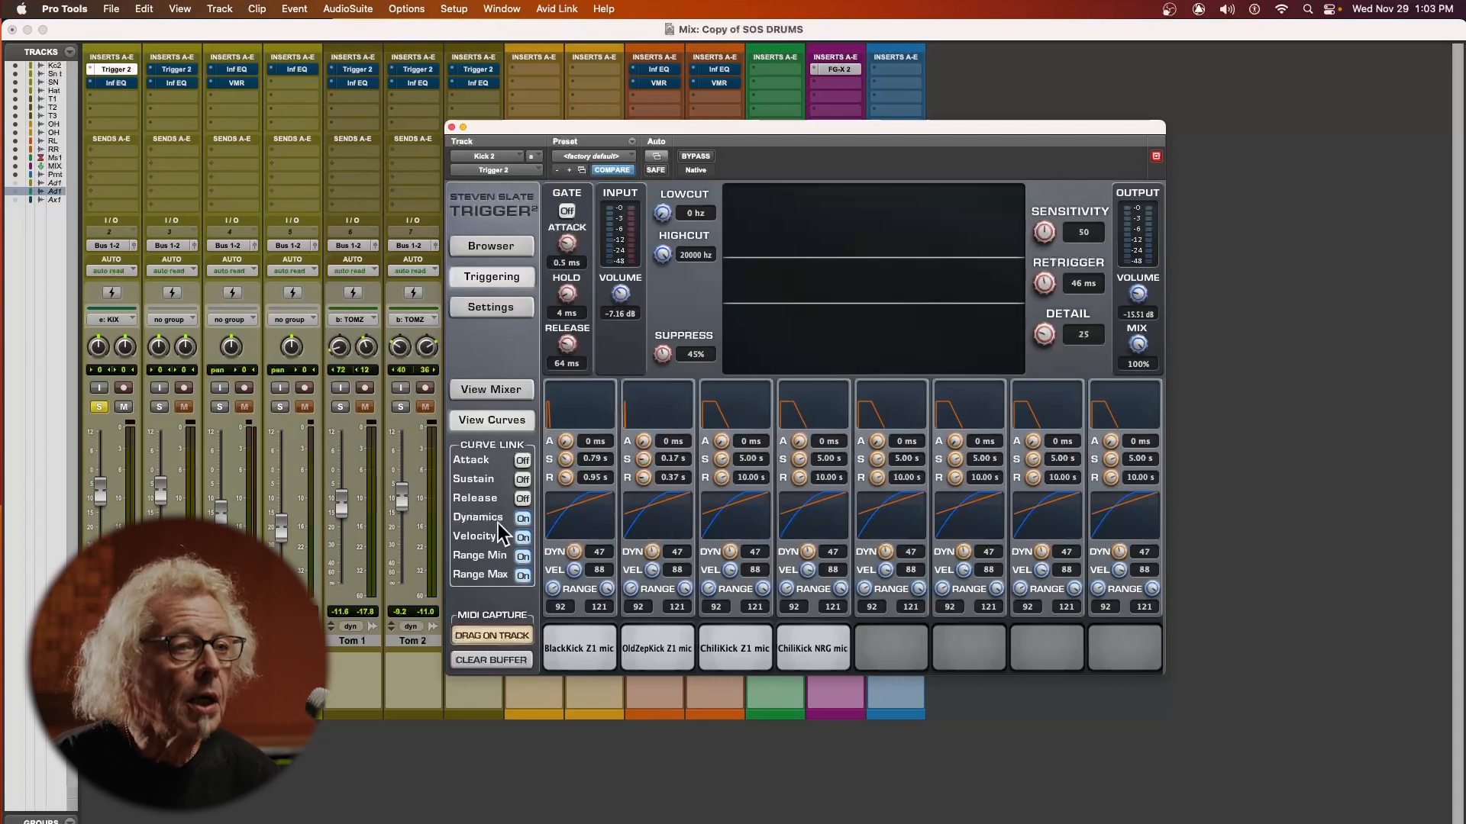
Step: Try the linked Dynamics at 100 with Velocity at 50, and set Dynamics to 40 for all samples
left_click(524, 576)
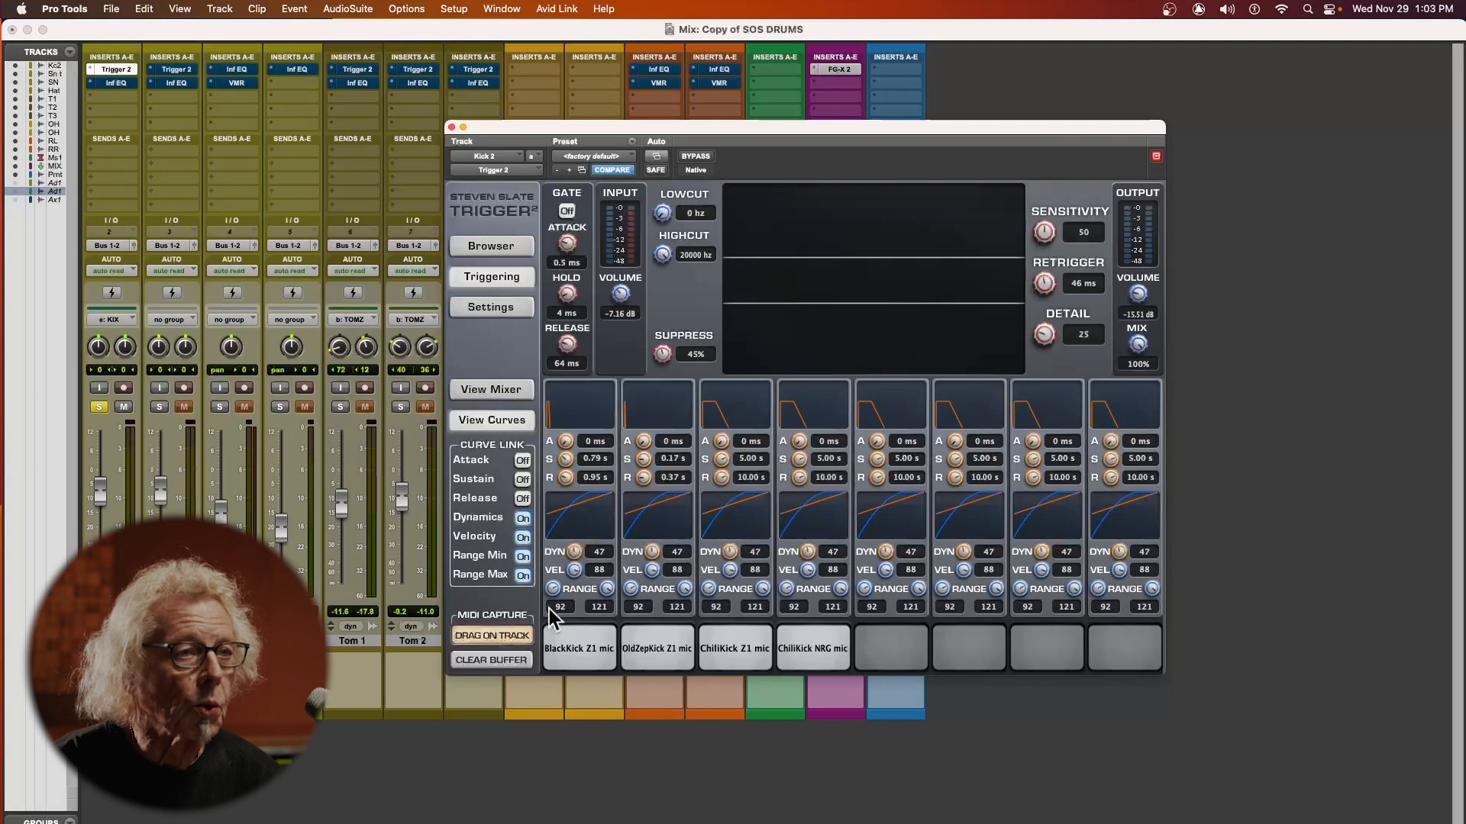
left_click_drag(574, 549, 588, 441)
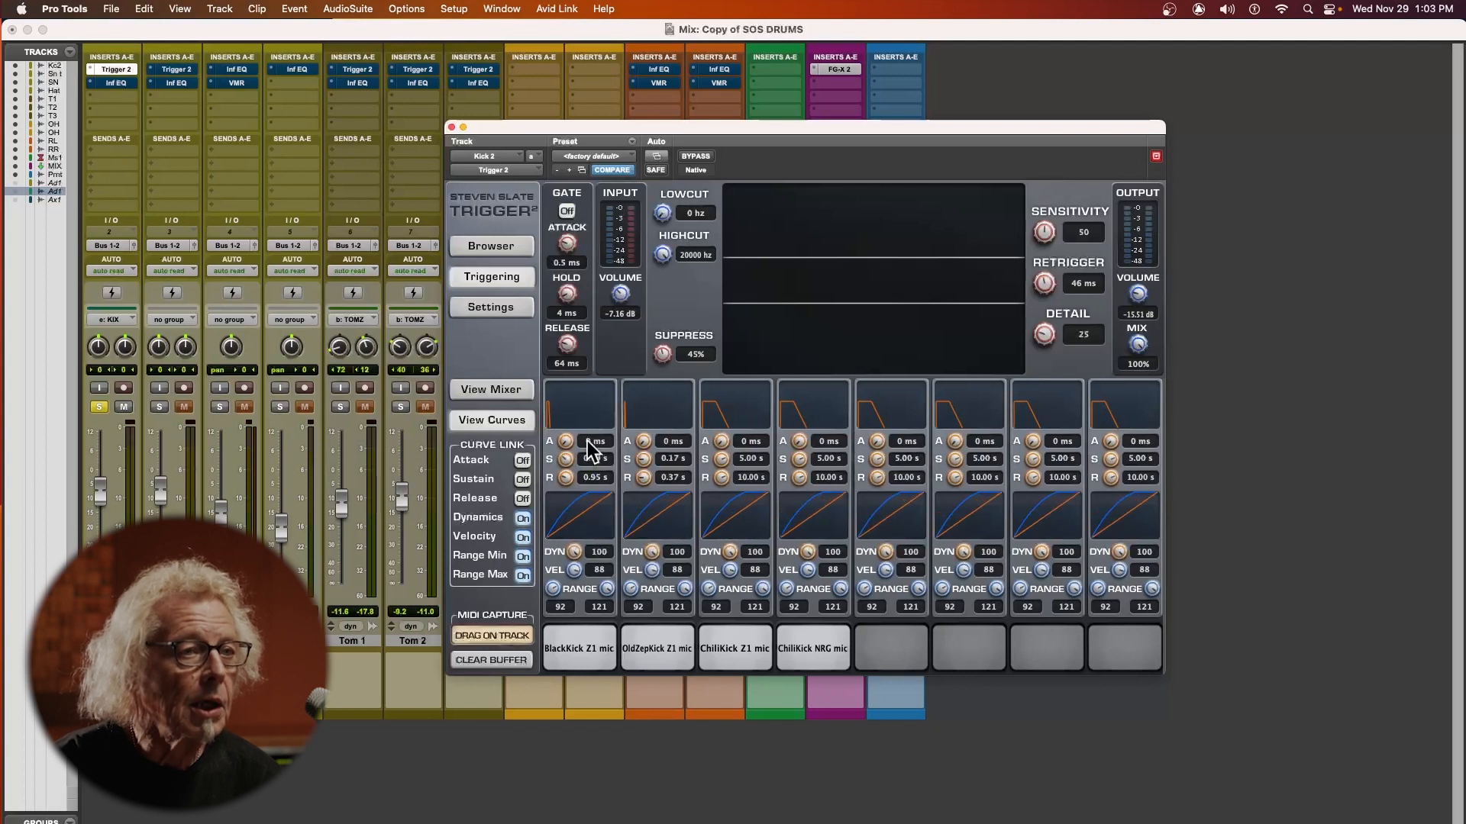
left_click_drag(569, 571, 567, 649)
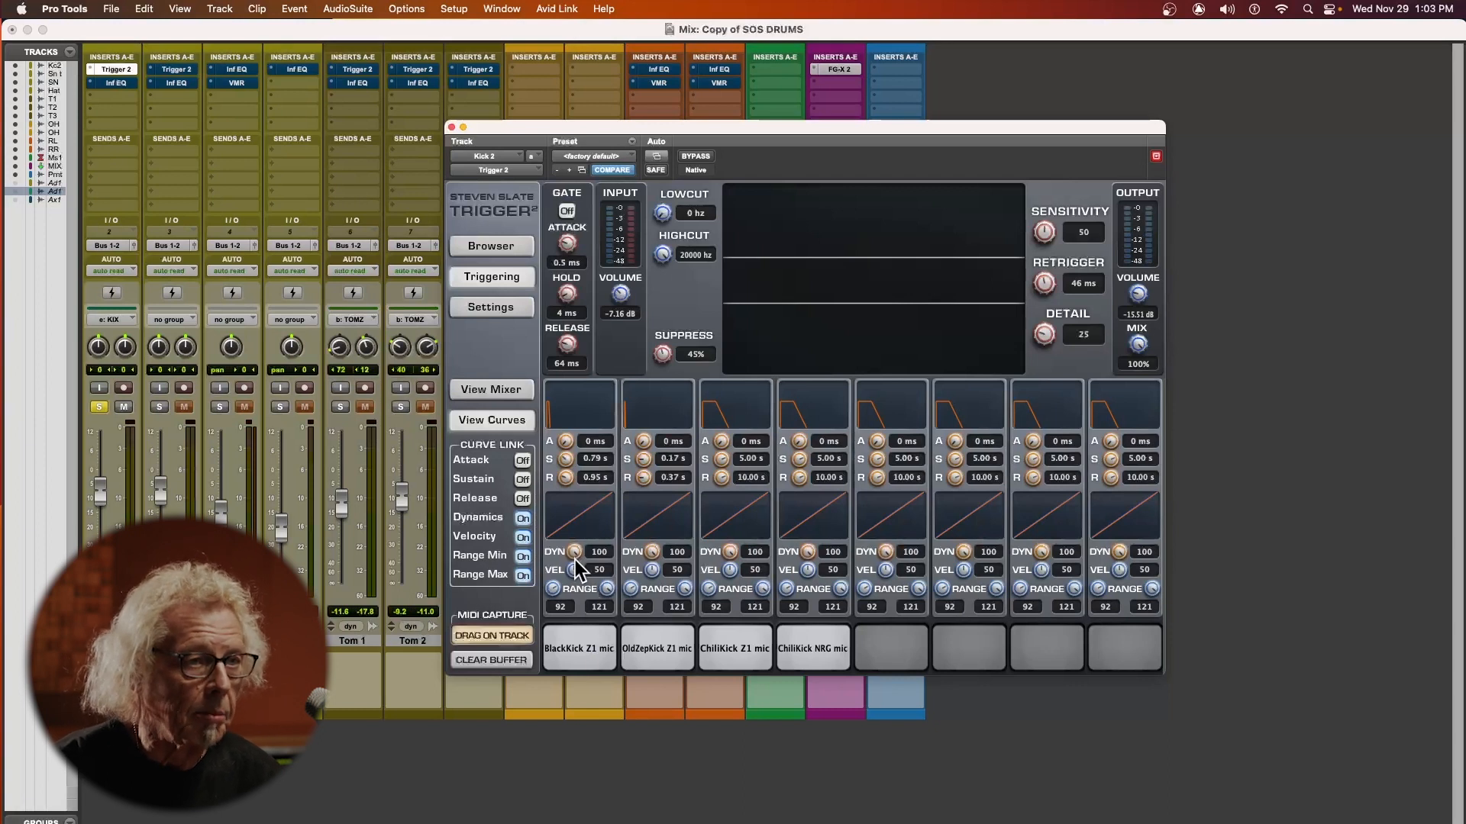
left_click_drag(575, 561, 565, 661)
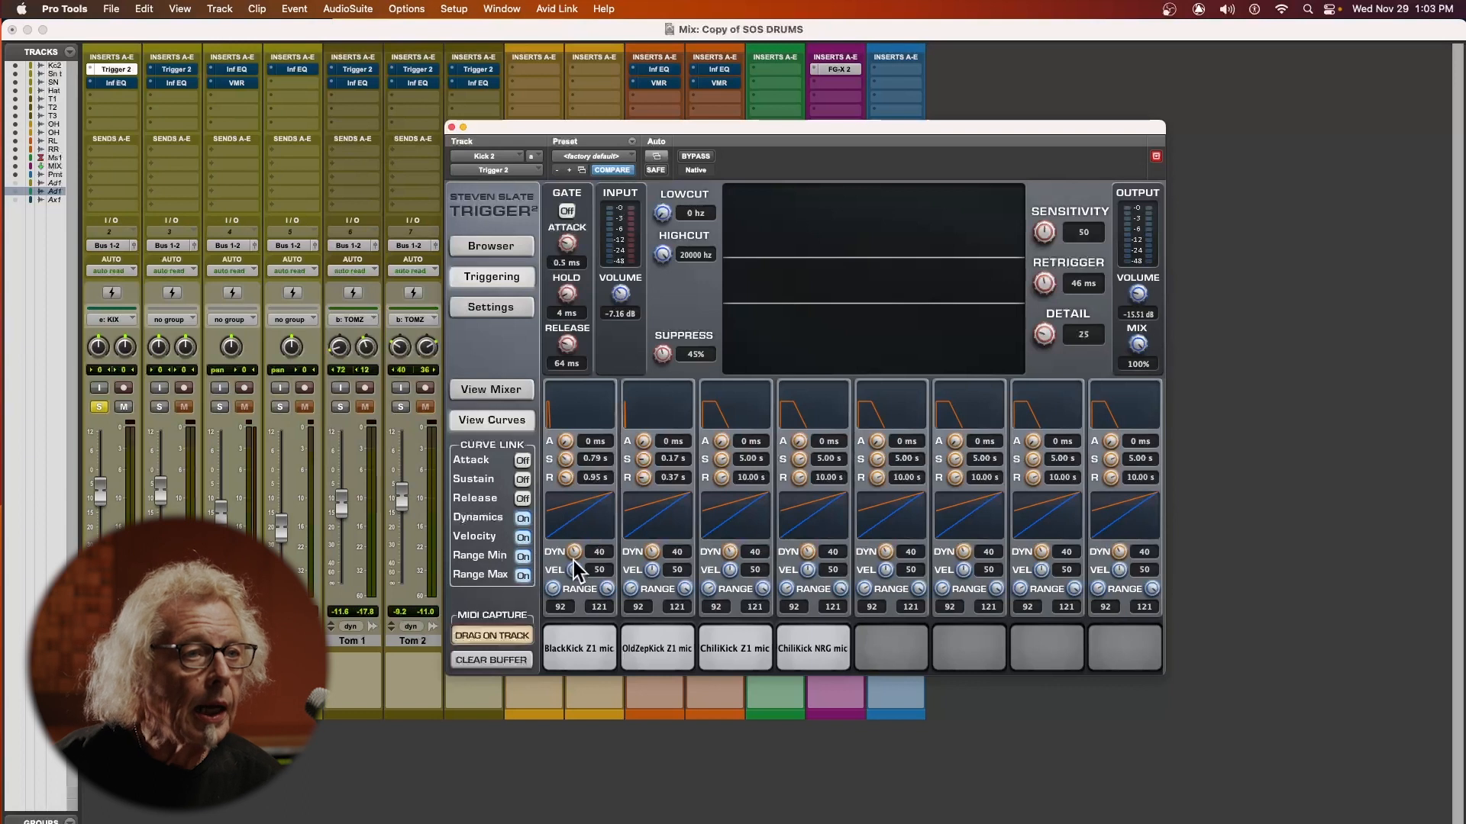
Step: Try the linked Velocity at 72 and 100 before setting it to 85, dismissing the dictation prompt
left_click_drag(575, 574, 575, 535)
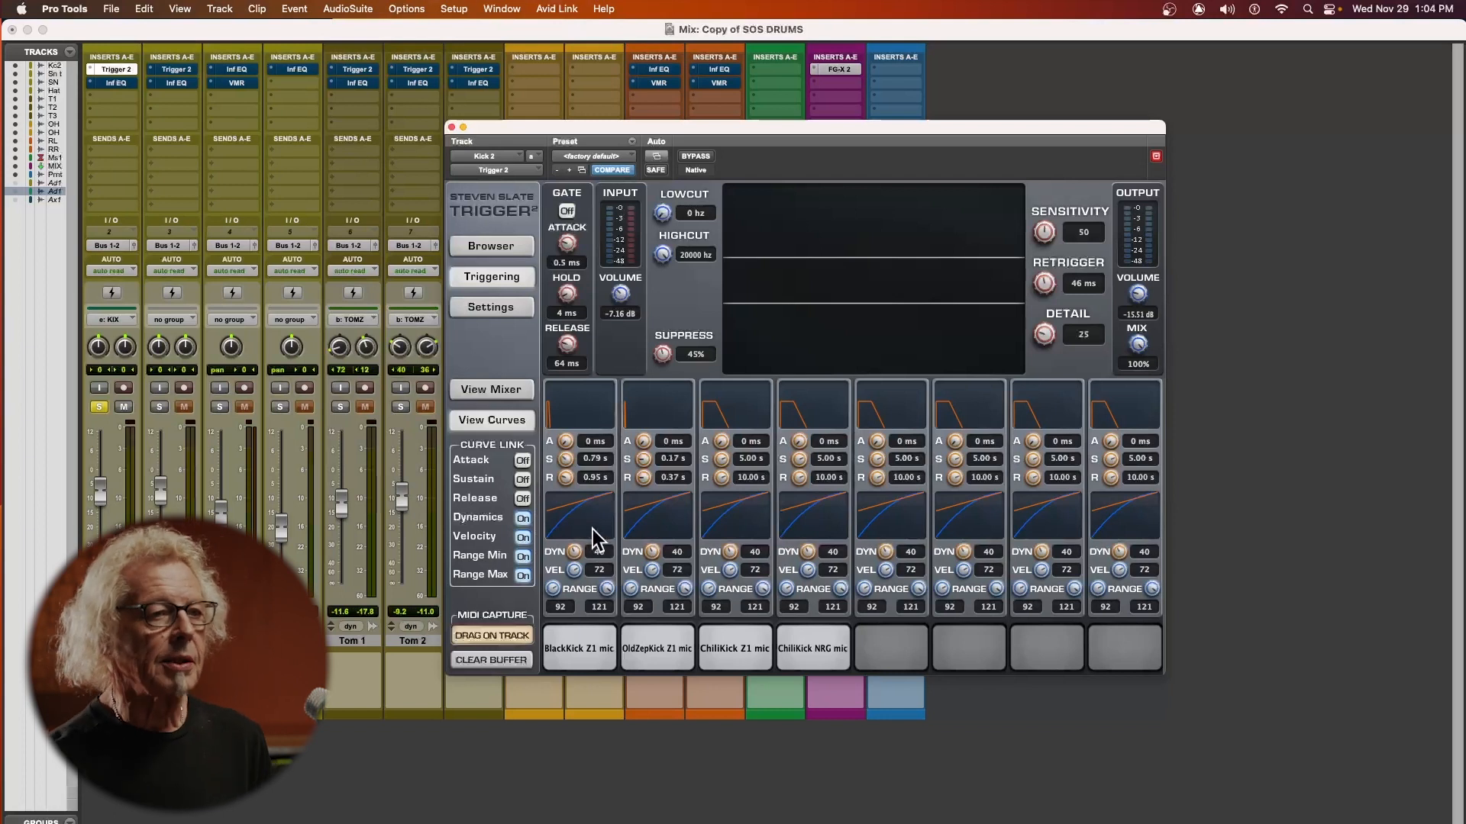
key("F5")
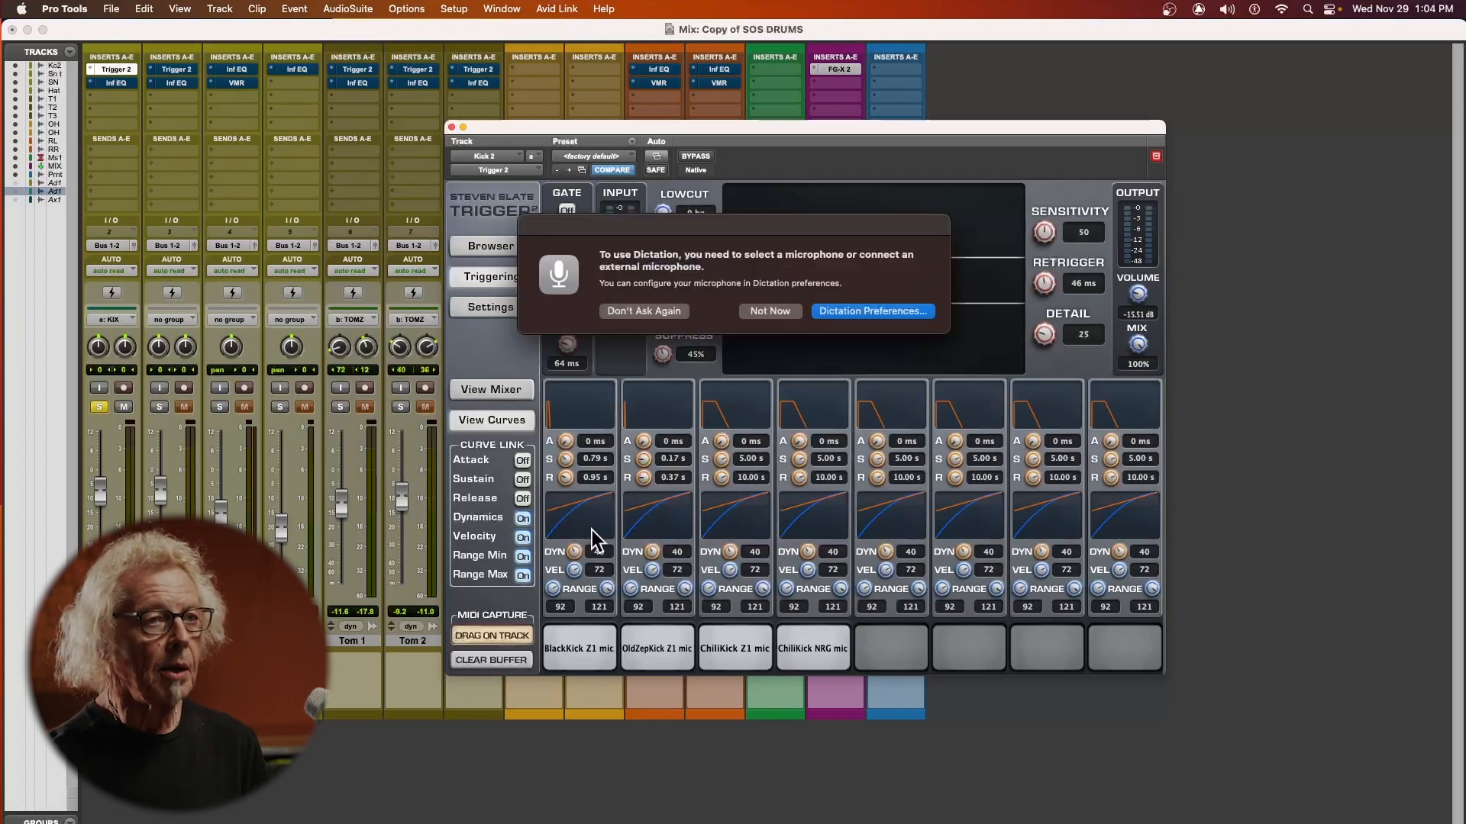
left_click(772, 312)
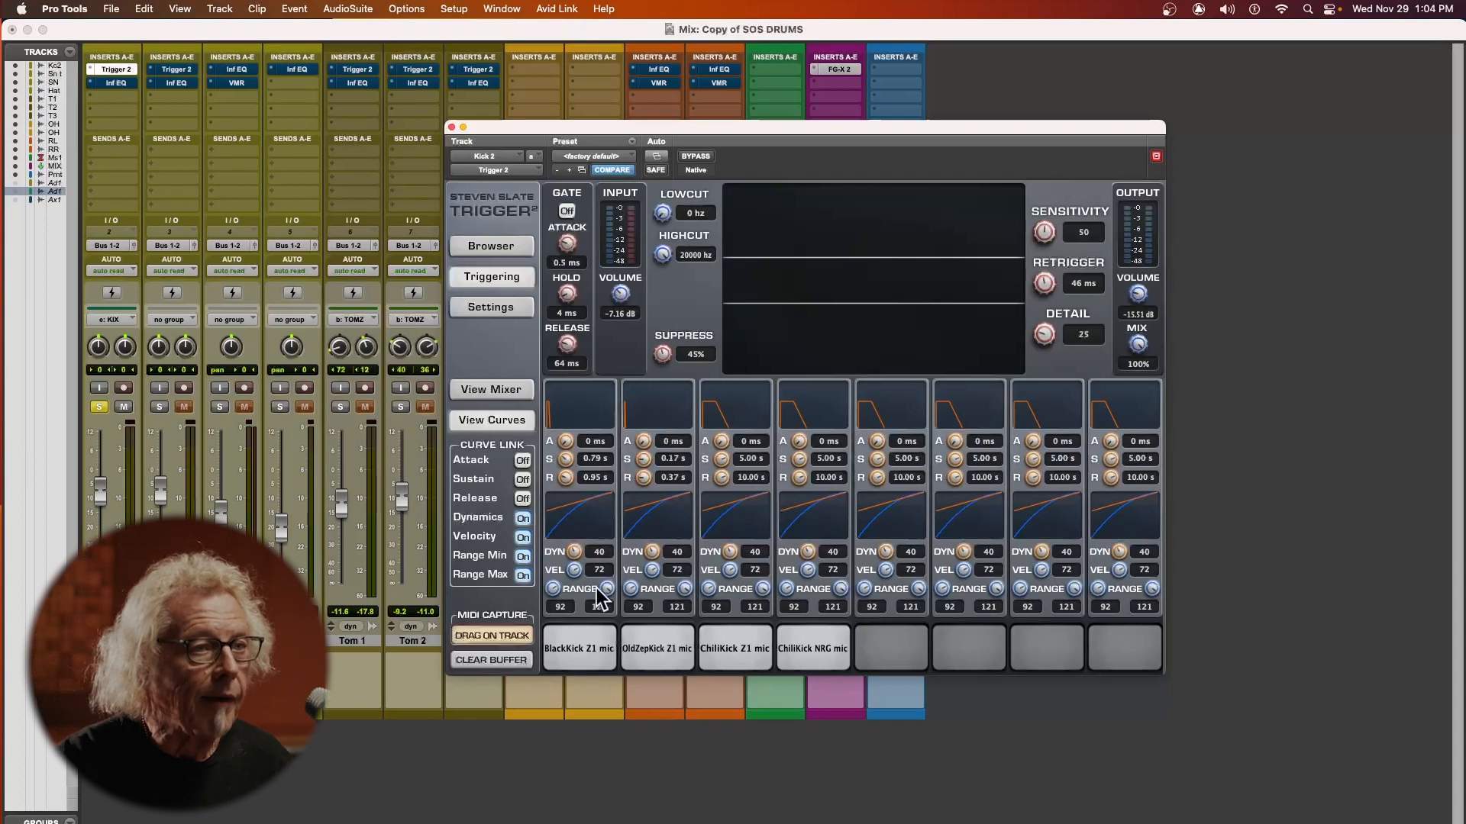
left_click_drag(575, 573, 584, 483)
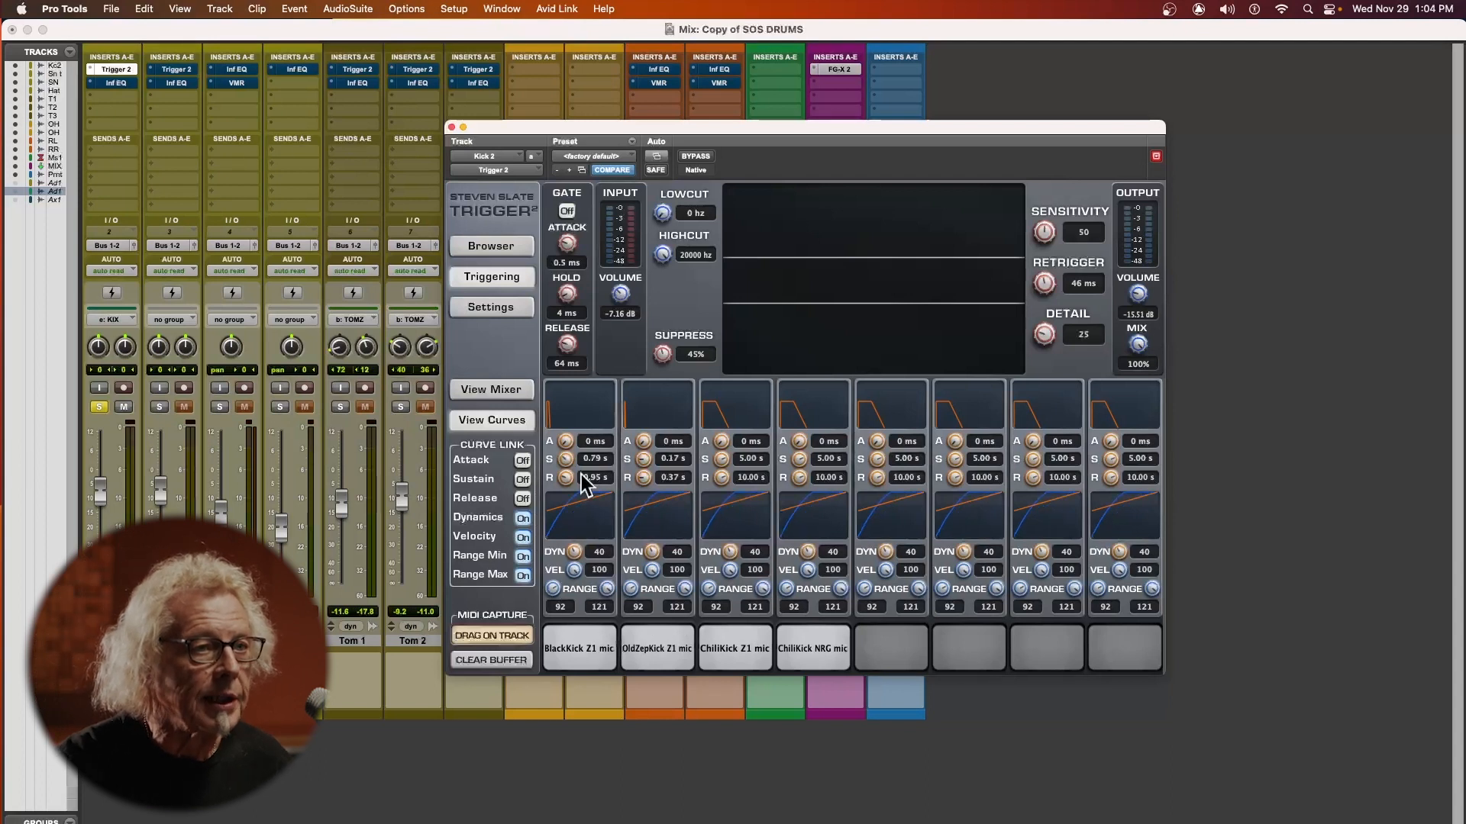
left_click_drag(574, 569, 567, 598)
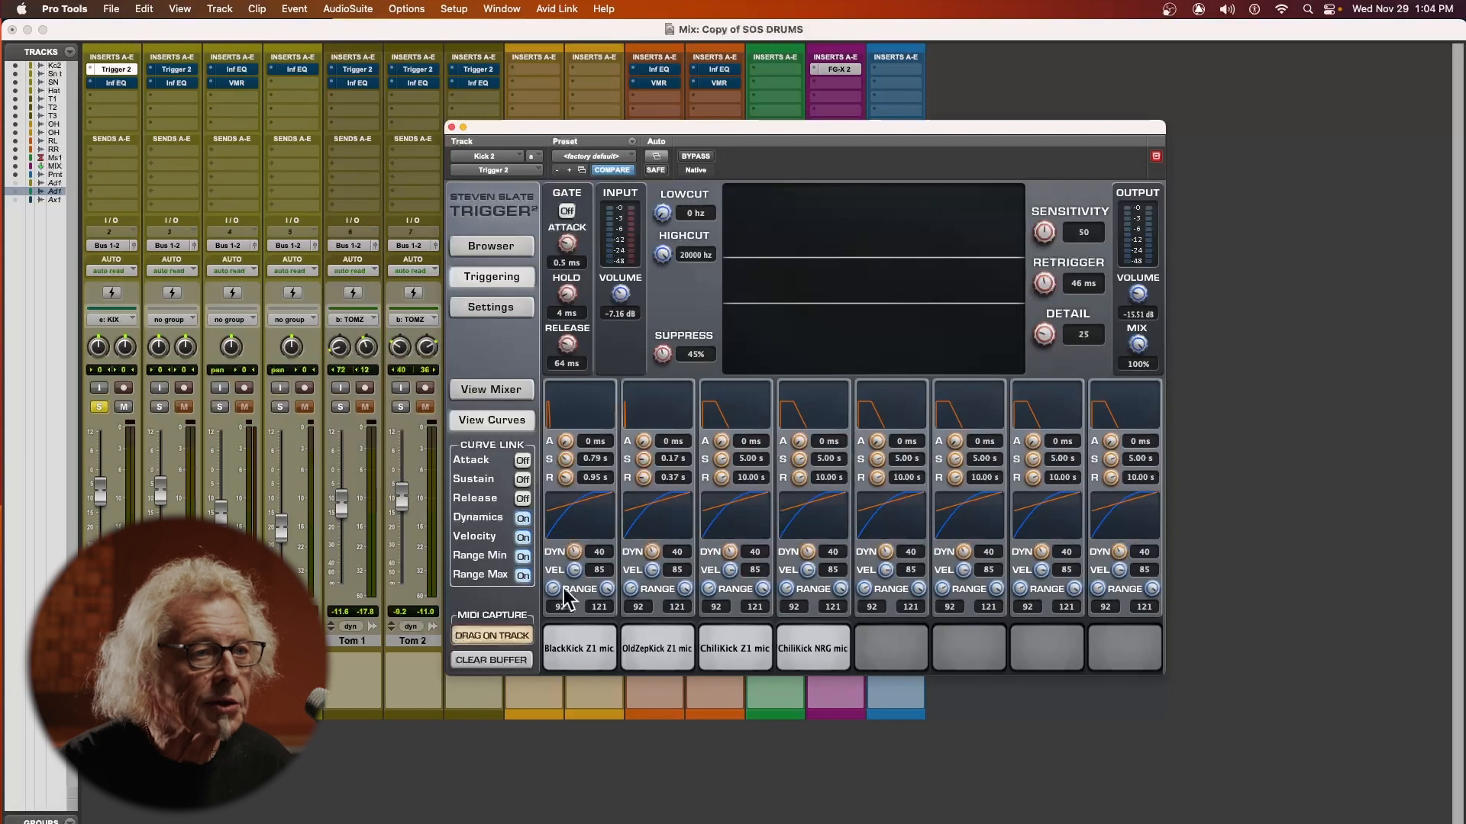
Step: Set the linked maximum Range to 116 and lower Trigger 2's Detail to 21 while the kick plays
left_click_drag(609, 600, 609, 580)
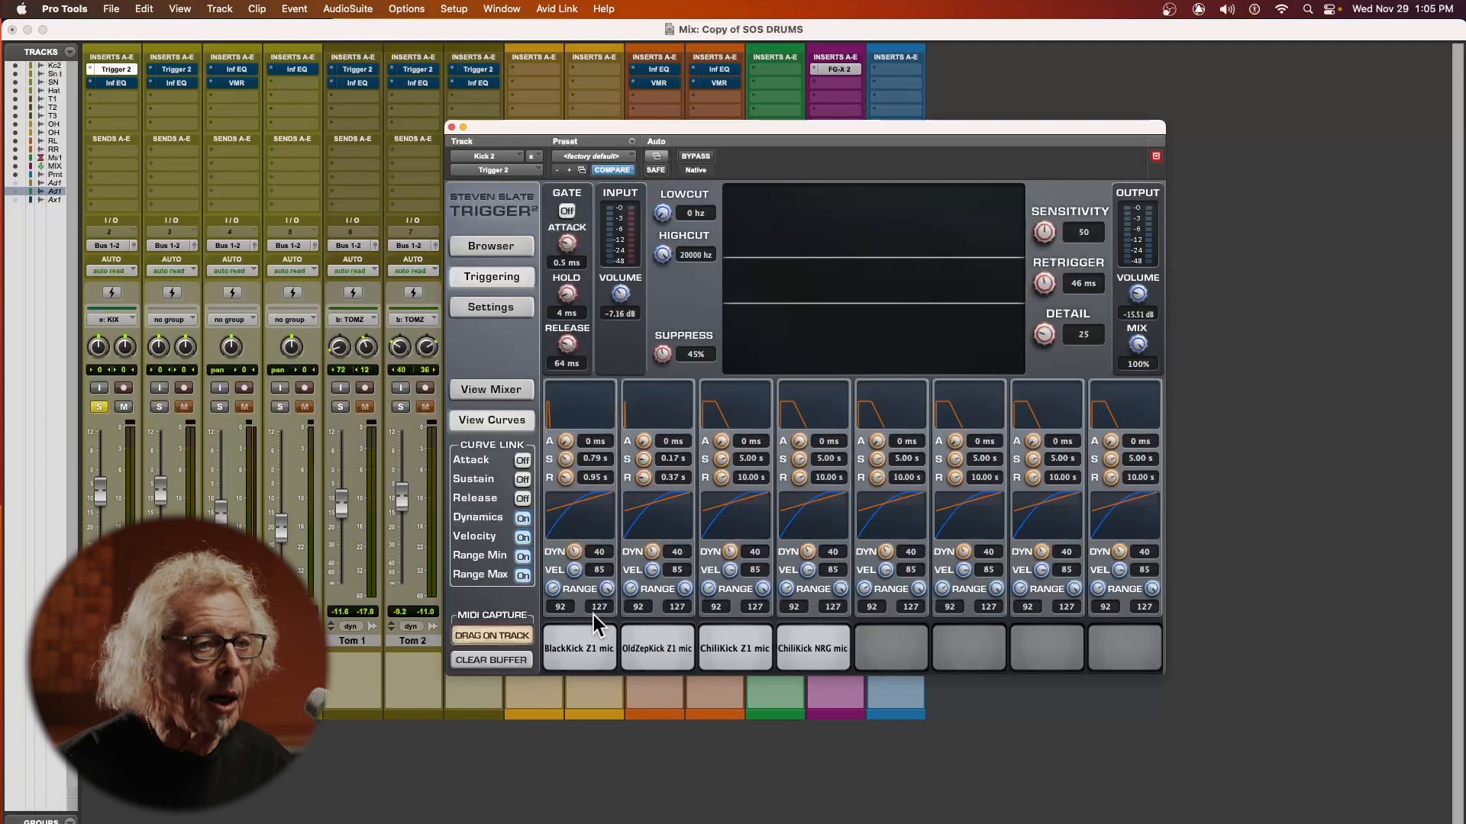
mouse_move(602, 586)
left_mouse_down()
mouse_move(607, 672)
mouse_move(605, 596)
left_mouse_up()
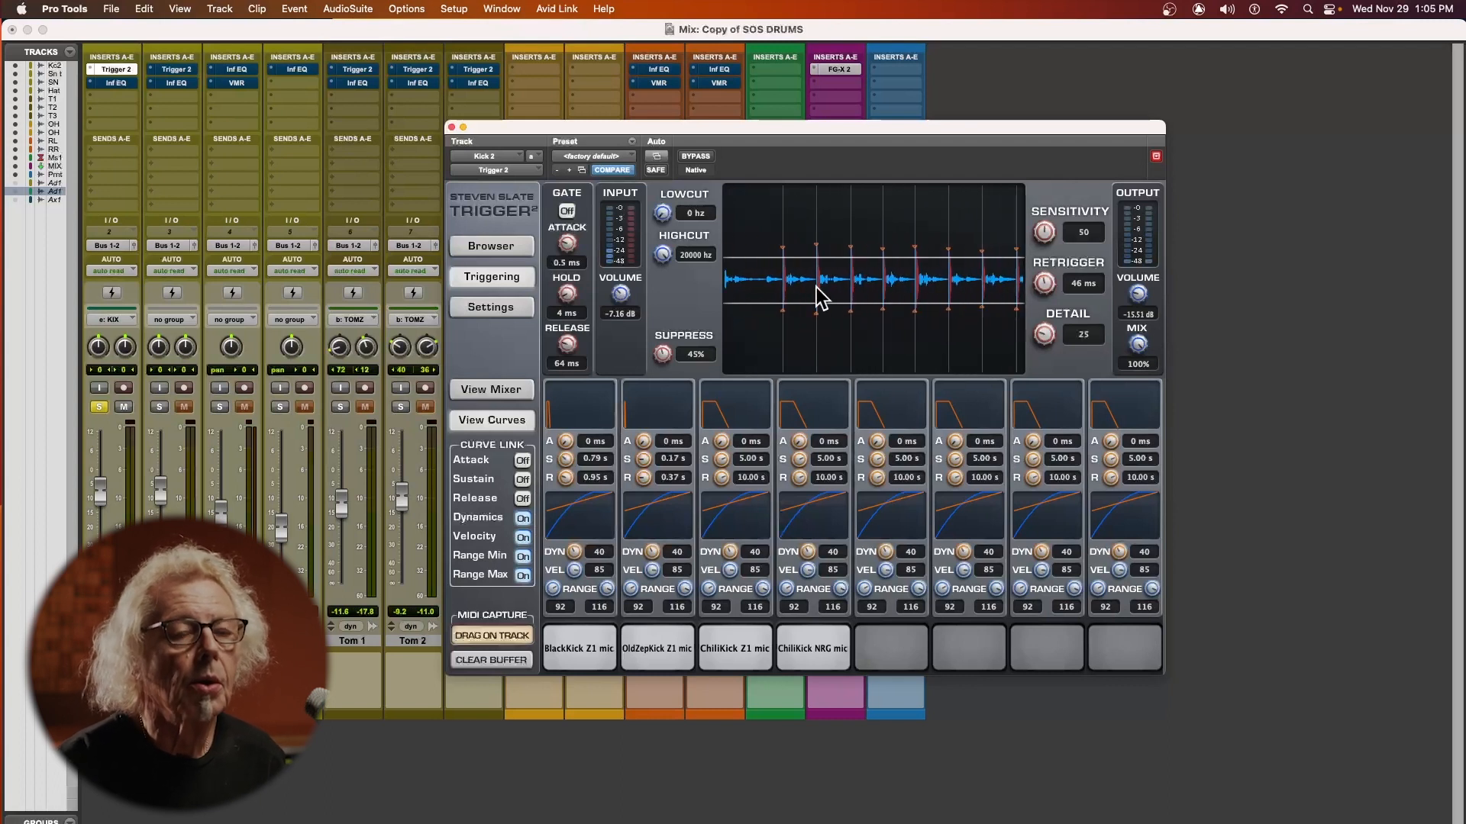
left_click_drag(1043, 337, 1040, 337)
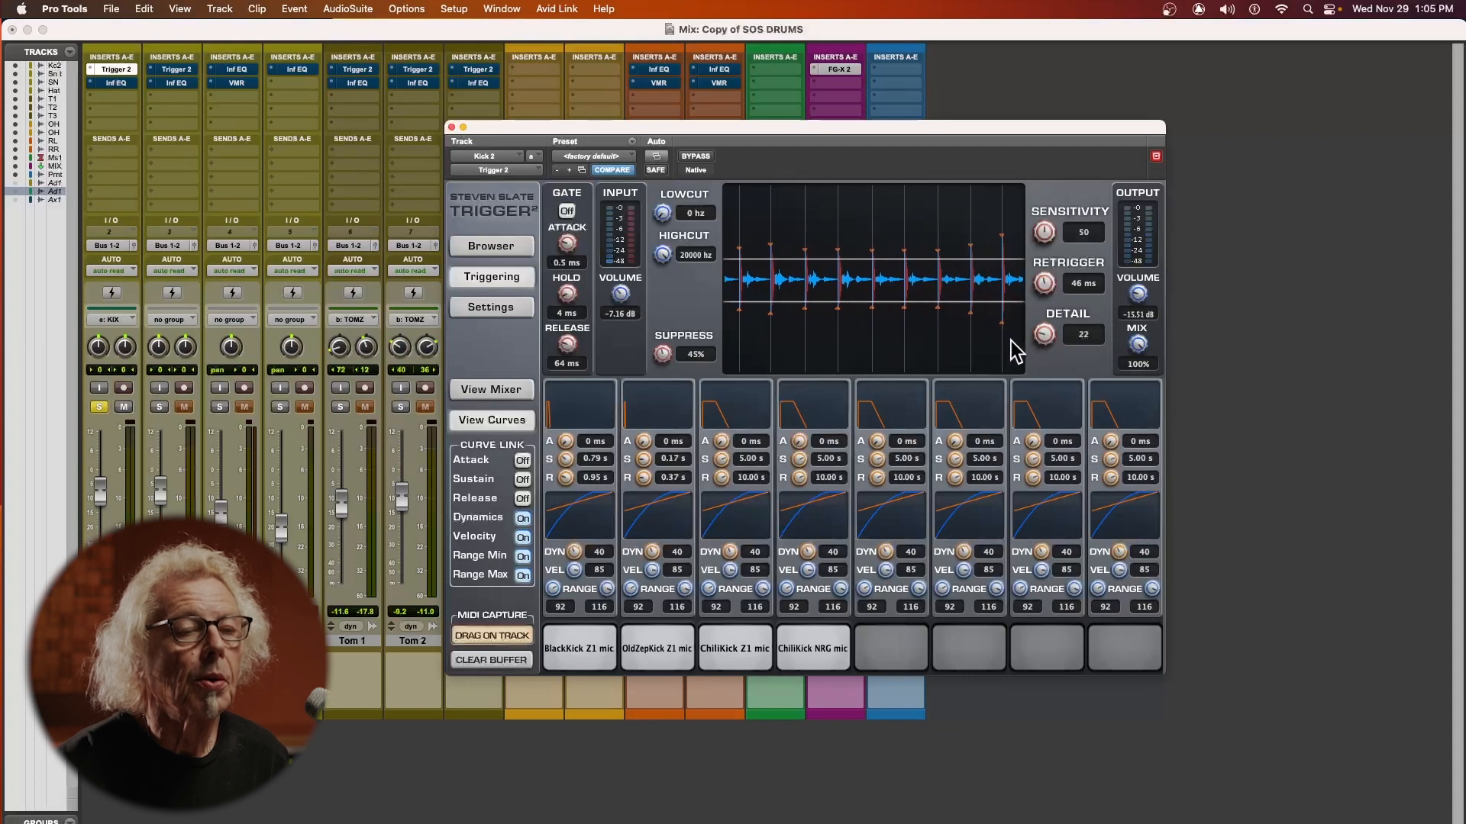
left_click_drag(1044, 336, 1044, 342)
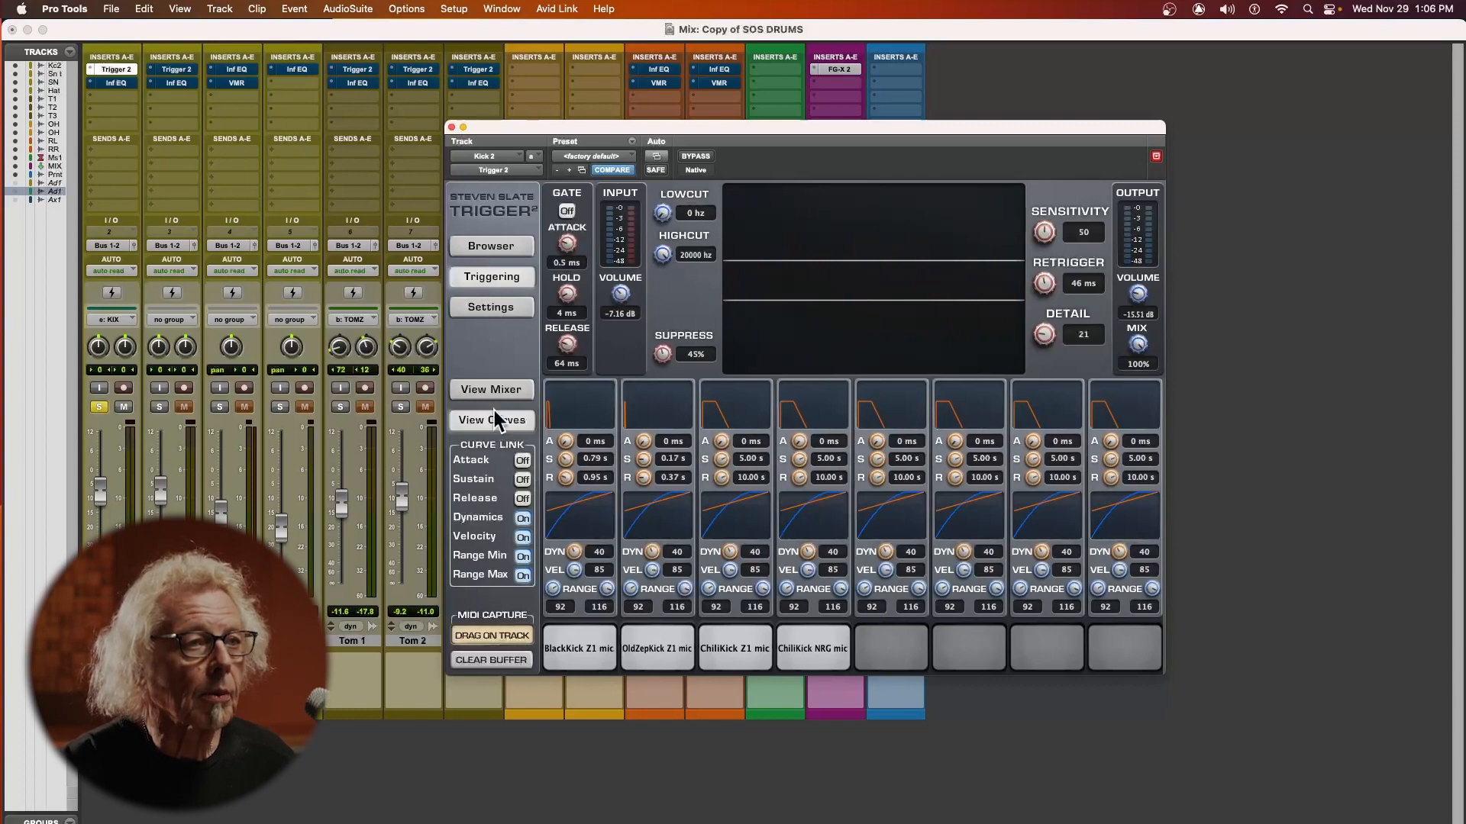
Step: Show the kick sample mixer and set Trigger 2's input volume to -3.56 dB during playback
left_click(486, 386)
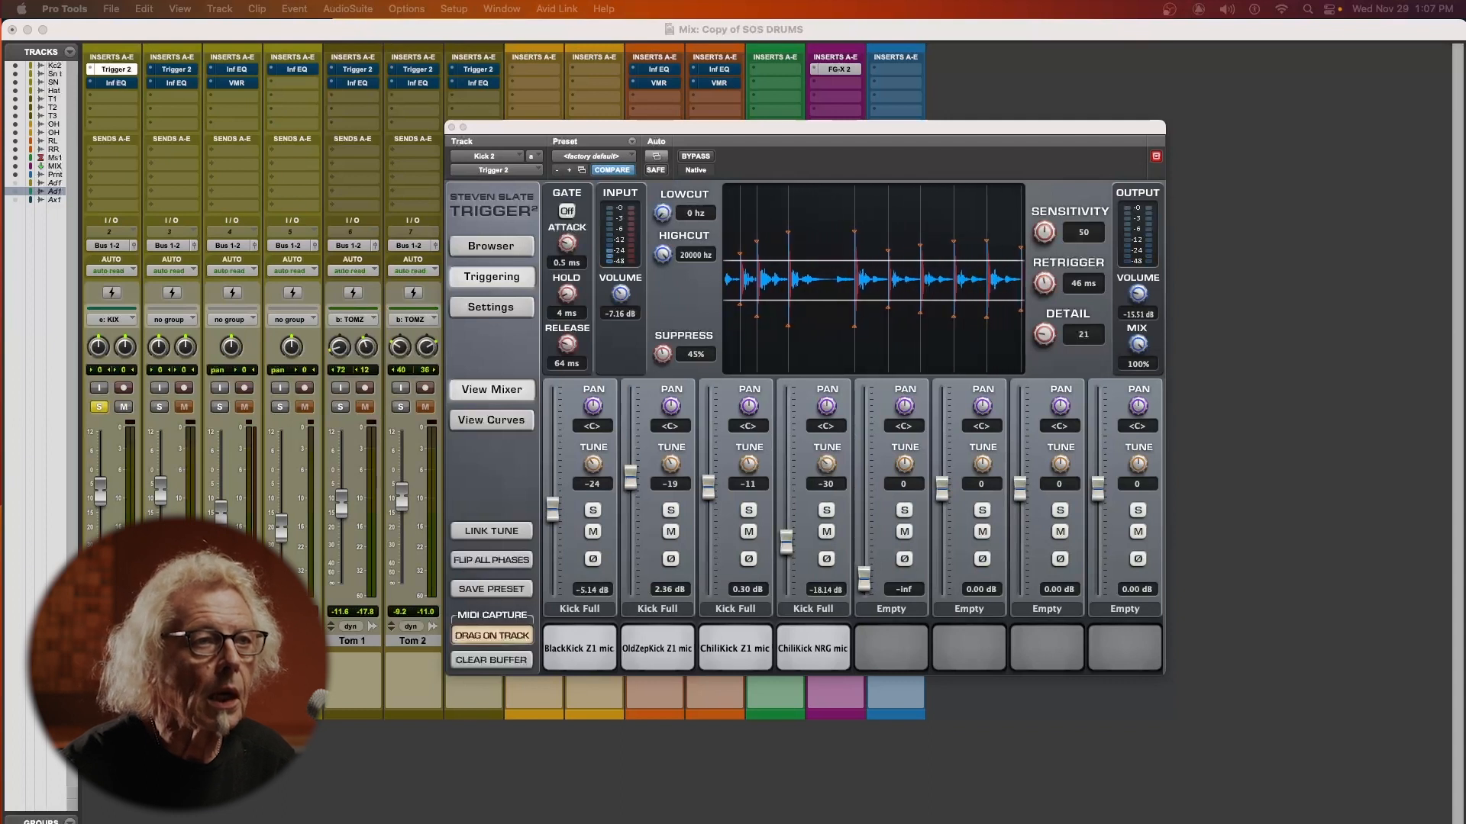
left_click(619, 296)
left_click_drag(619, 297, 629, 288)
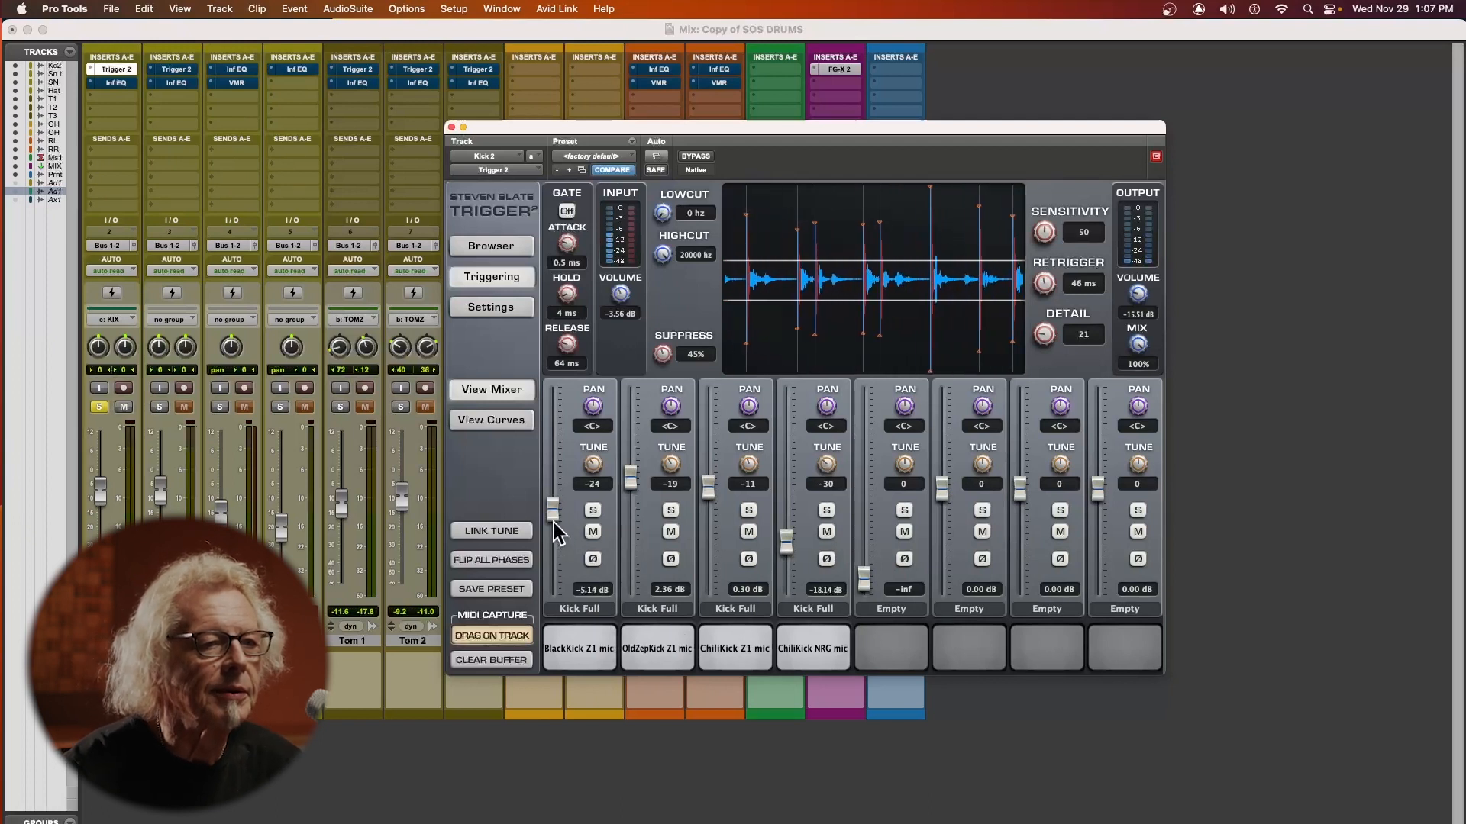
Step: Set the sample levels to -1.38 dB for BlackKick Z1, -8.90 dB for ChiliKick NRG and -0.96 dB for ChiliKick Z1
left_click_drag(548, 520, 553, 482)
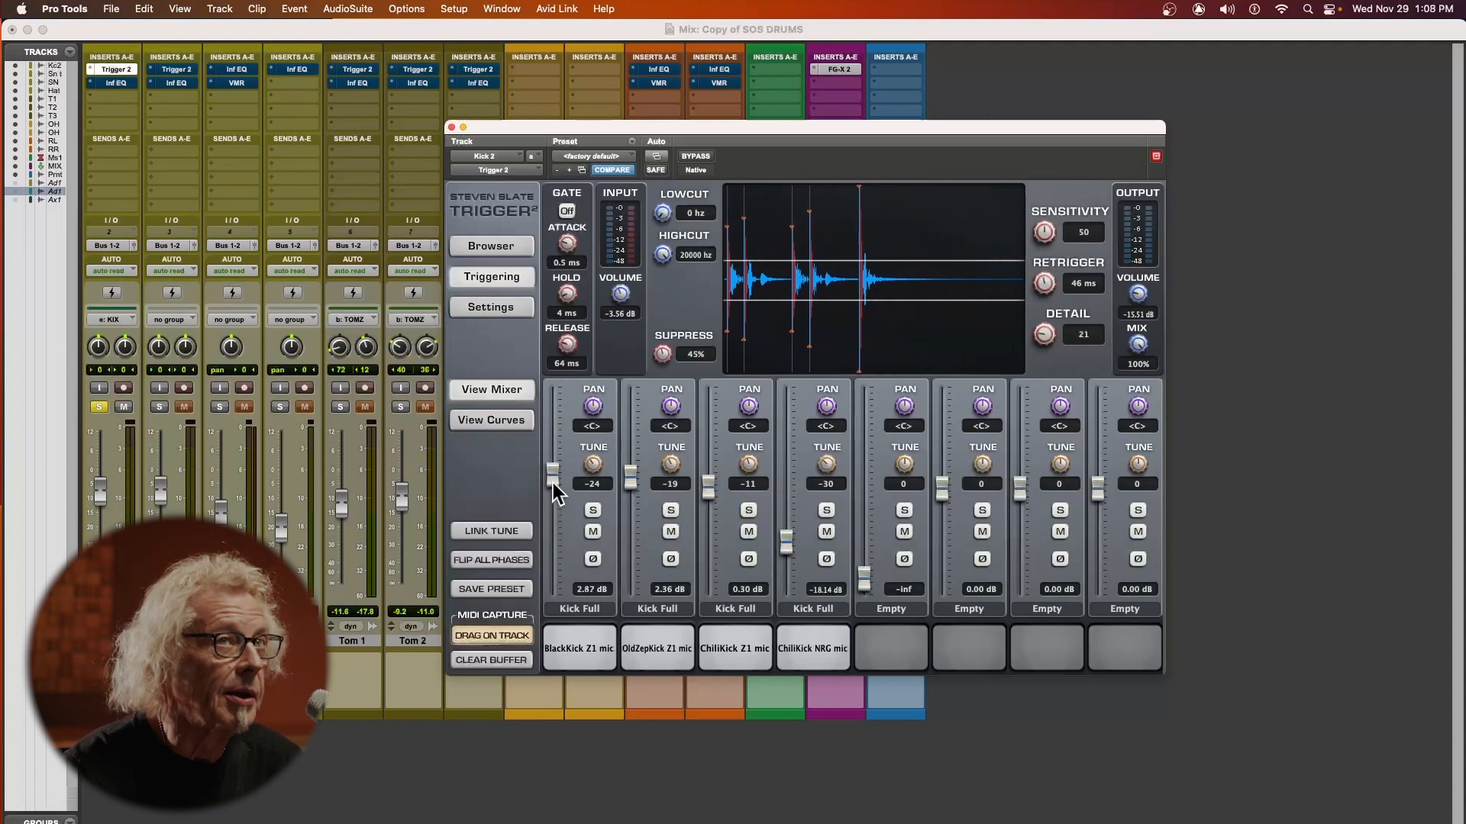
left_click_drag(553, 483, 555, 505)
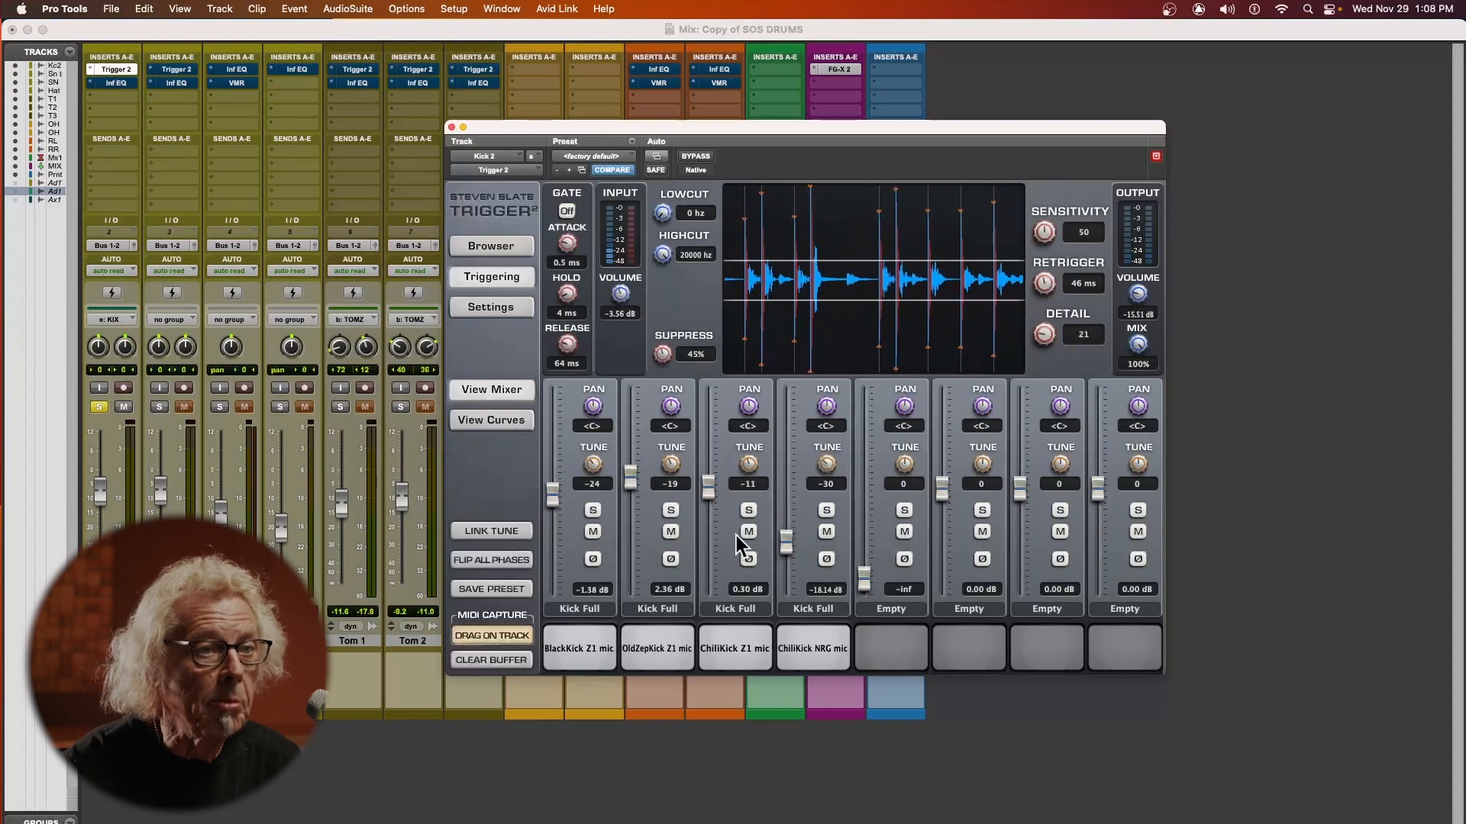
left_click_drag(785, 545, 786, 500)
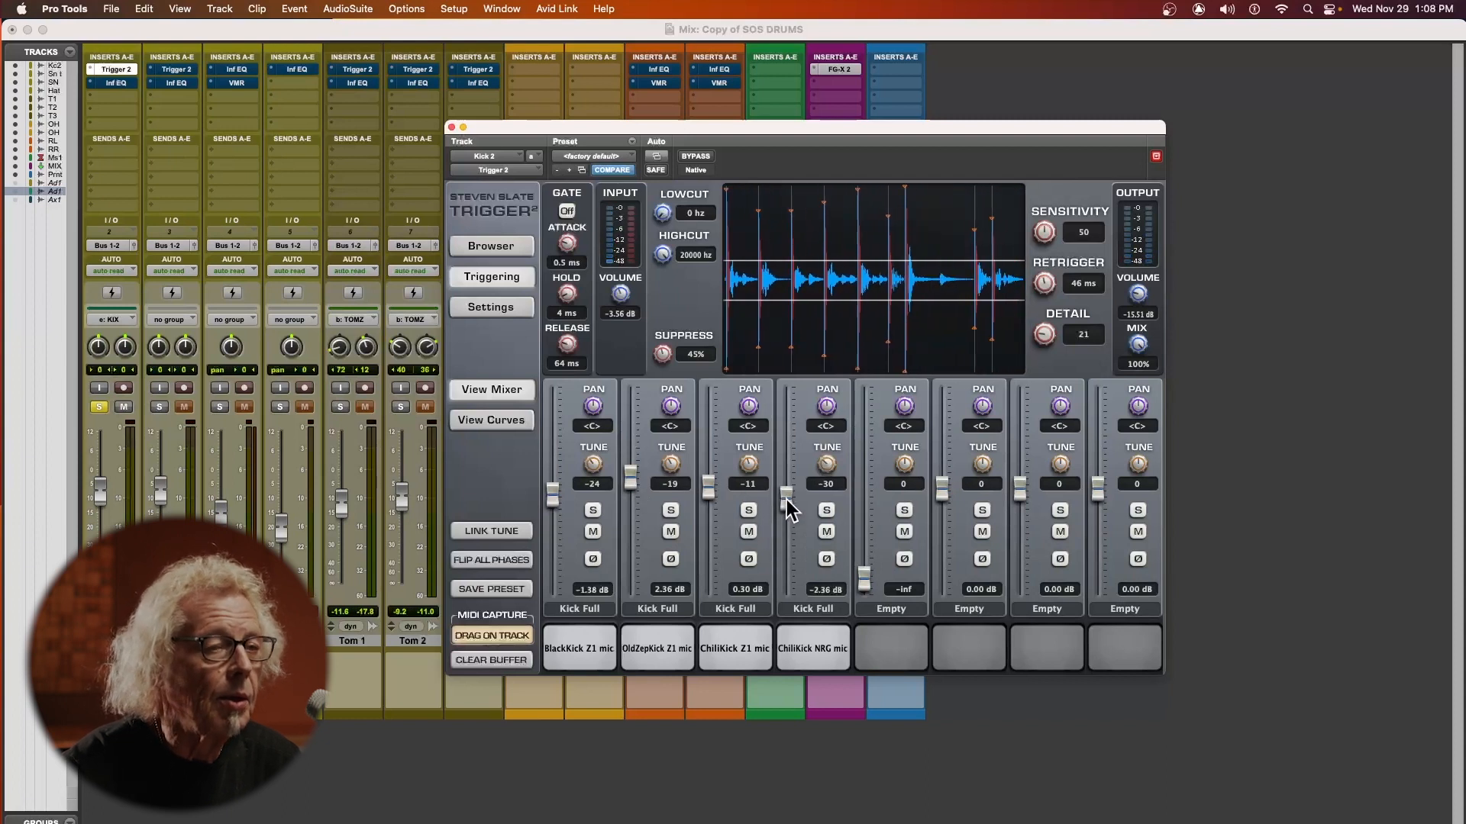
left_click_drag(786, 506, 783, 523)
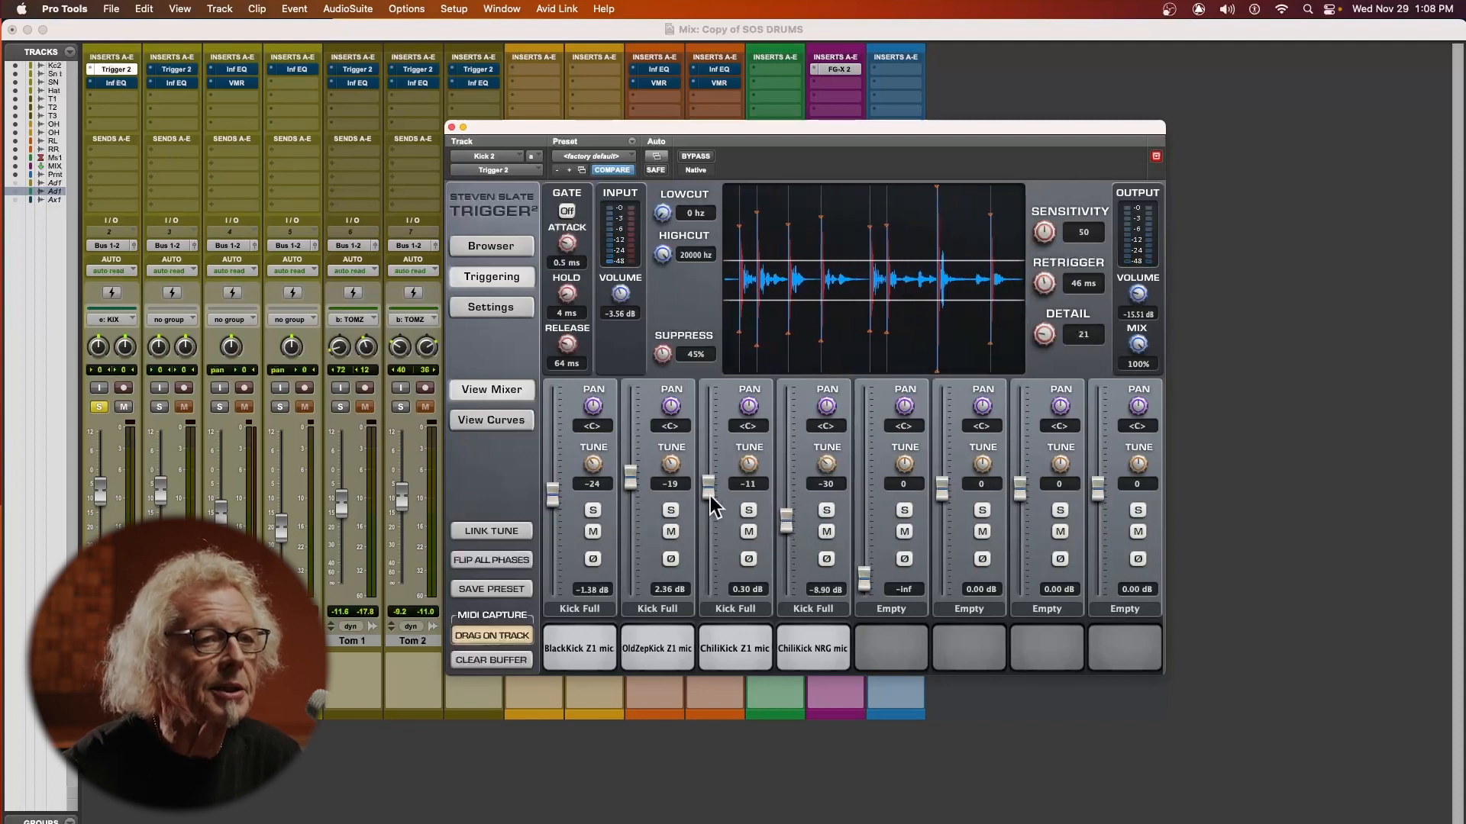
left_click_drag(708, 492, 709, 498)
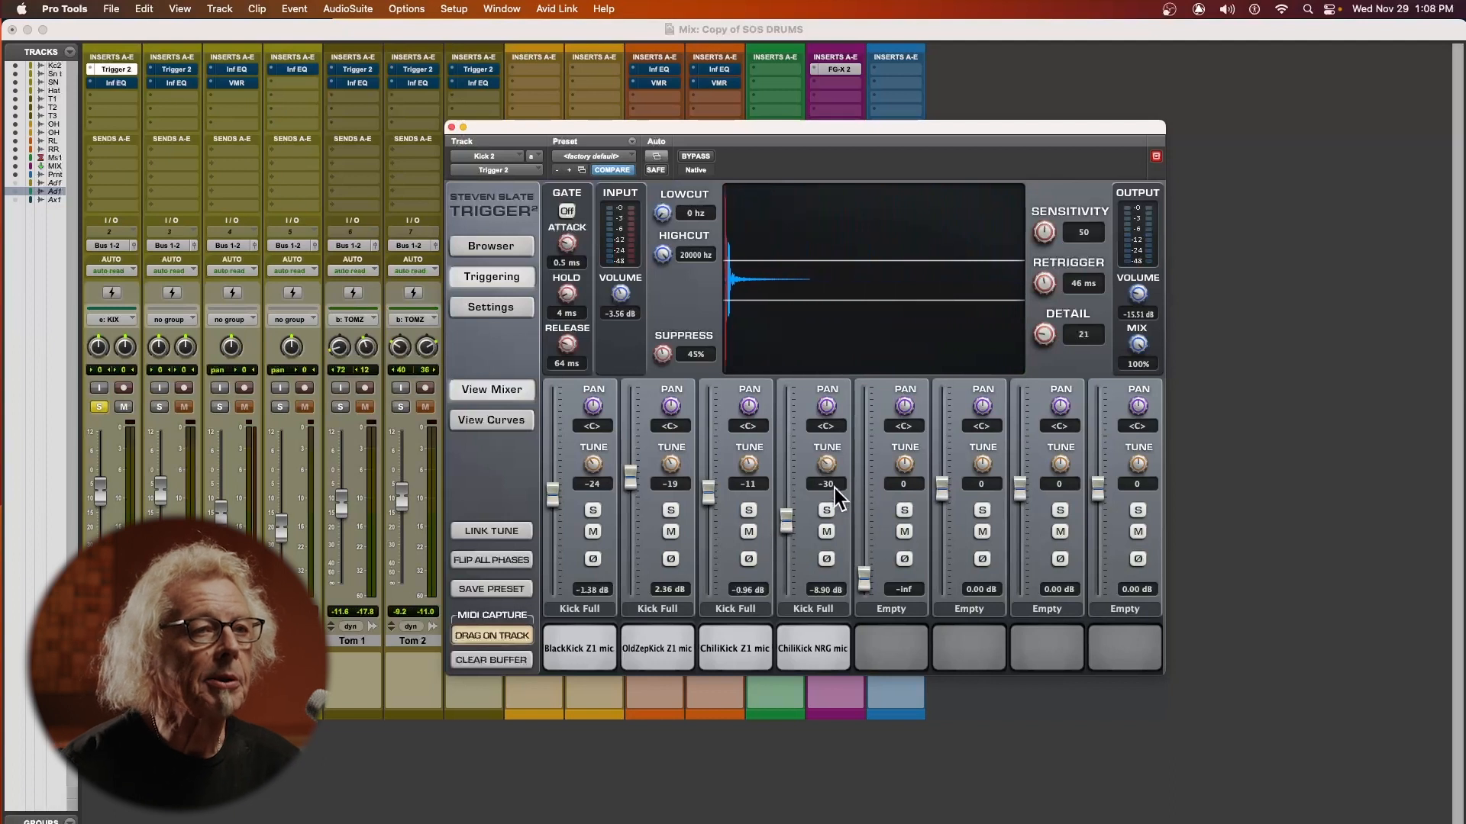
Step: Solo the snare track, start playback and lower the kick's Trigger 2 input volume to -9.24 dB
left_click(158, 407)
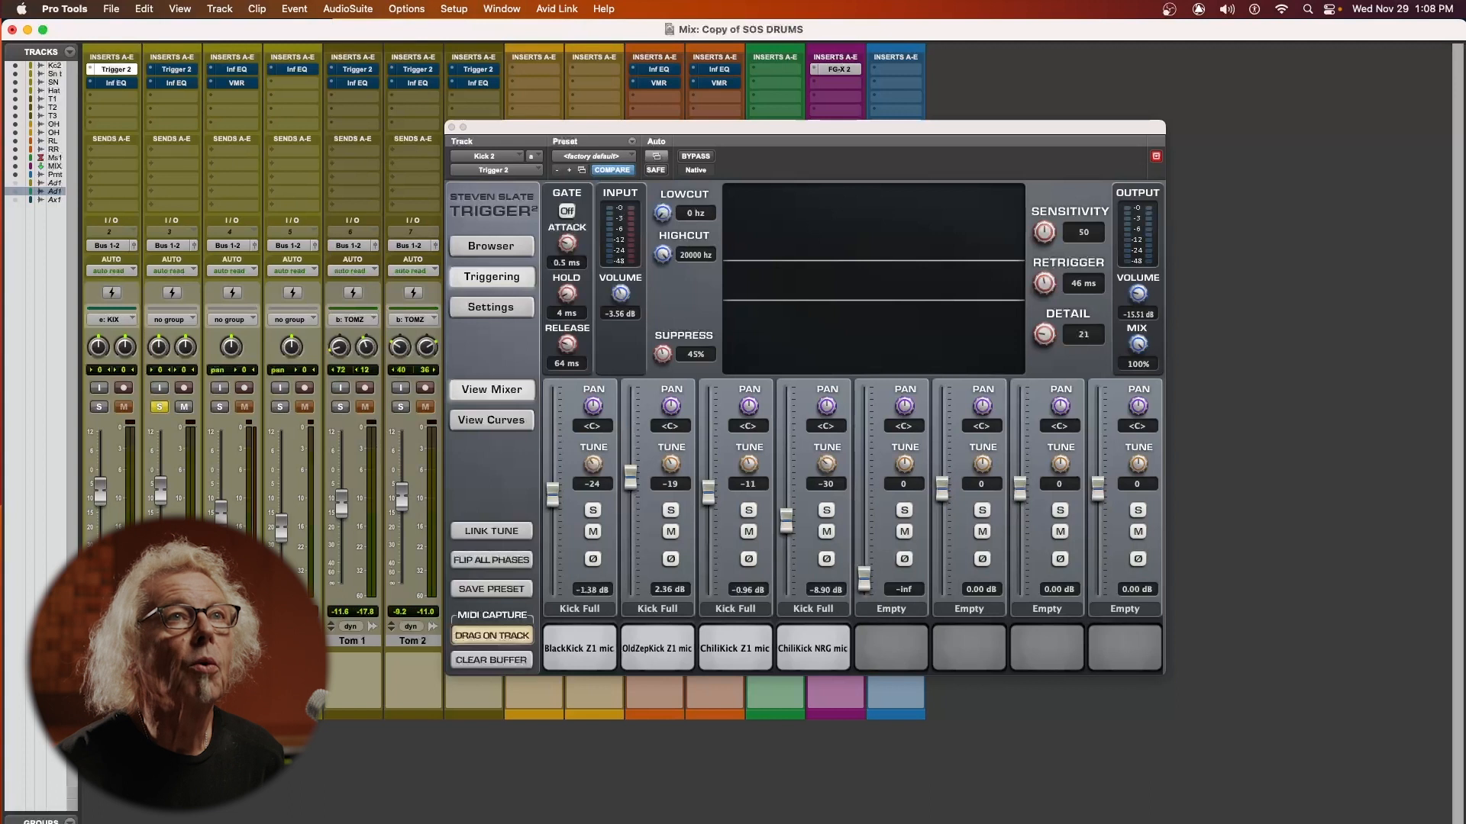
key("space")
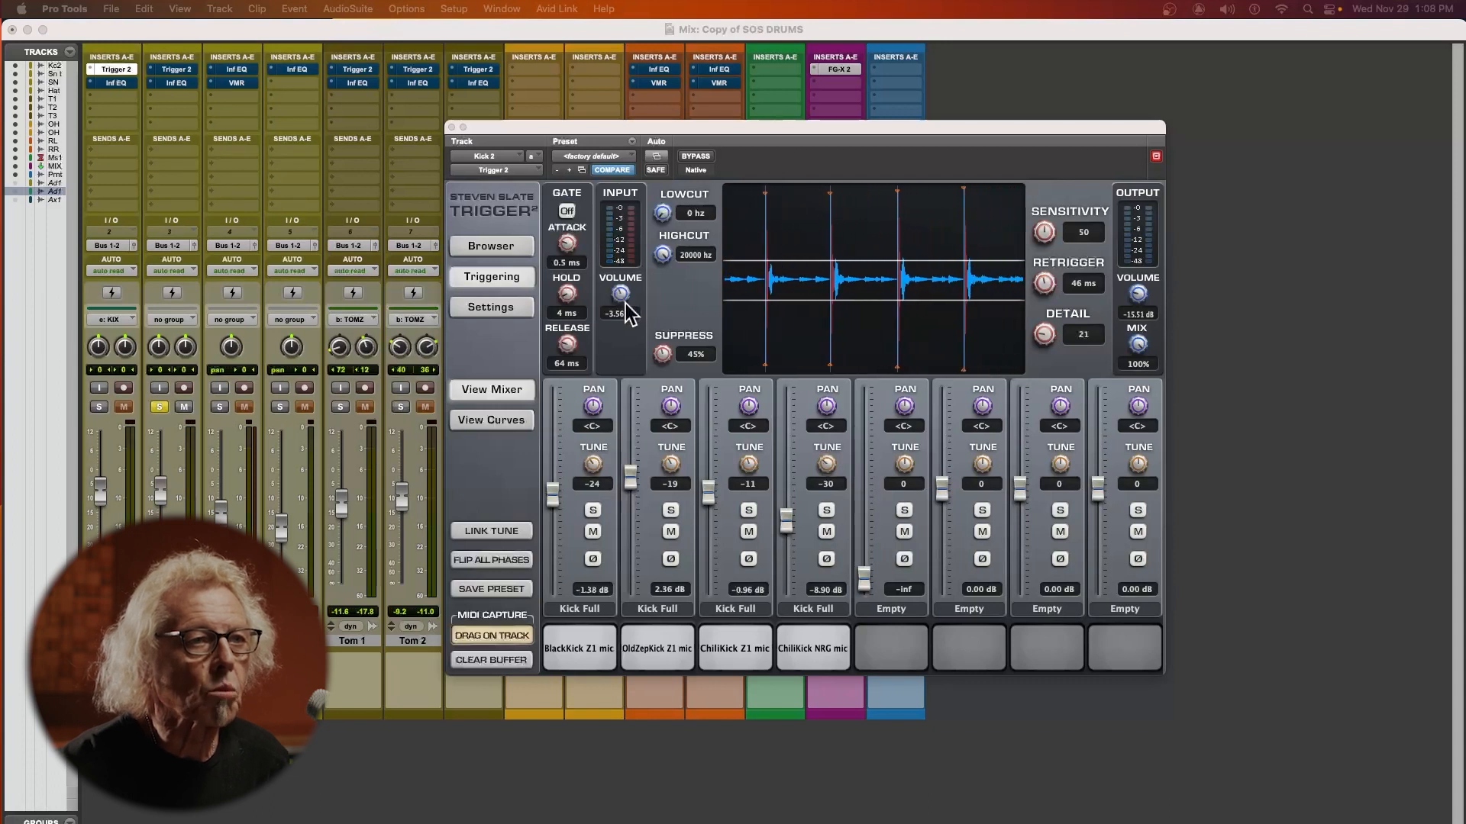
left_click_drag(623, 297, 609, 316)
left_click_drag(610, 314, 612, 312)
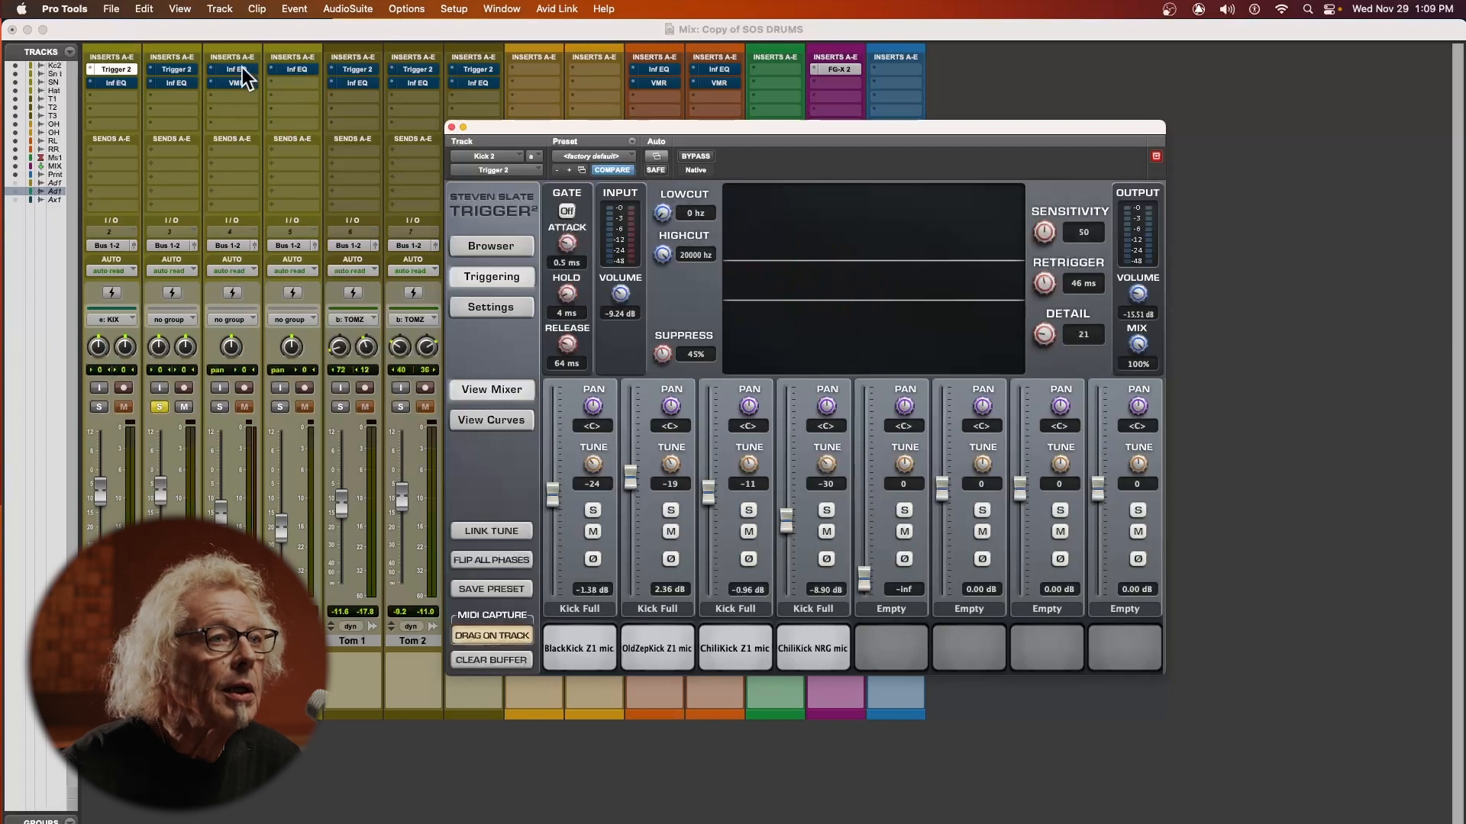
Step: Open Trigger 2 on the Sn I track and audition its loaded snare samples, including Snare 15 Z1 and Snare 15 SSDR, from the browser
left_click(181, 71)
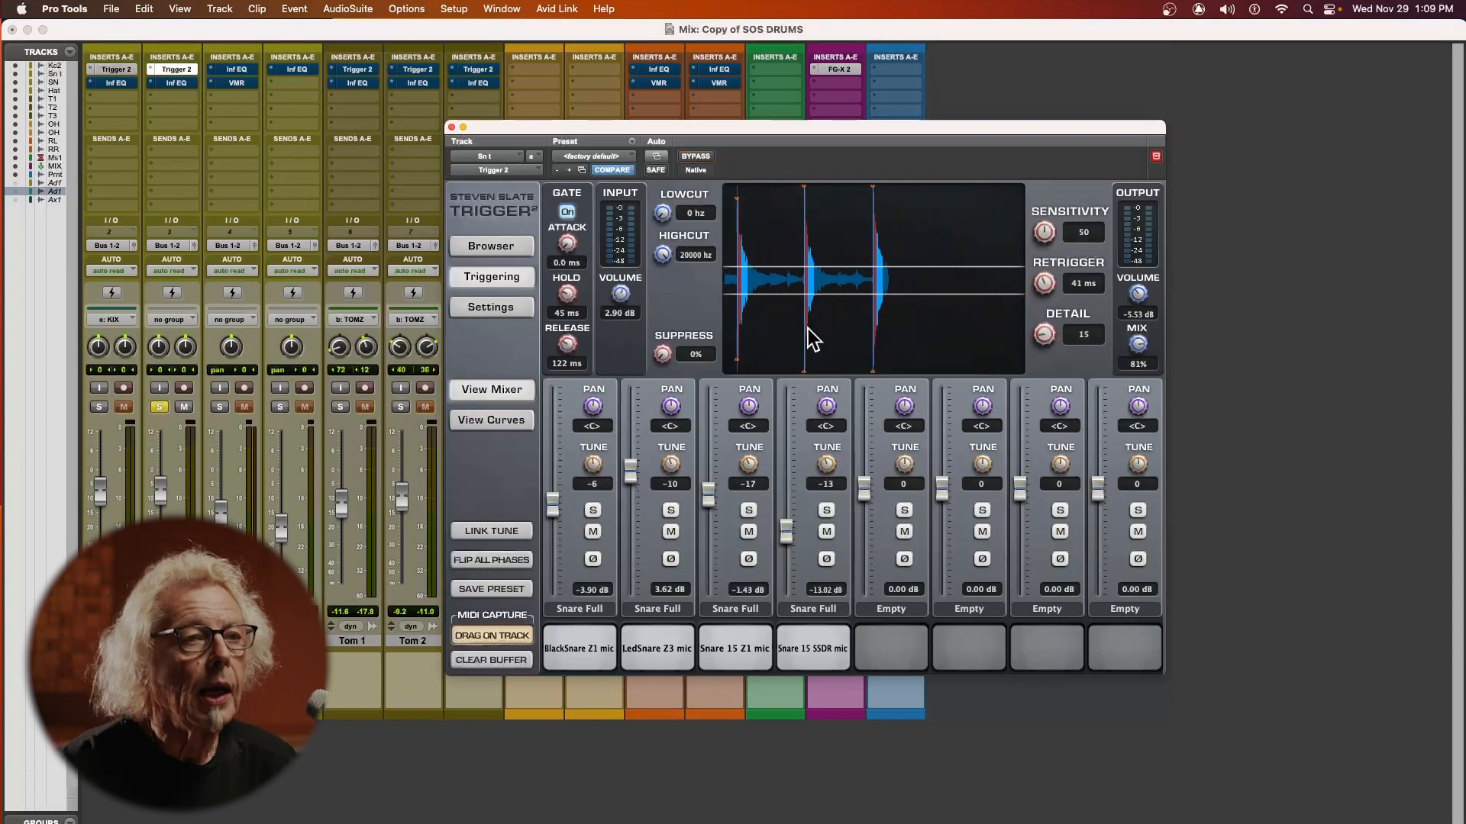
left_click(492, 246)
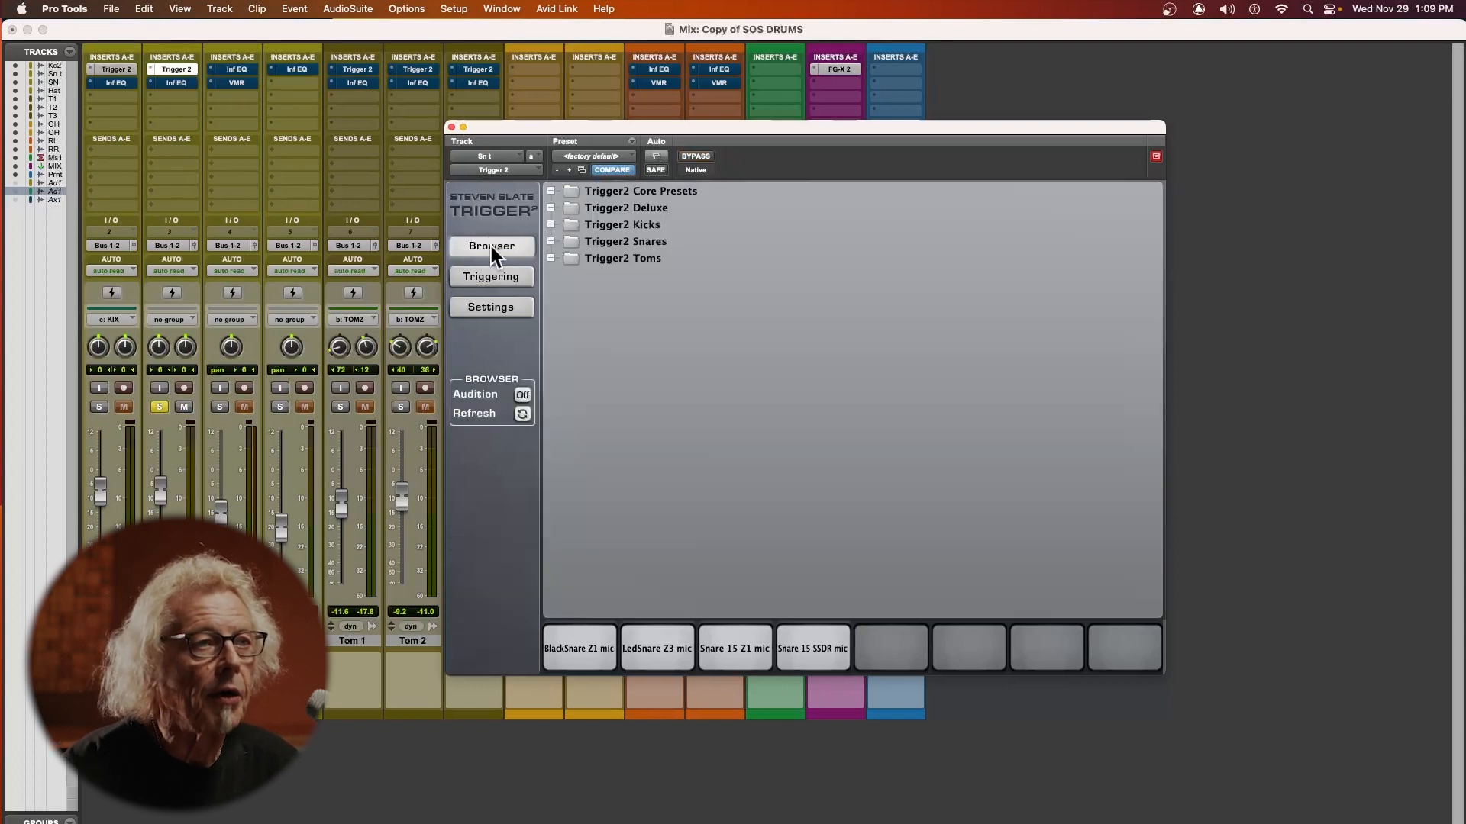
left_click(578, 651)
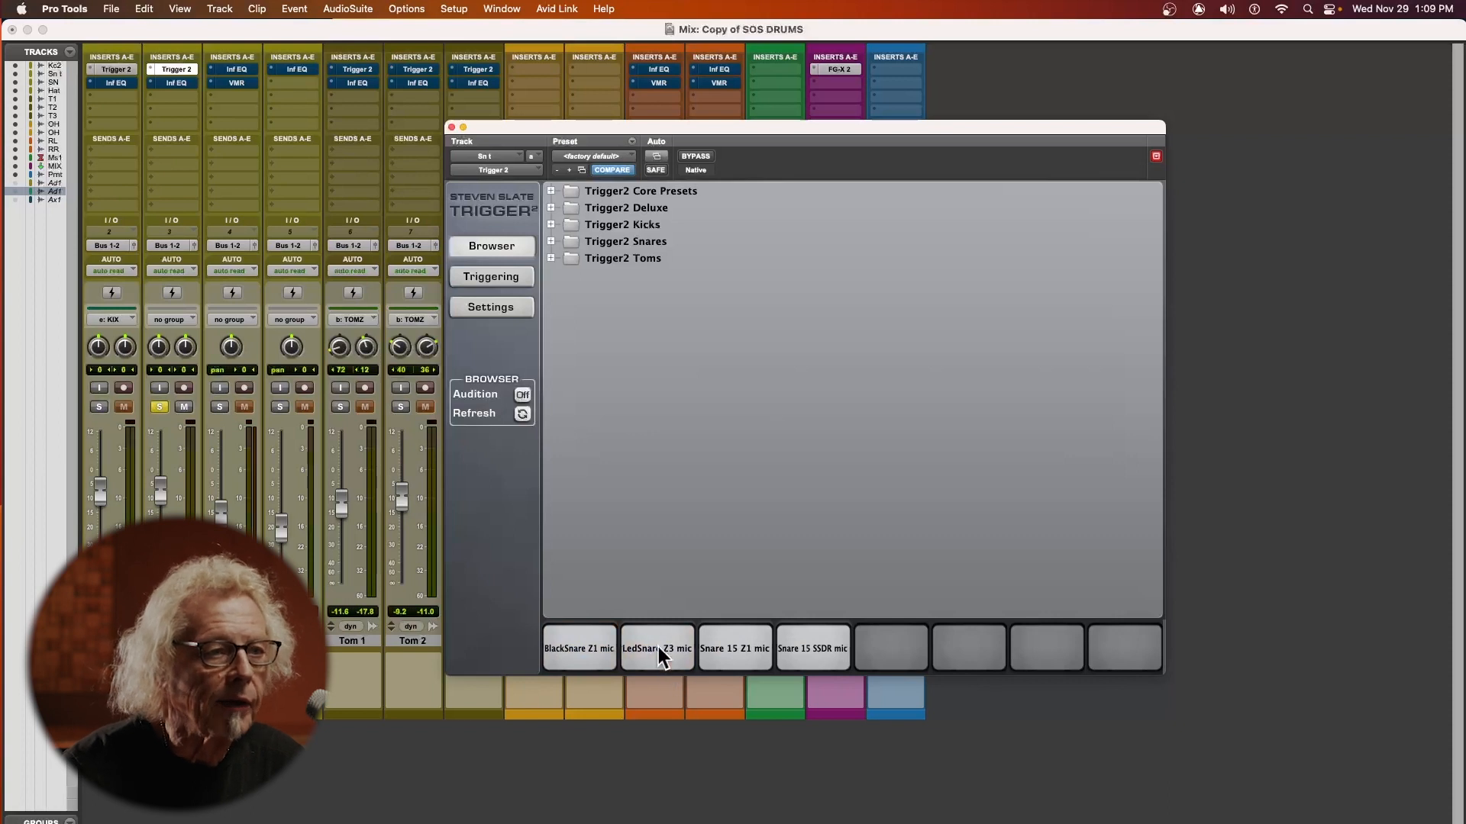
left_click(735, 647)
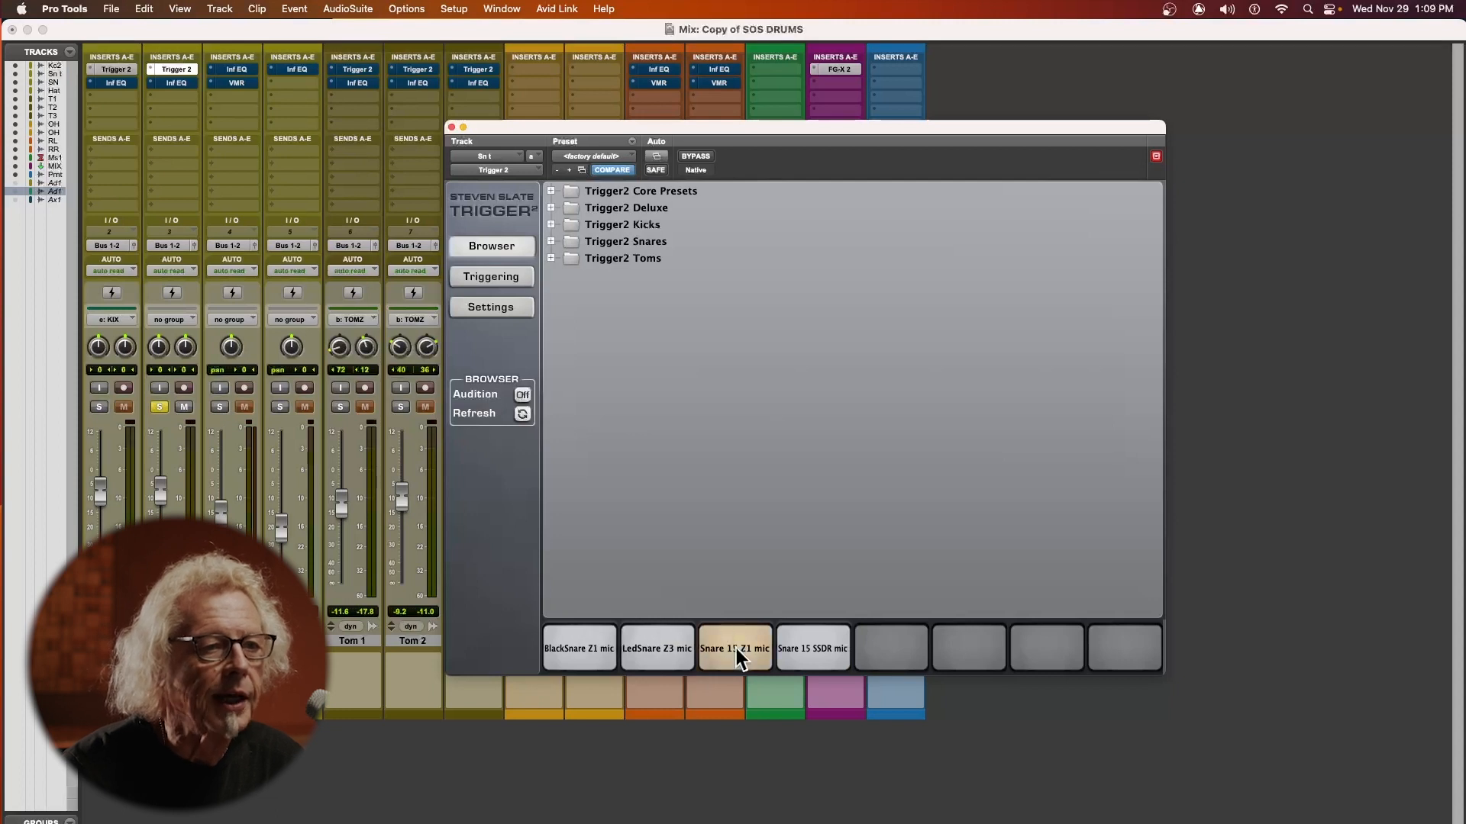
left_click(733, 647)
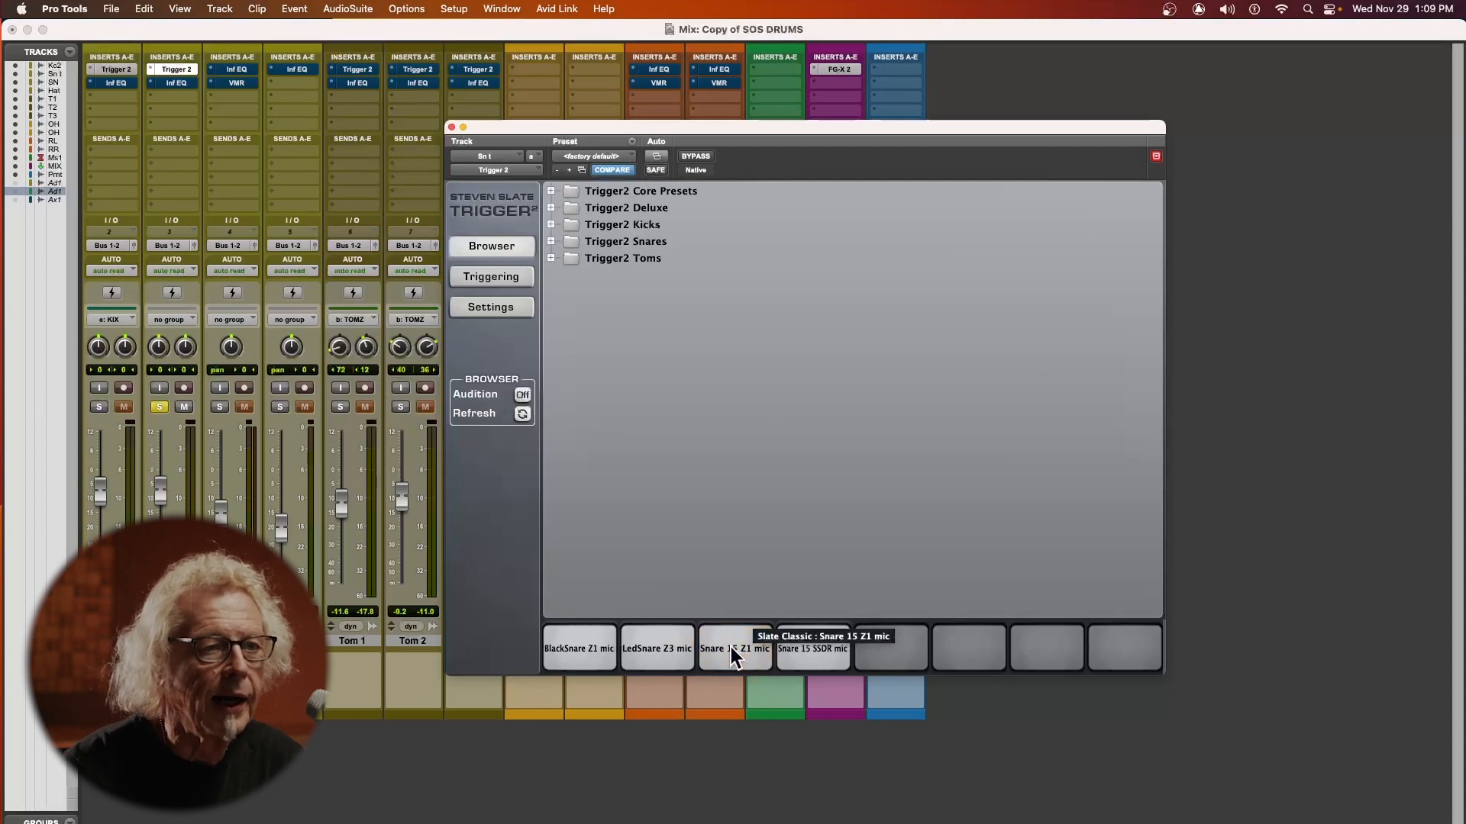
left_click(810, 648)
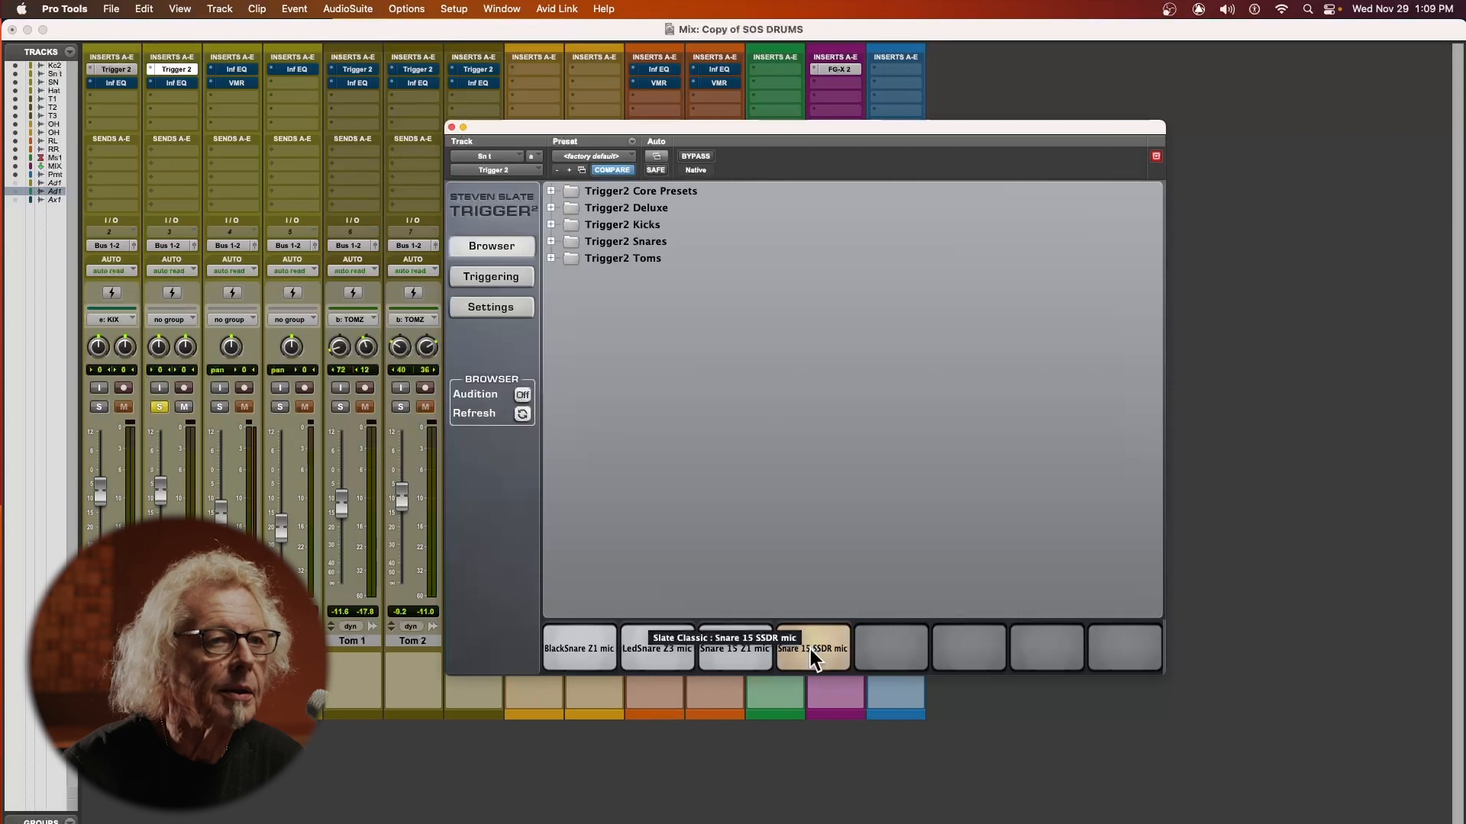
Step: Audition the loaded LedSnare Z3 and Snare 15 SSDR samples in the triggering view and set the snare's input volume to -1.71 dB
left_click(485, 280)
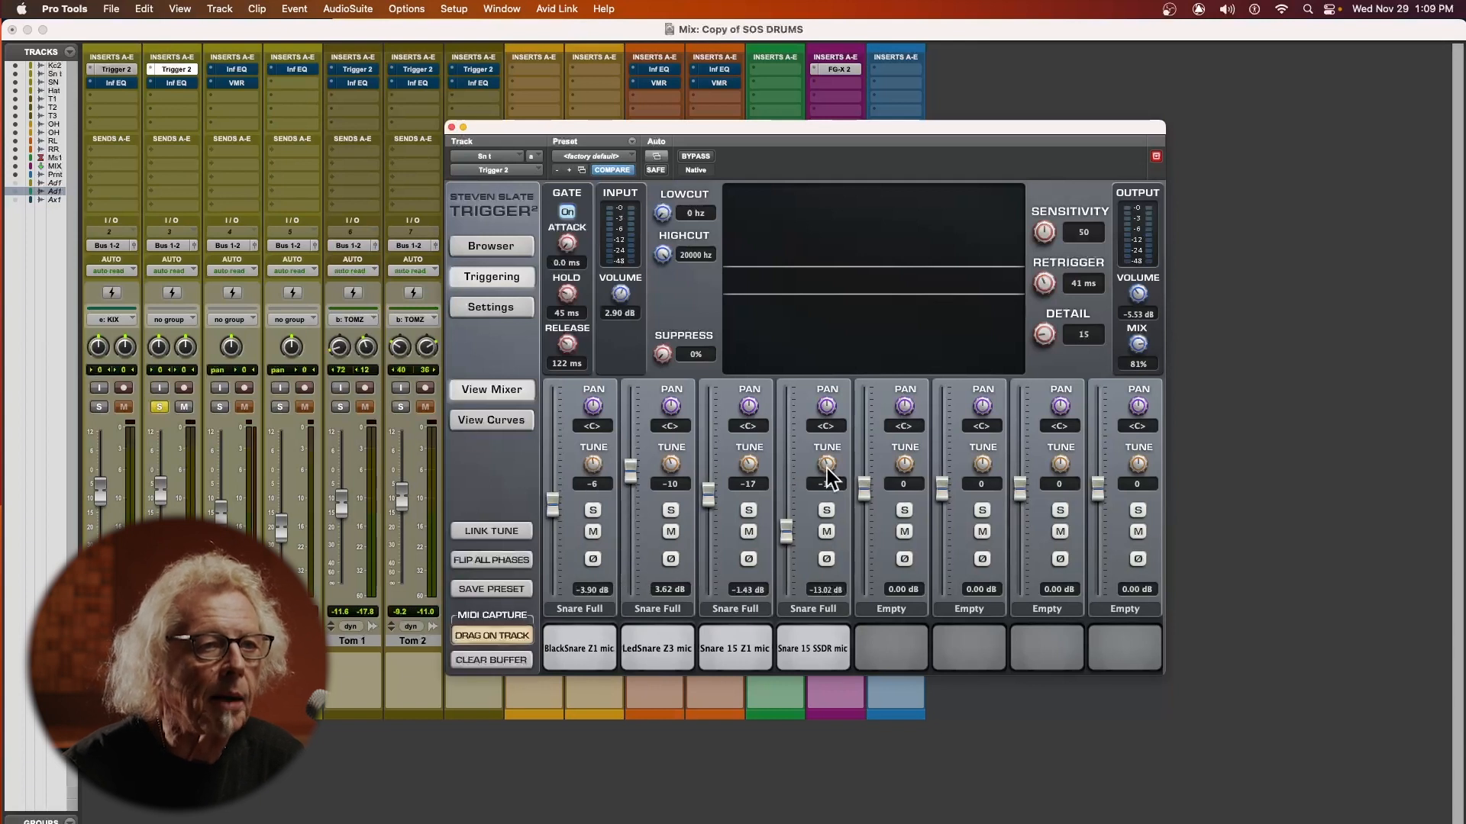
left_click(648, 651)
left_click(808, 646)
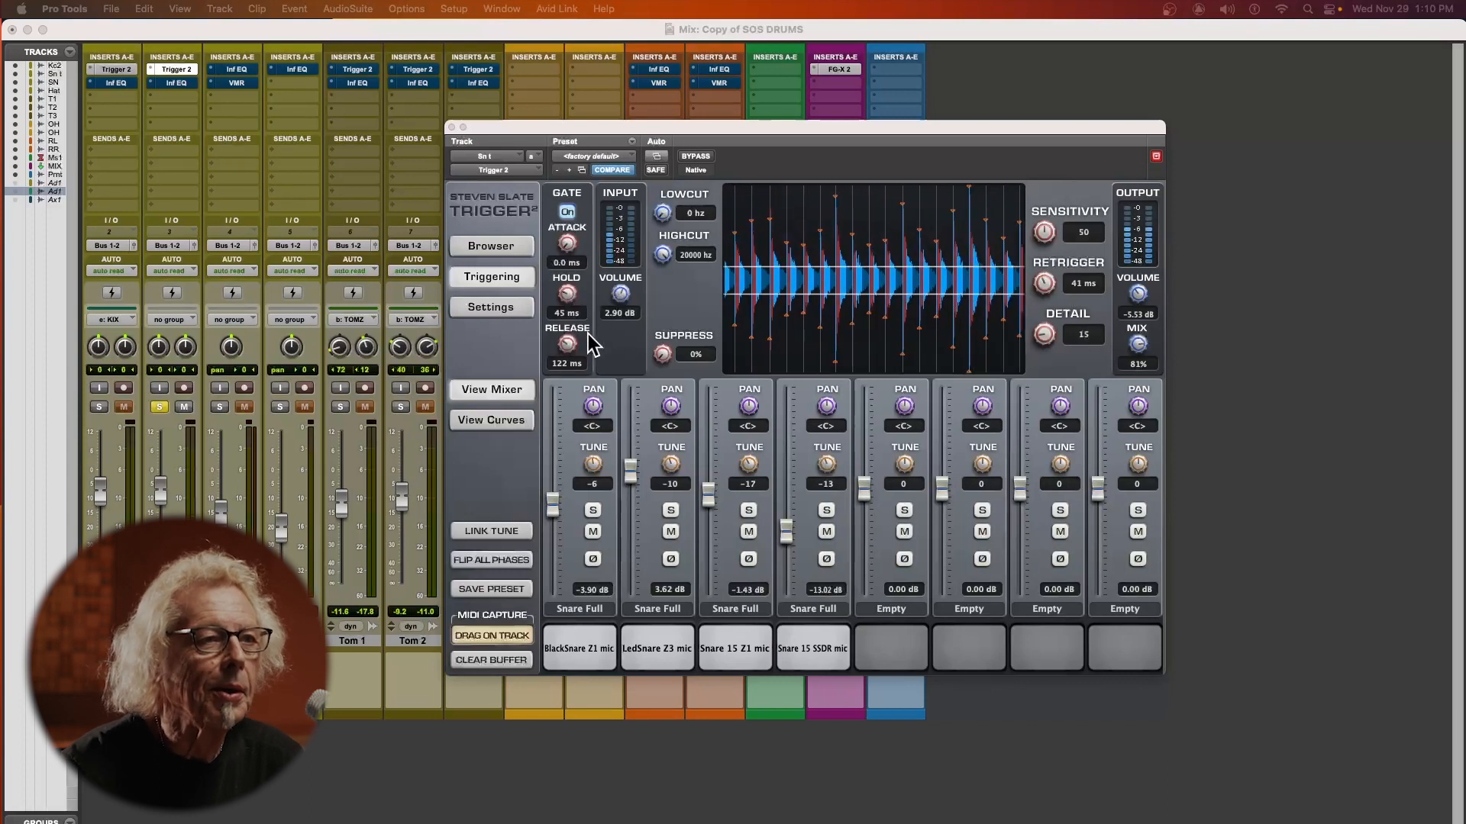
left_click_drag(611, 294, 612, 306)
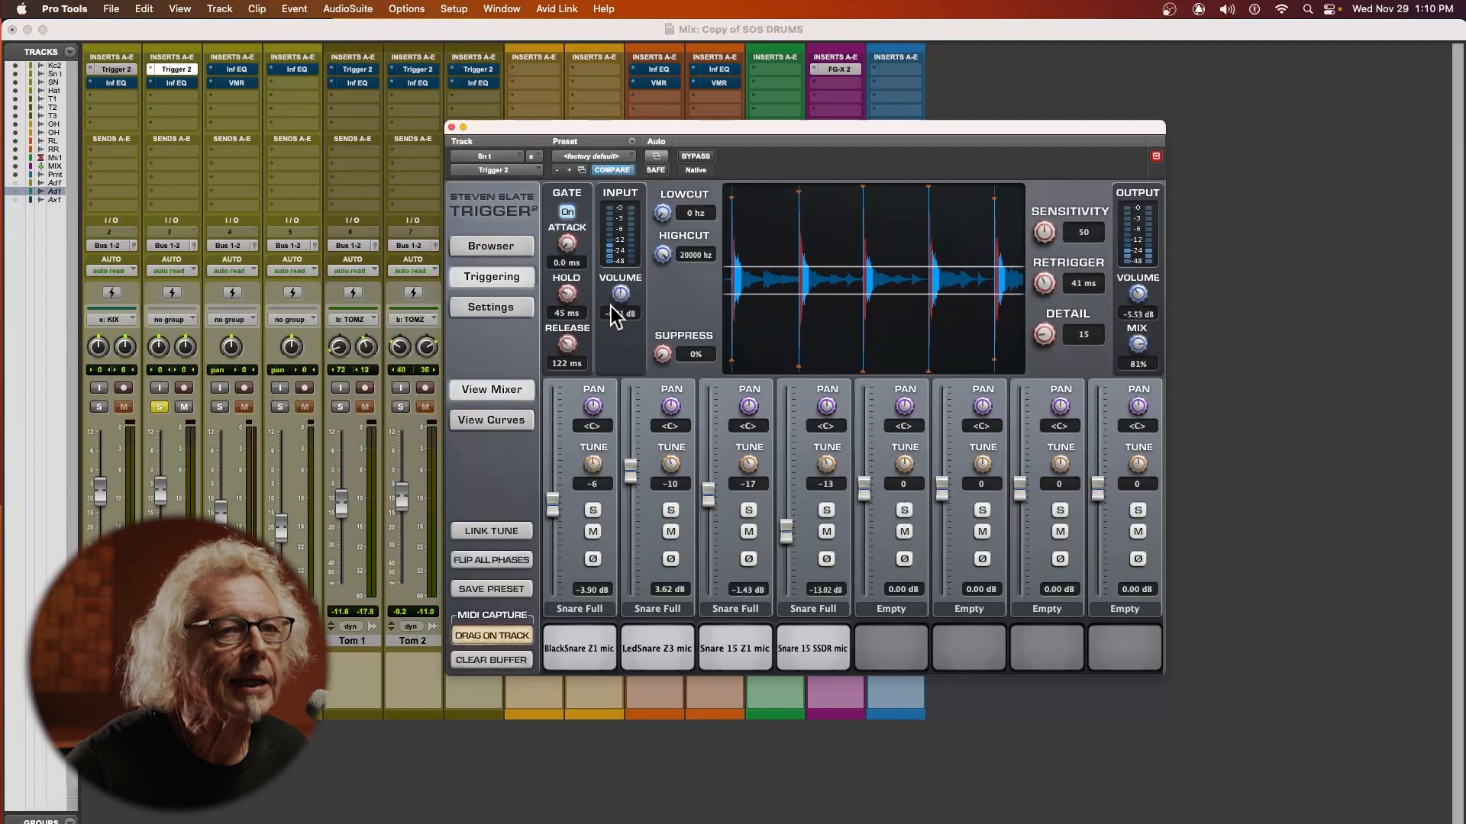
left_click_drag(611, 303, 603, 314)
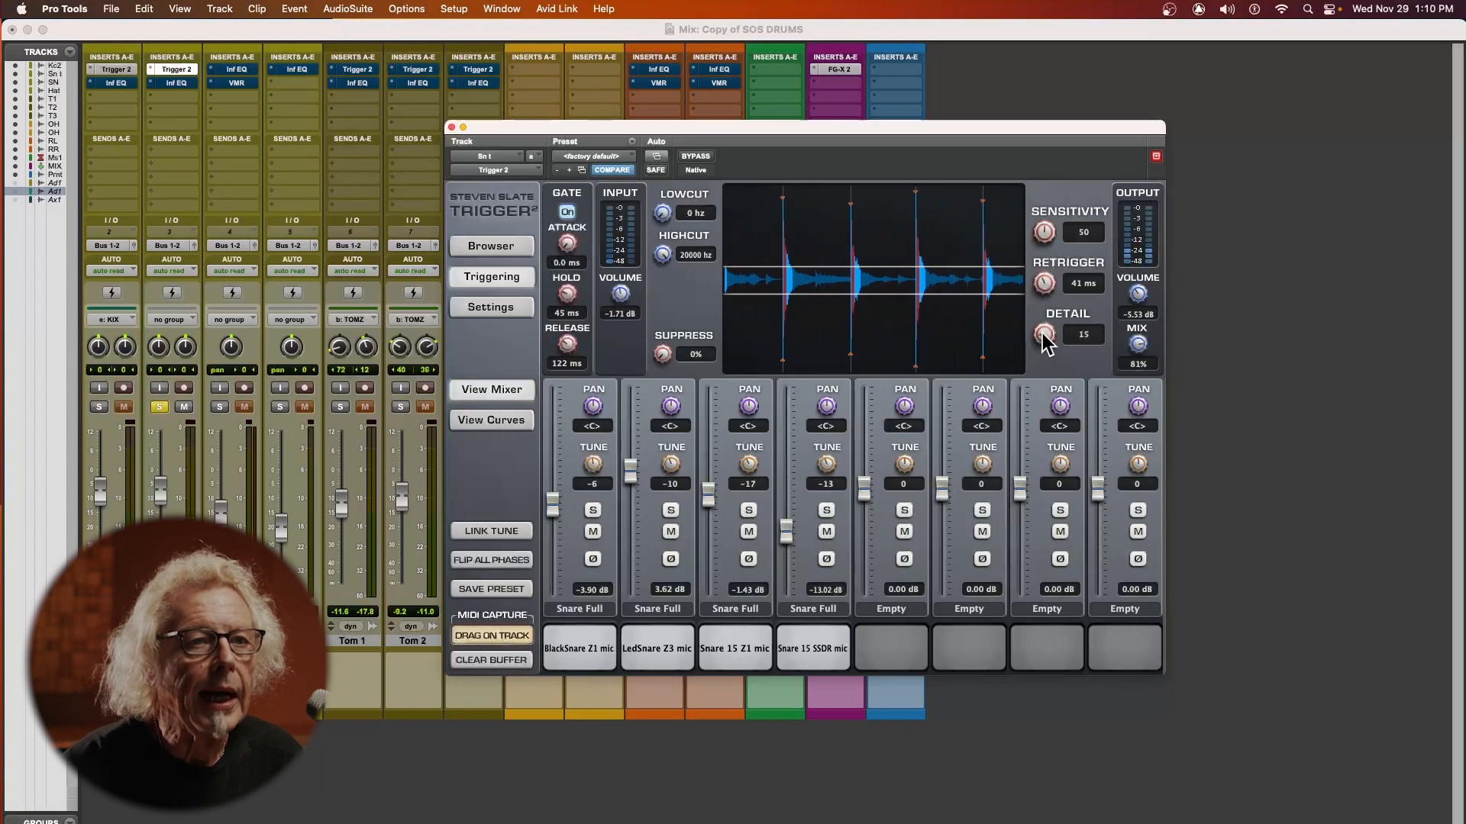
Step: Raise the snare's Detail to 30, play the snare roll near 58:20 on Sn t, and set Detail to 15 during playback
mouse_move(1043, 336)
left_mouse_down()
mouse_move(1039, 295)
mouse_move(1036, 308)
left_mouse_up()
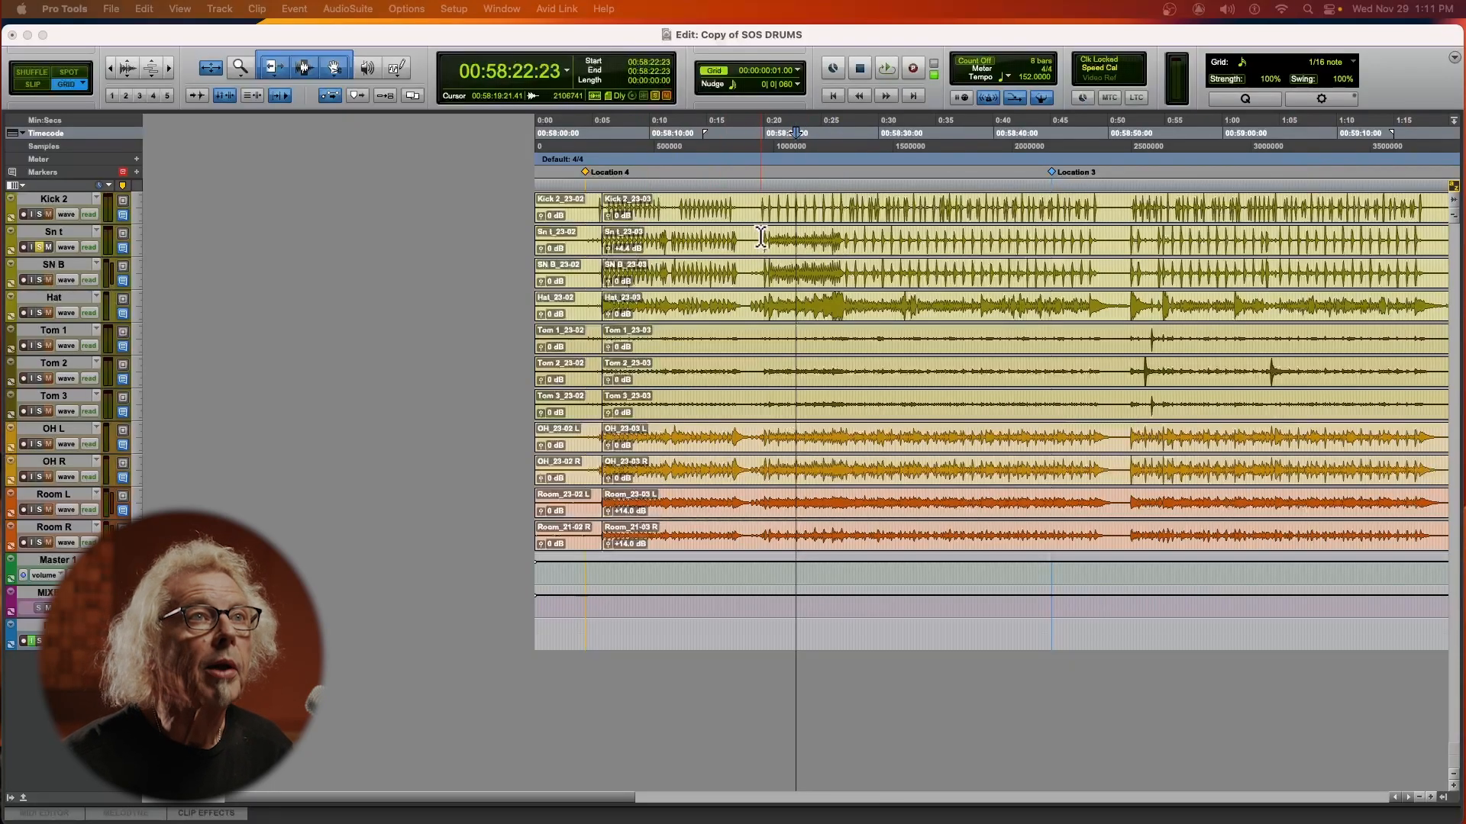
left_click_drag(762, 236, 845, 252)
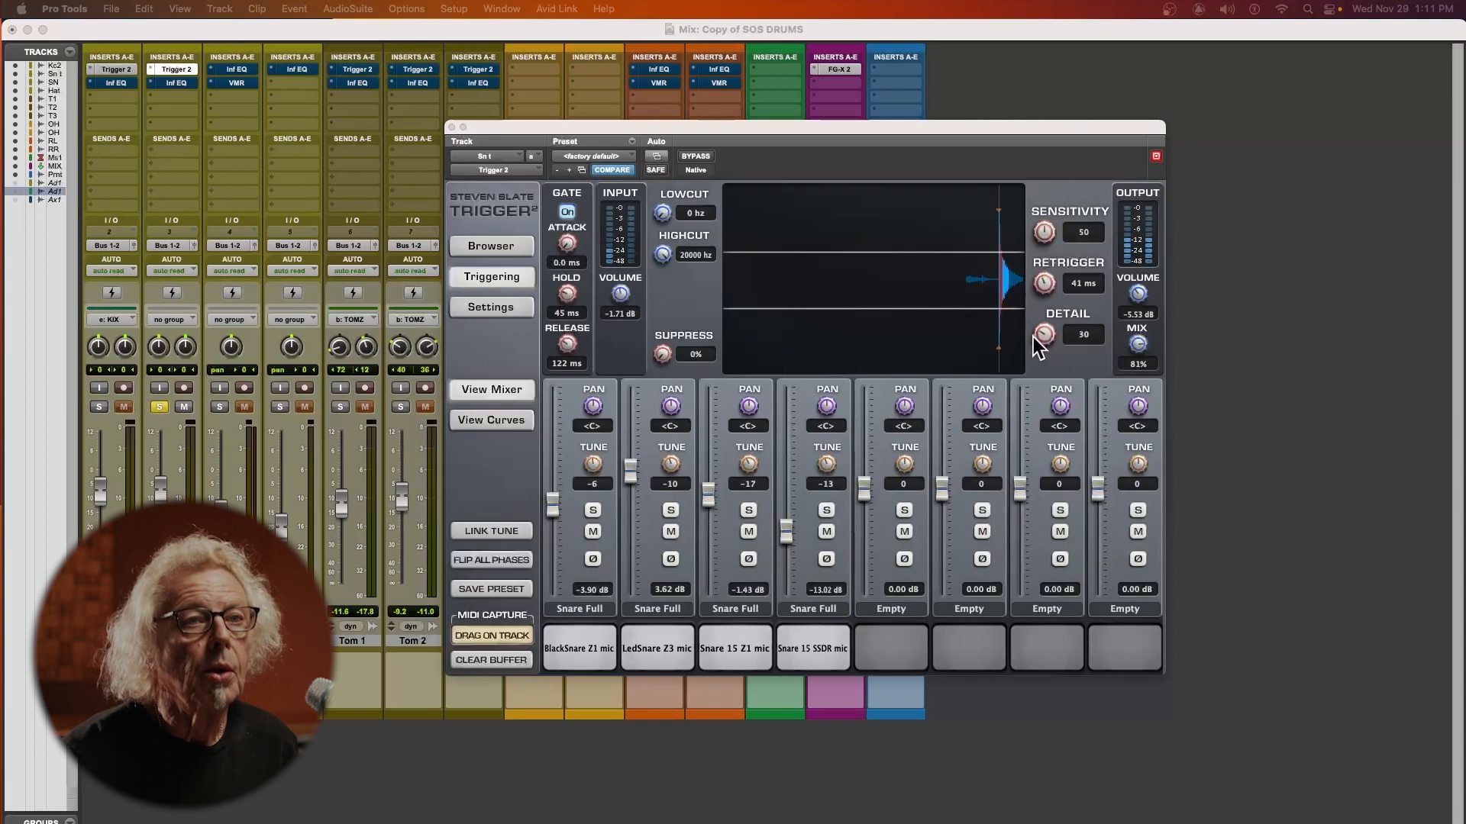
left_click(1039, 332)
left_click_drag(1039, 330, 1040, 358)
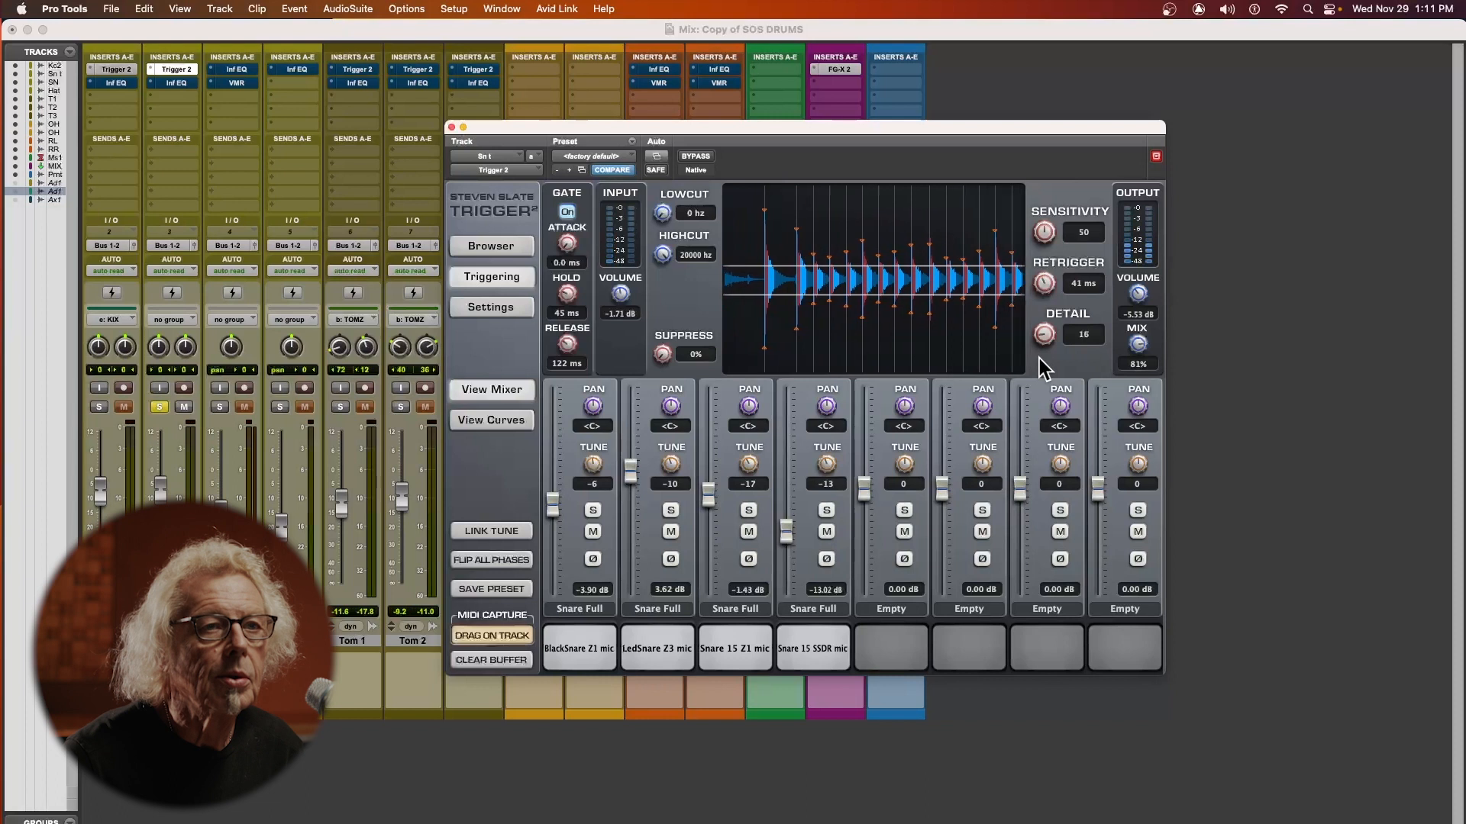
left_click_drag(1040, 358, 1040, 358)
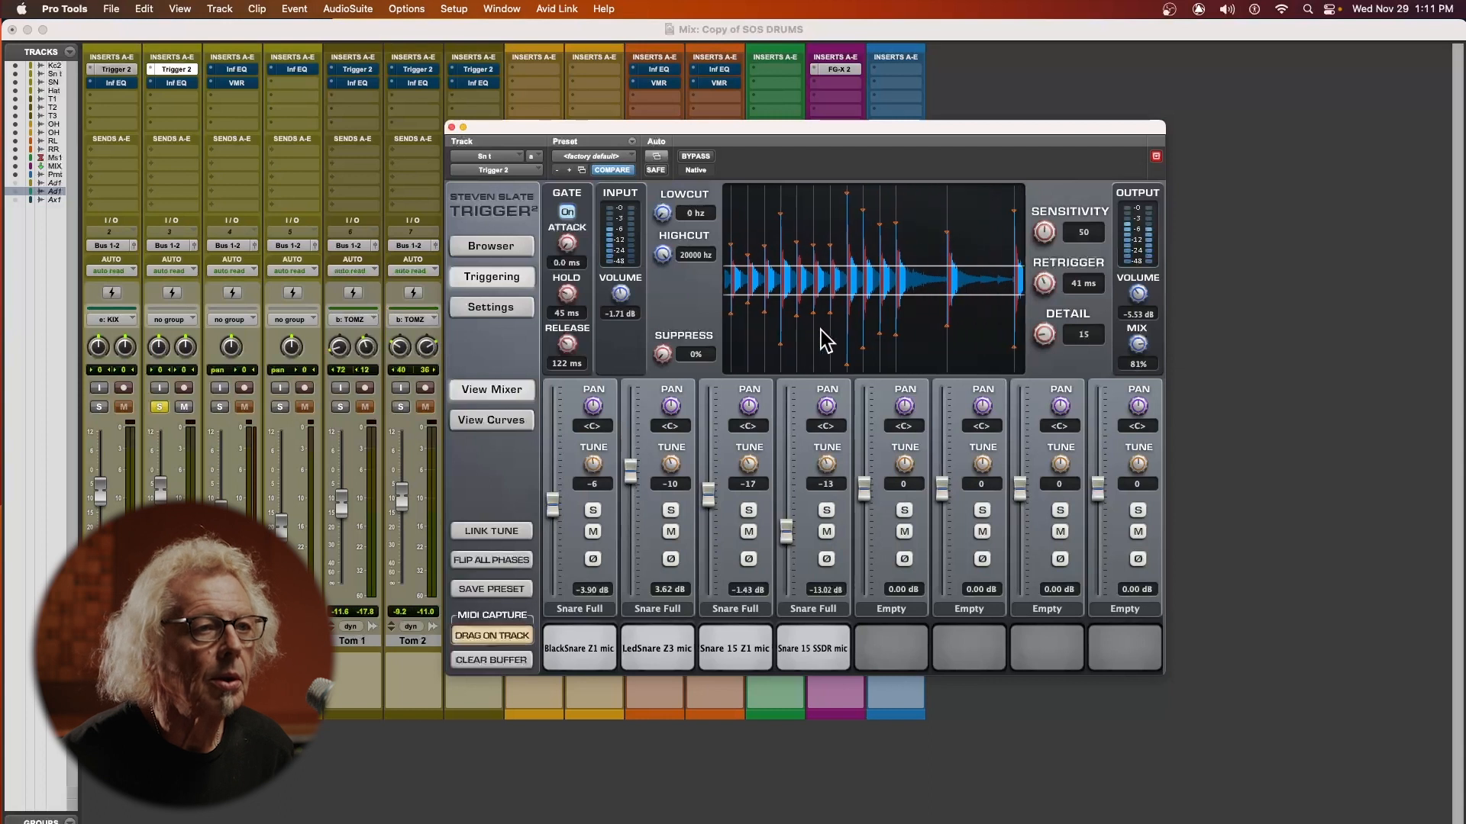
Step: Show the envelope and dynamics curves of the snare samples and close the snare's Trigger 2 window
left_click(502, 421)
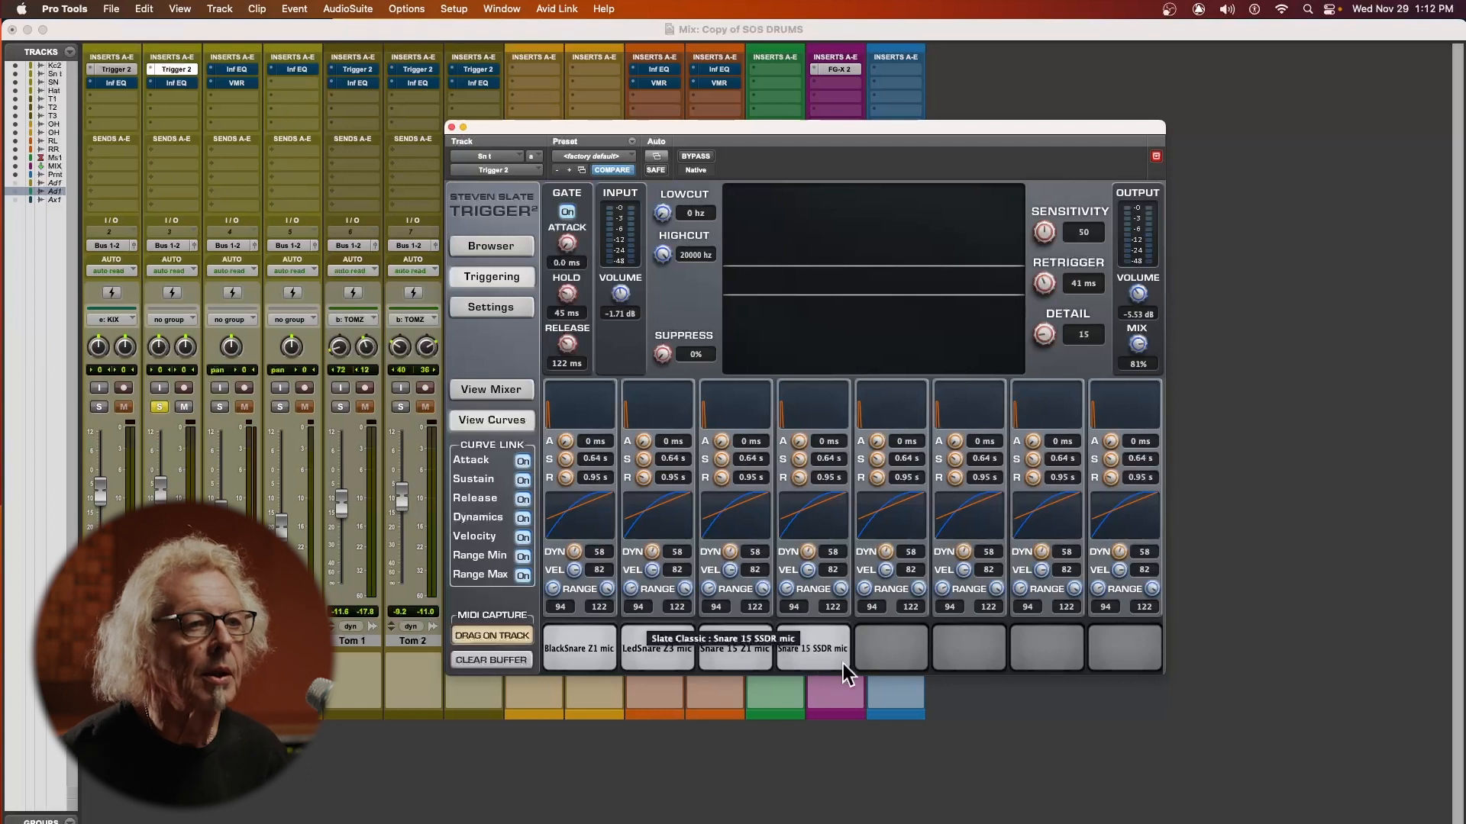
left_click(451, 126)
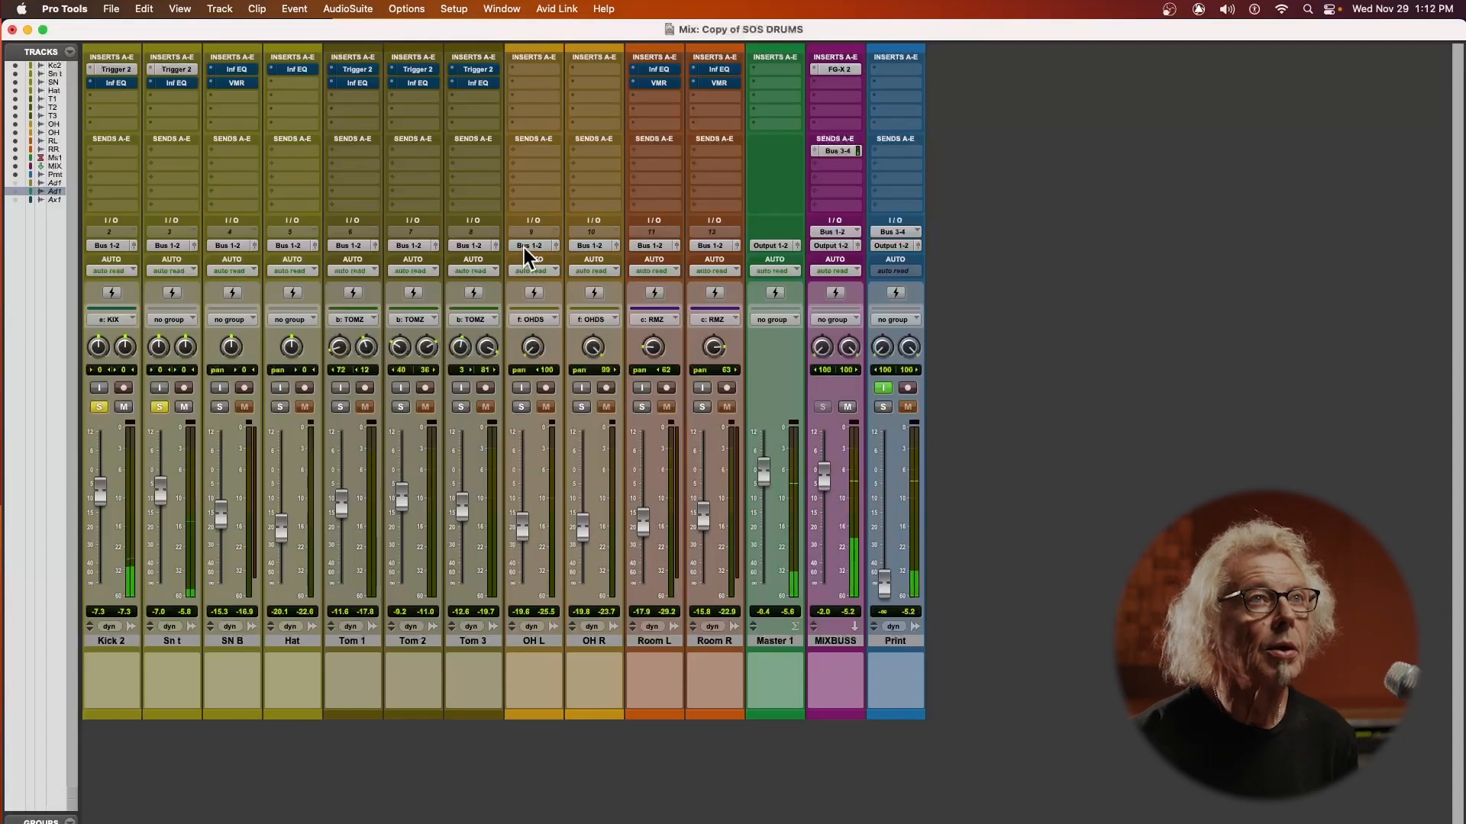
Step: Solo SN B alongside Sn t with Kick 2 unsoloed, and clear the snare solos
left_click(219, 407)
left_click(100, 407)
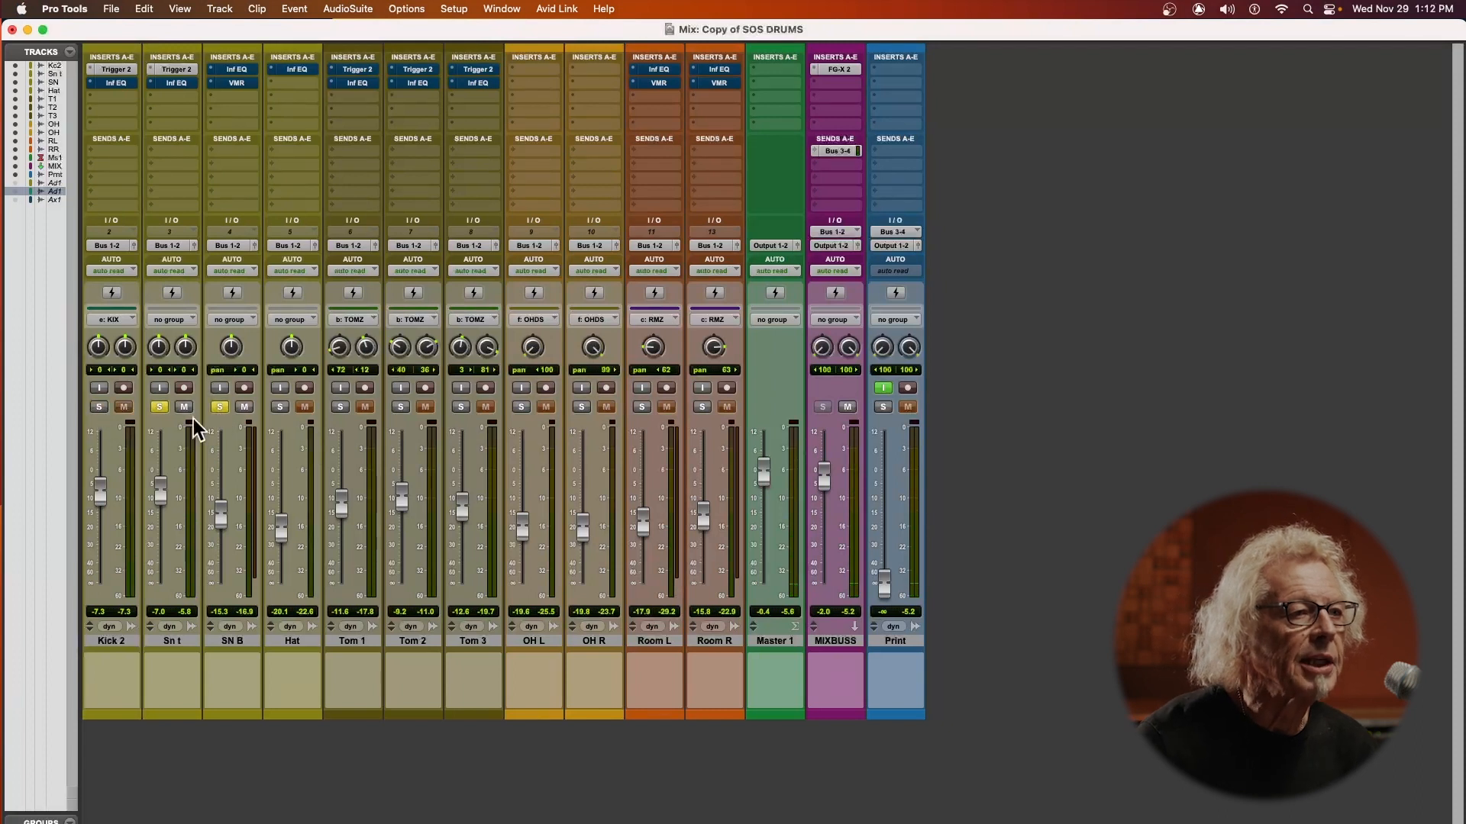
left_click(222, 407)
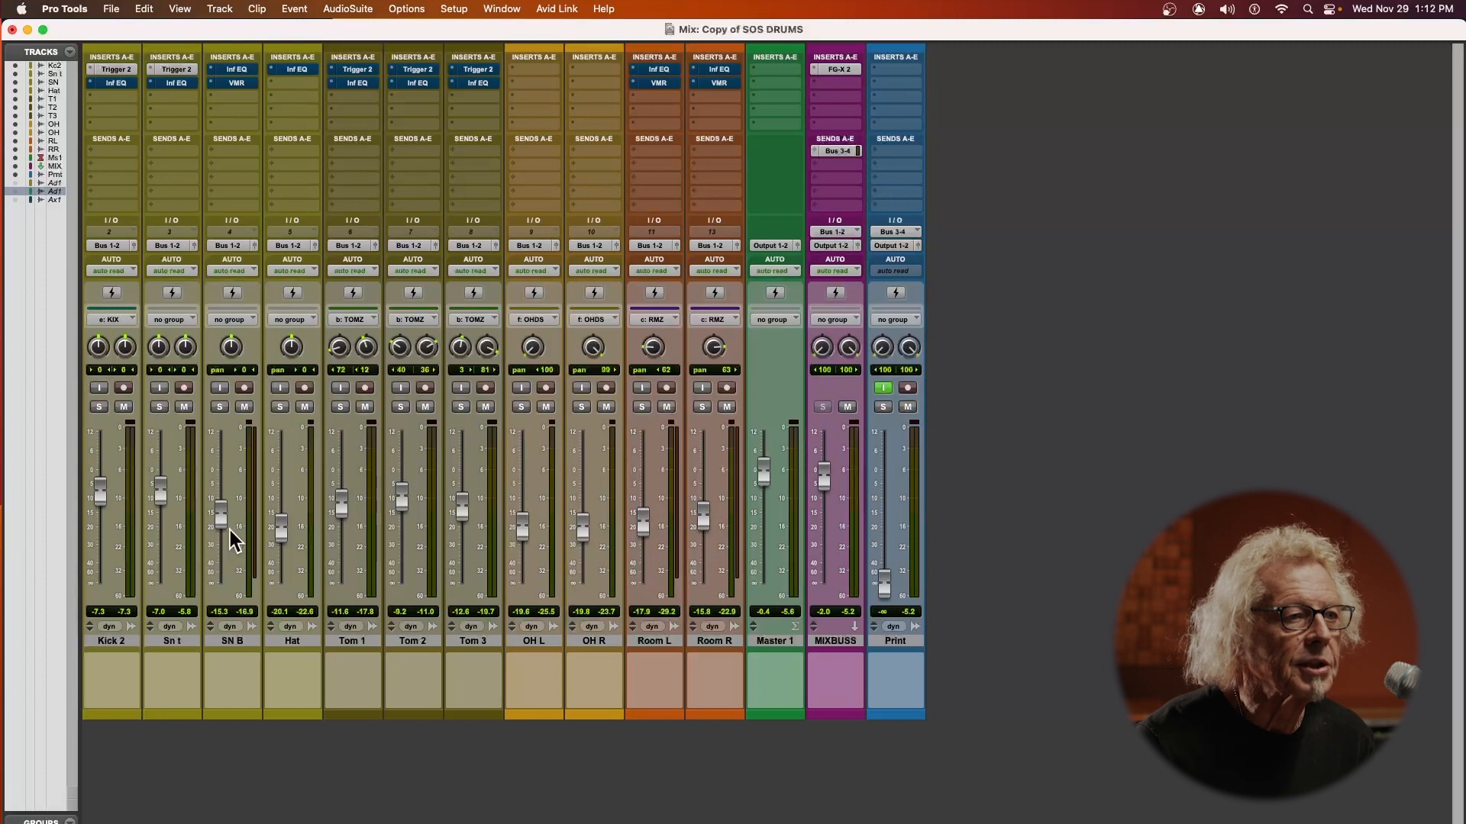
Step: Set the SN B fader to -14.7 dB and activate the track's bypassed Infinity EQ
left_click_drag(223, 527, 222, 522)
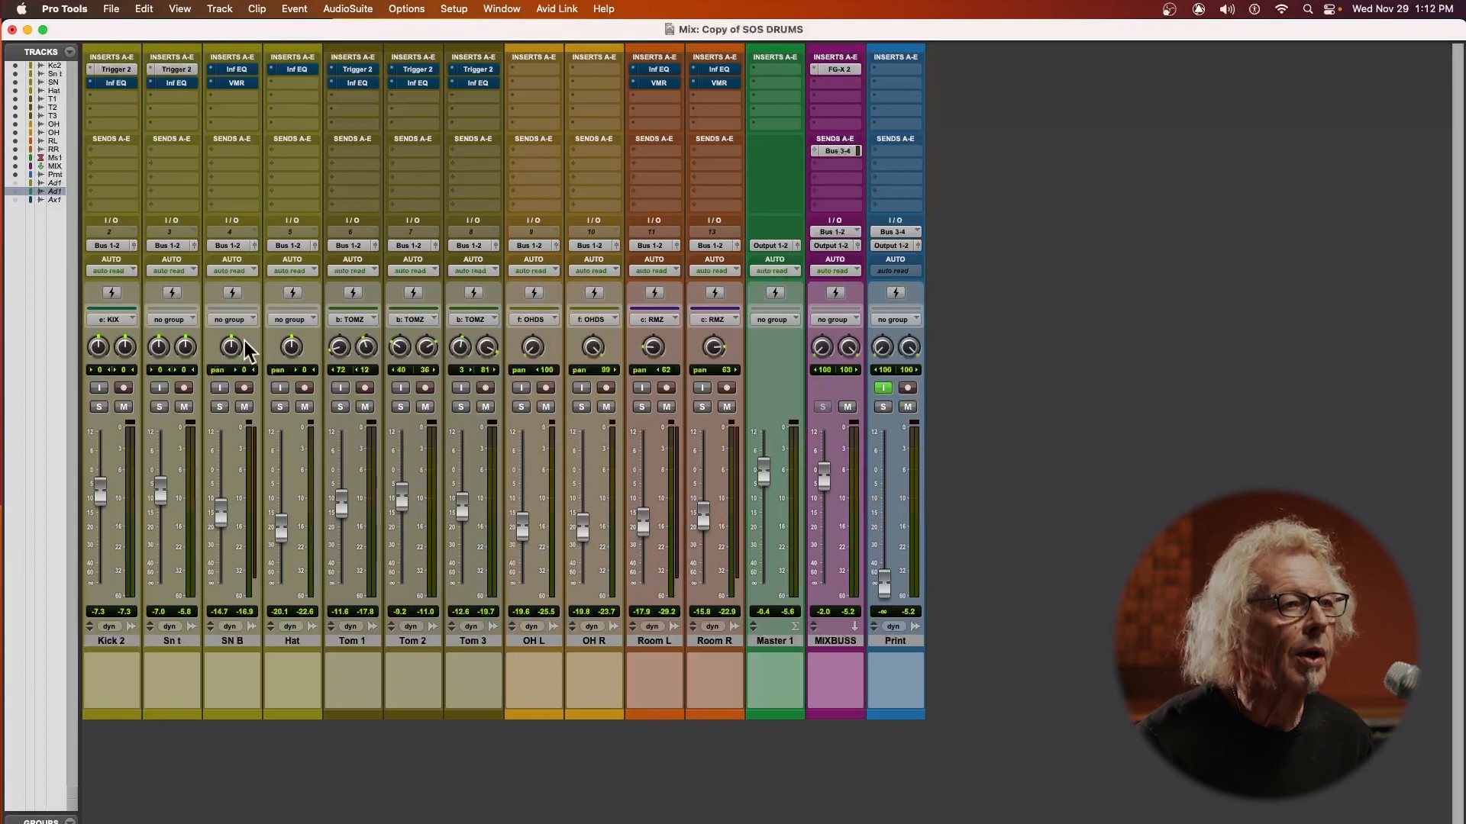
left_click(236, 69)
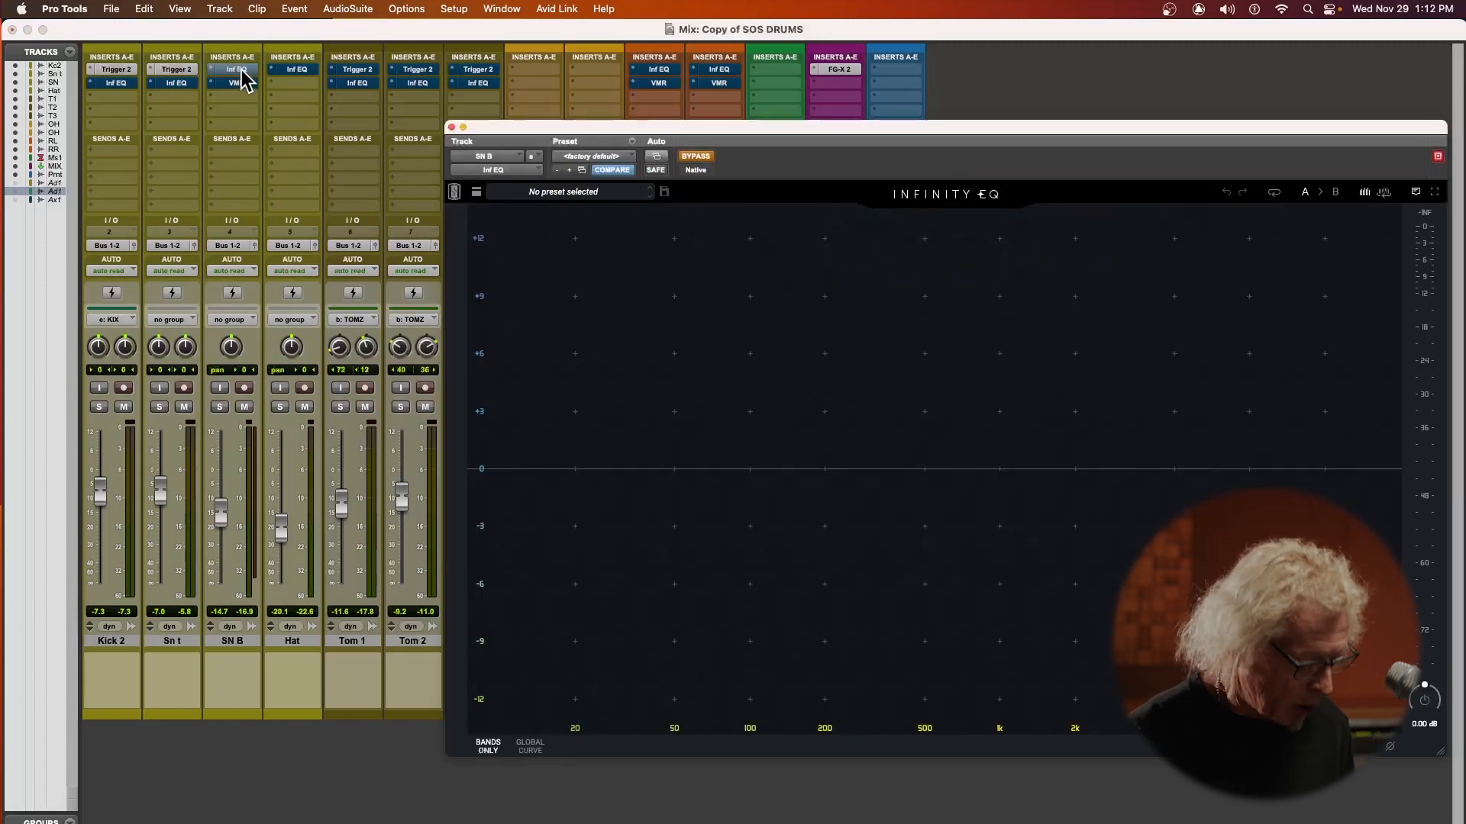
left_click(452, 127)
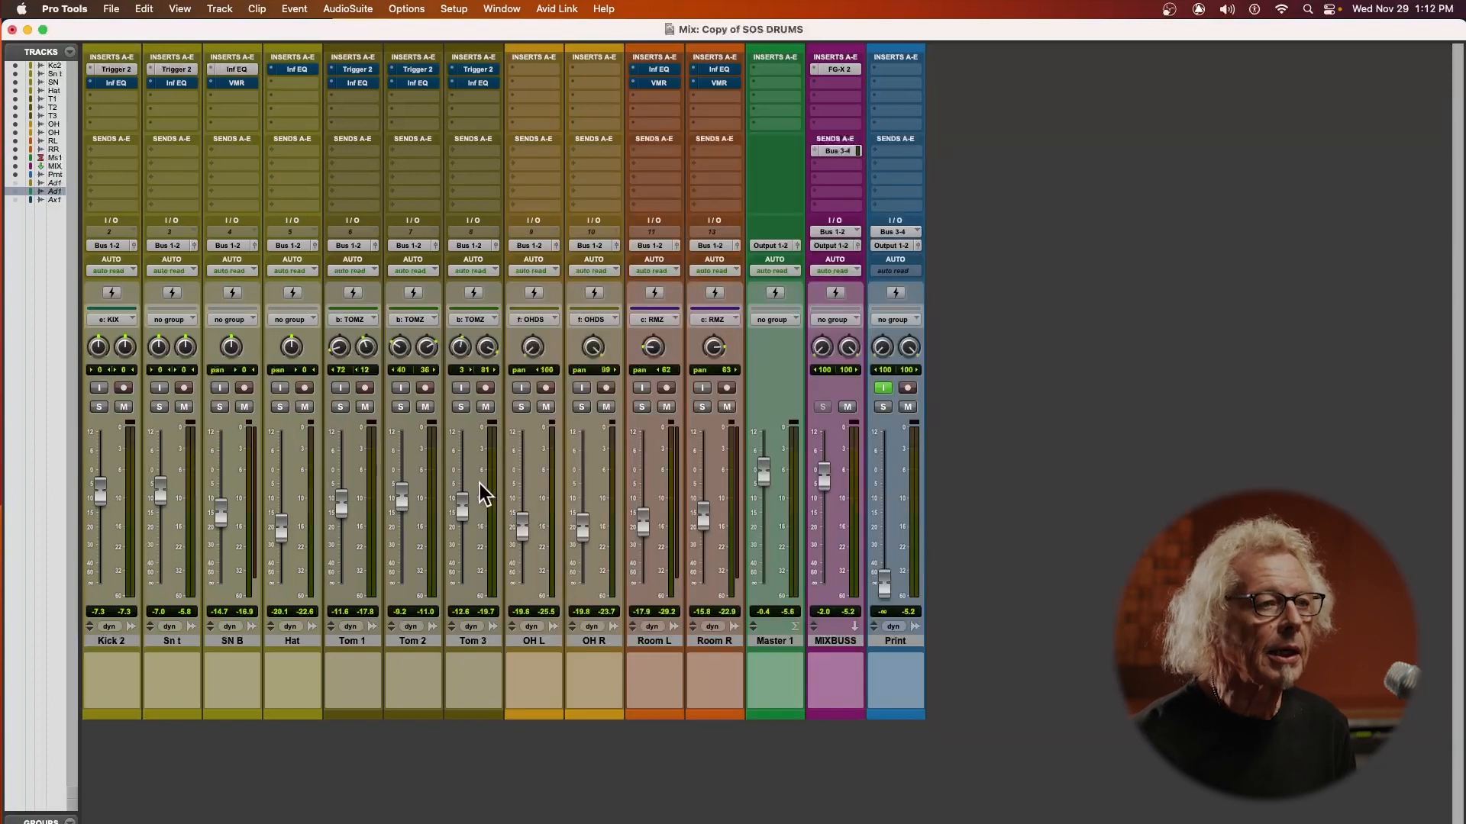
Step: Play the full drum mix and set the track faders to -5.4 dB for Kick 2 and -8.4 dB for Sn t
key("super+equal")
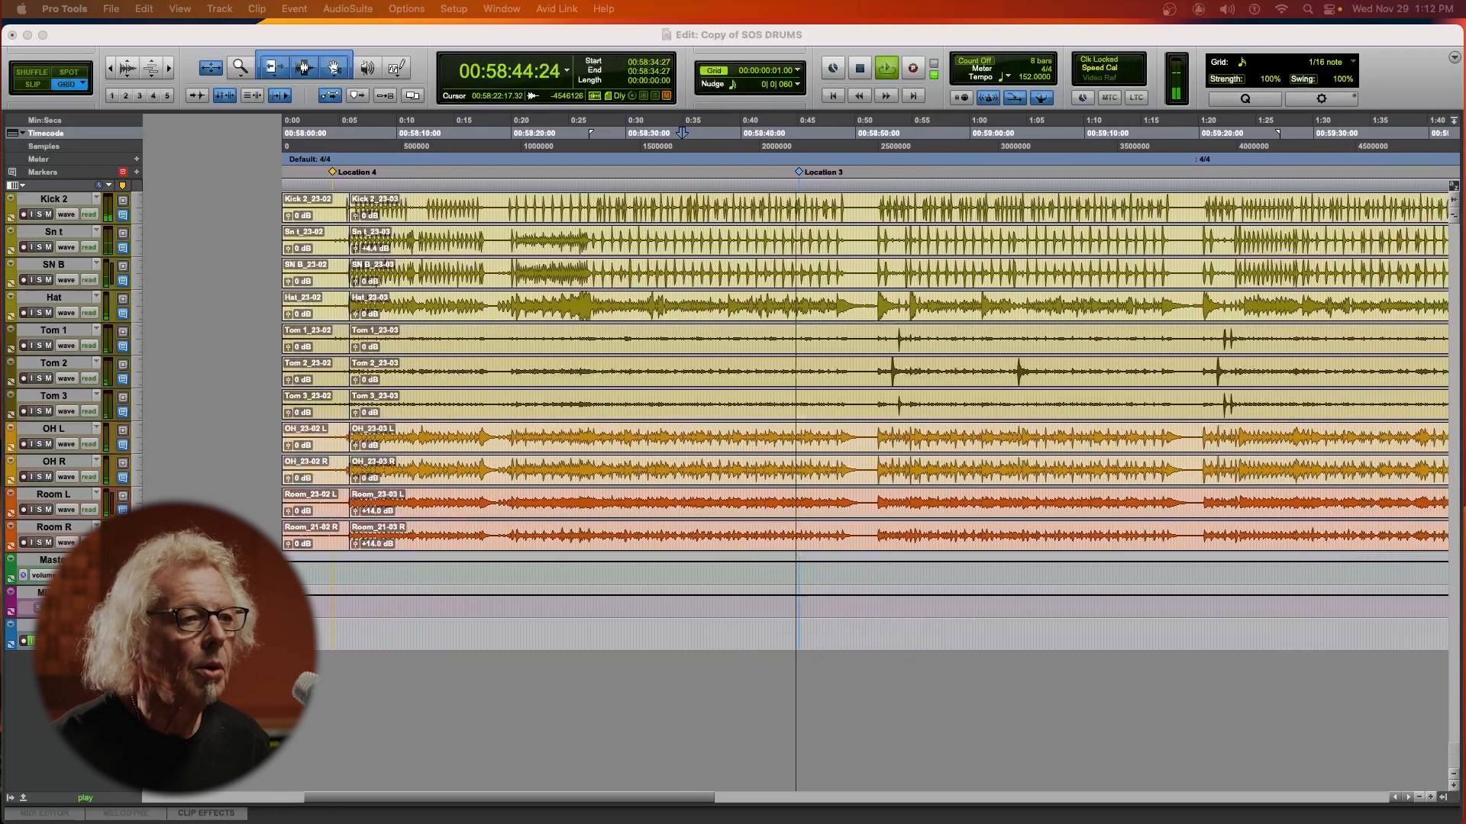
key("super+equal")
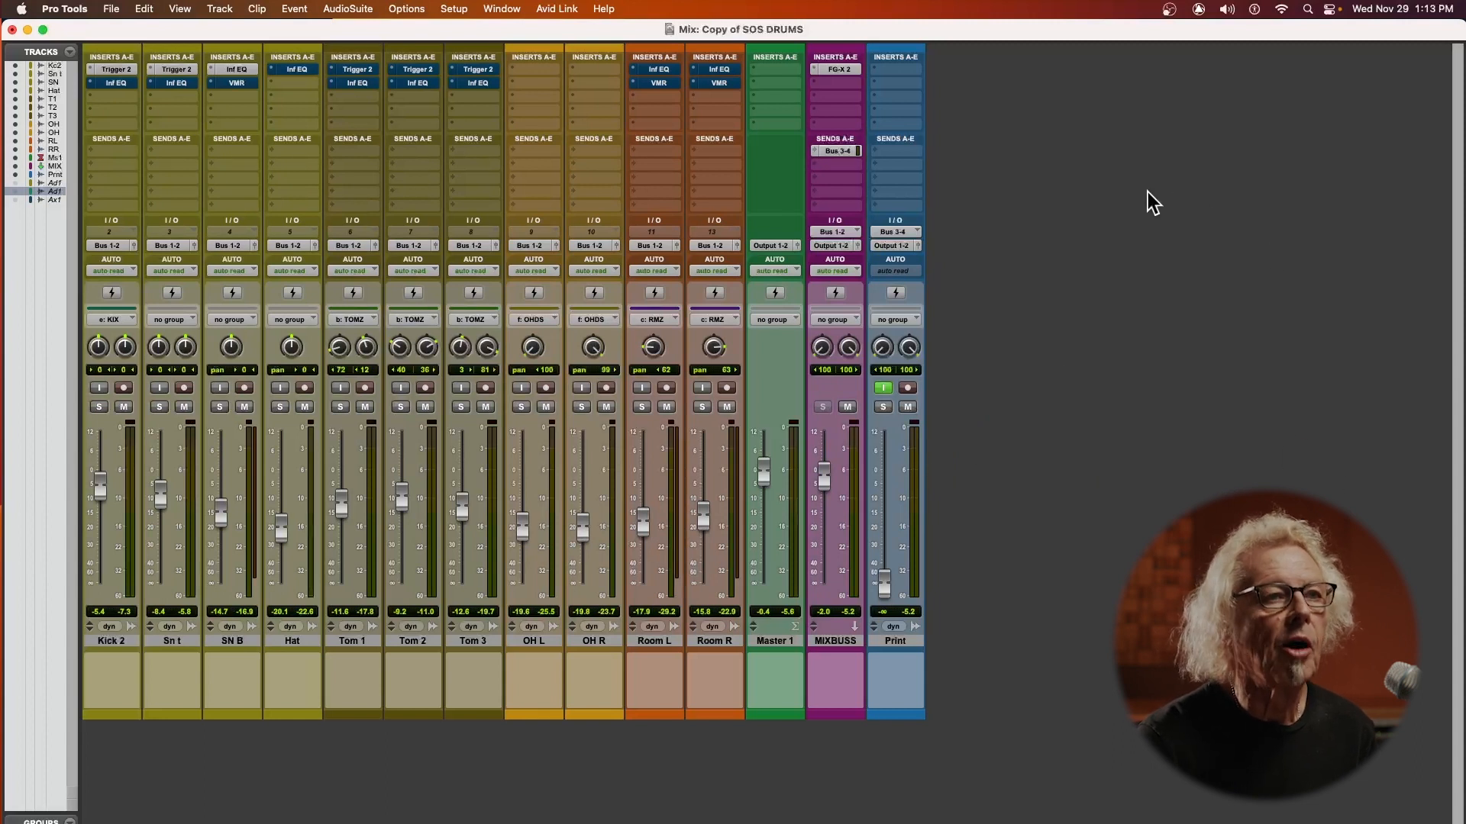
Step: Select the tom fill near 59:20 across Tom 1, Tom 2 and Tom 3 and play it with the toms soloed
key("super+equal")
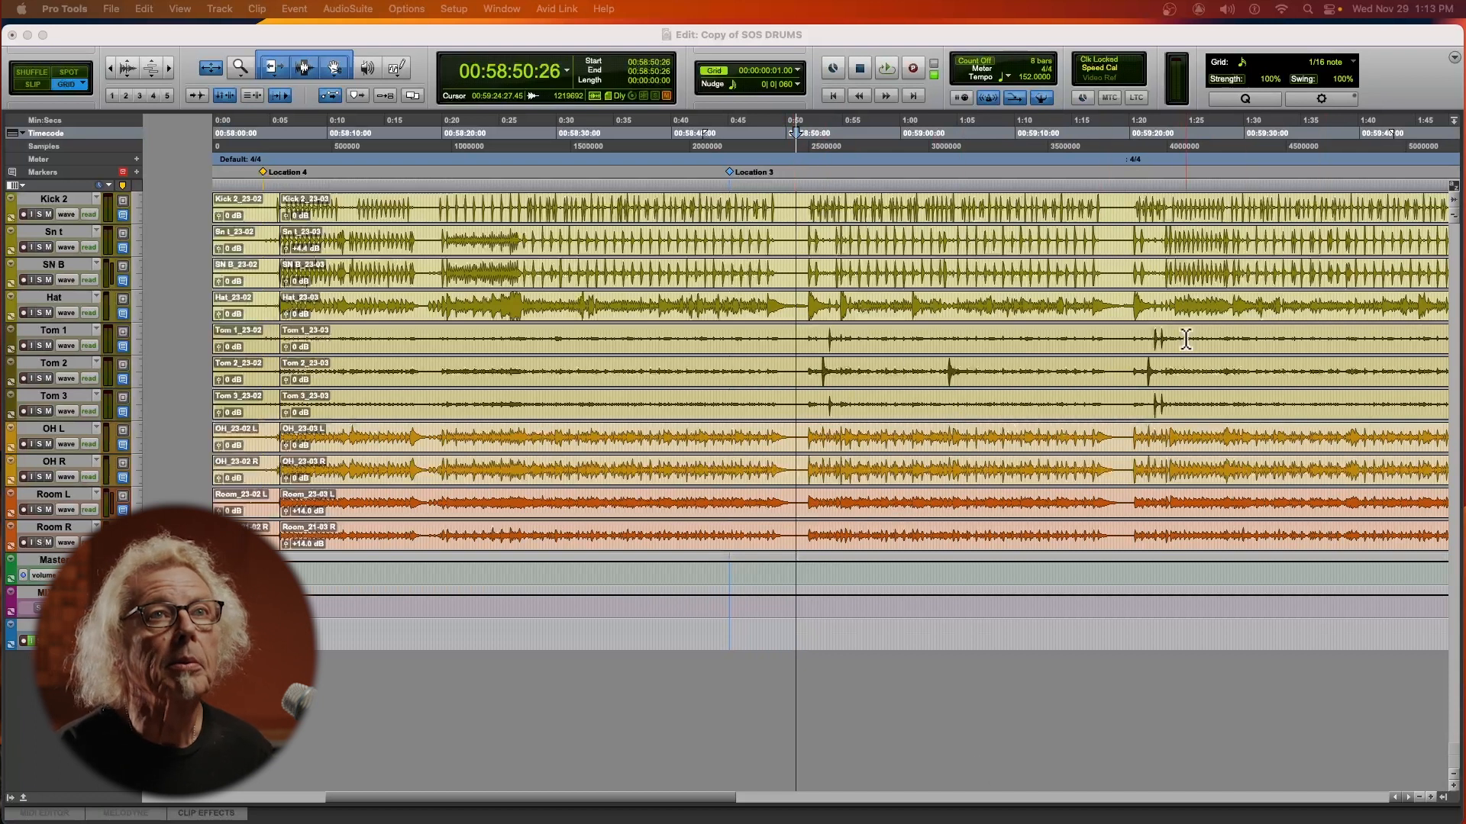
left_click_drag(1138, 330, 1175, 412)
key("space")
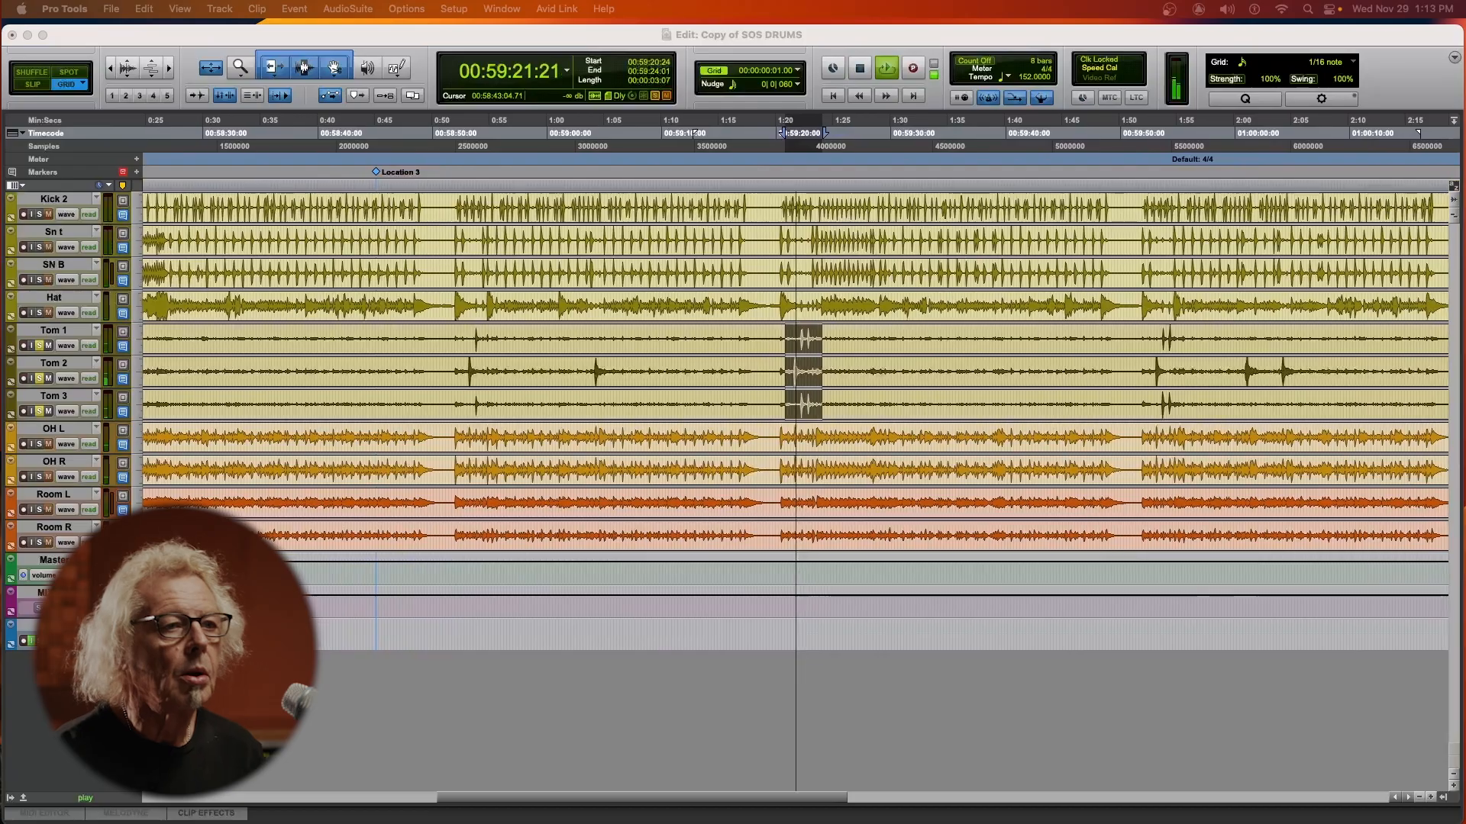
Step: Open Trigger 2 on Tom 1 and take it out of bypass
key("super+equal")
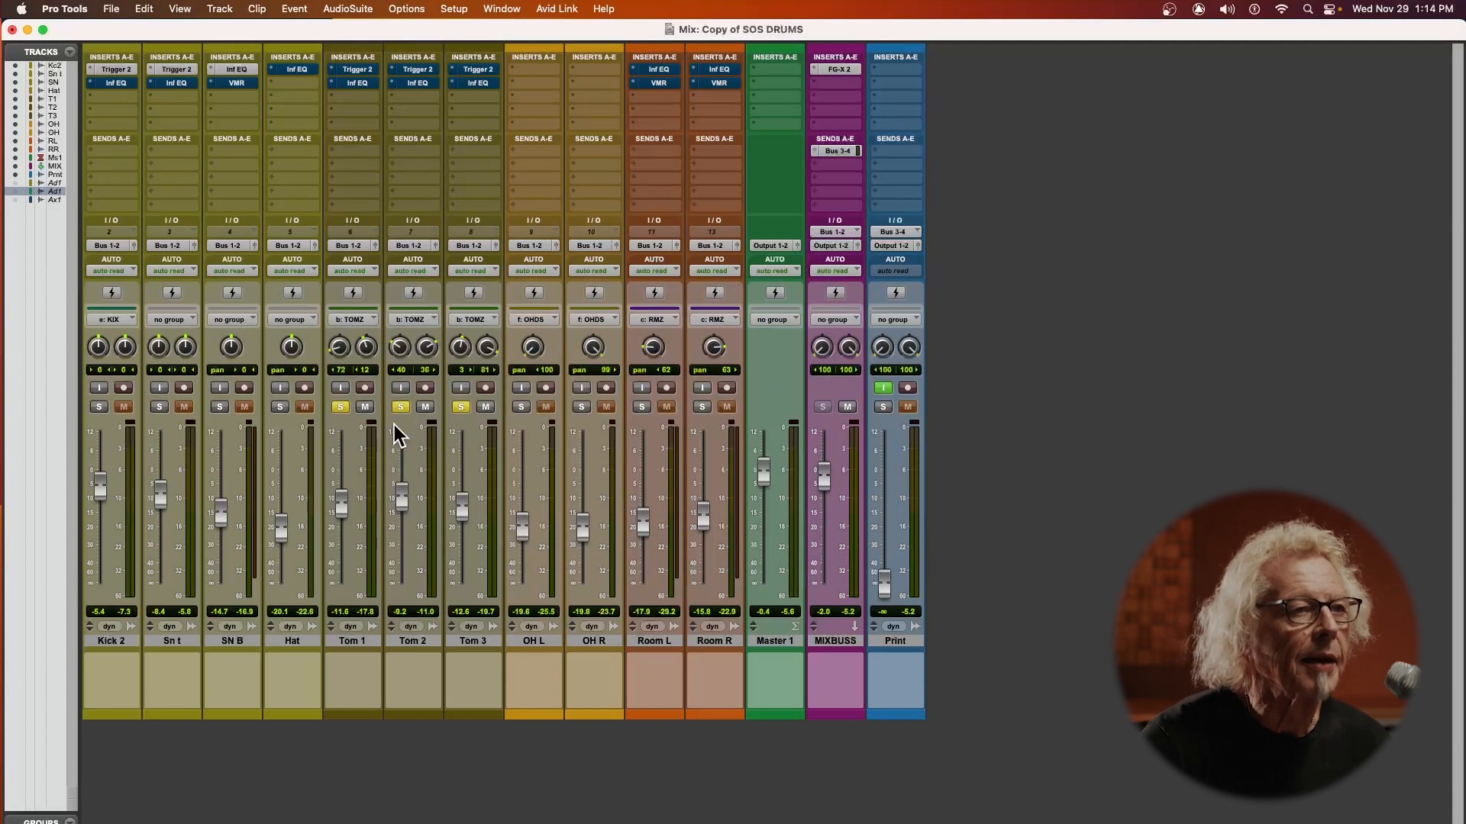
left_click(353, 71)
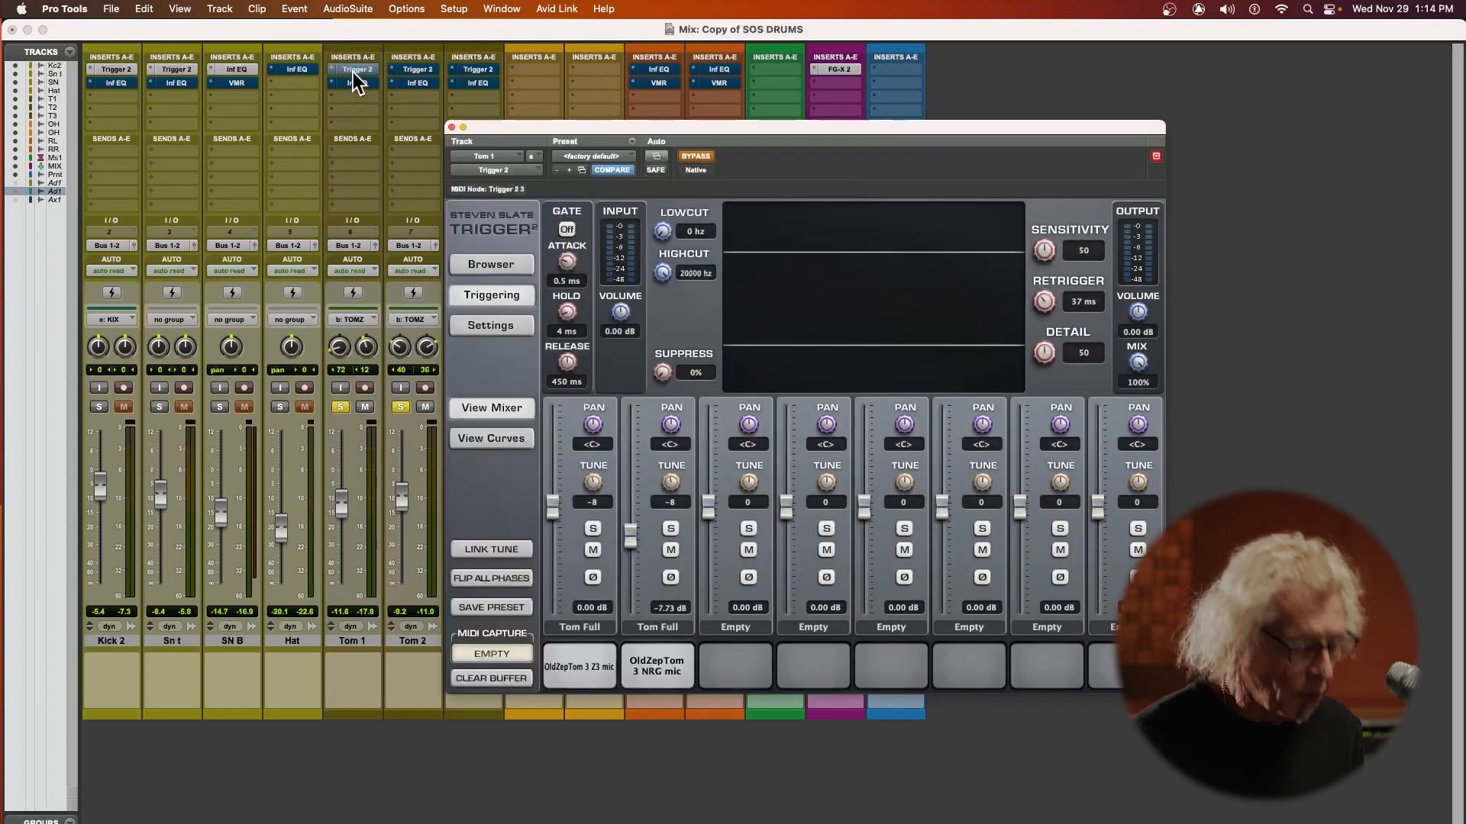
left_click(352, 70, "super")
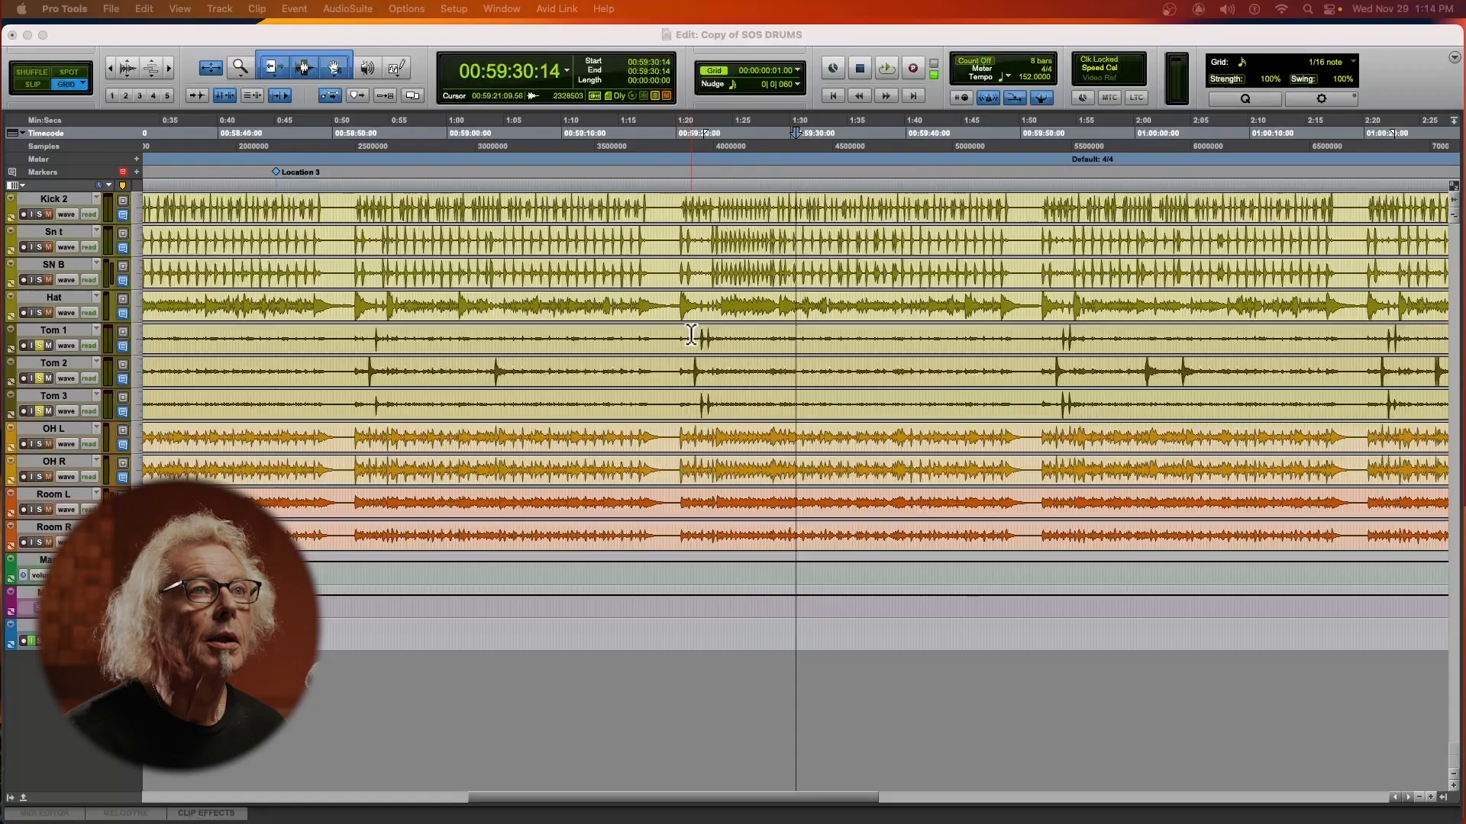
Step: Play the tom fill near 59:21 across the three tom tracks and unsolo Tom 2 and Tom 3 to isolate Tom 1
left_click_drag(691, 342, 716, 350)
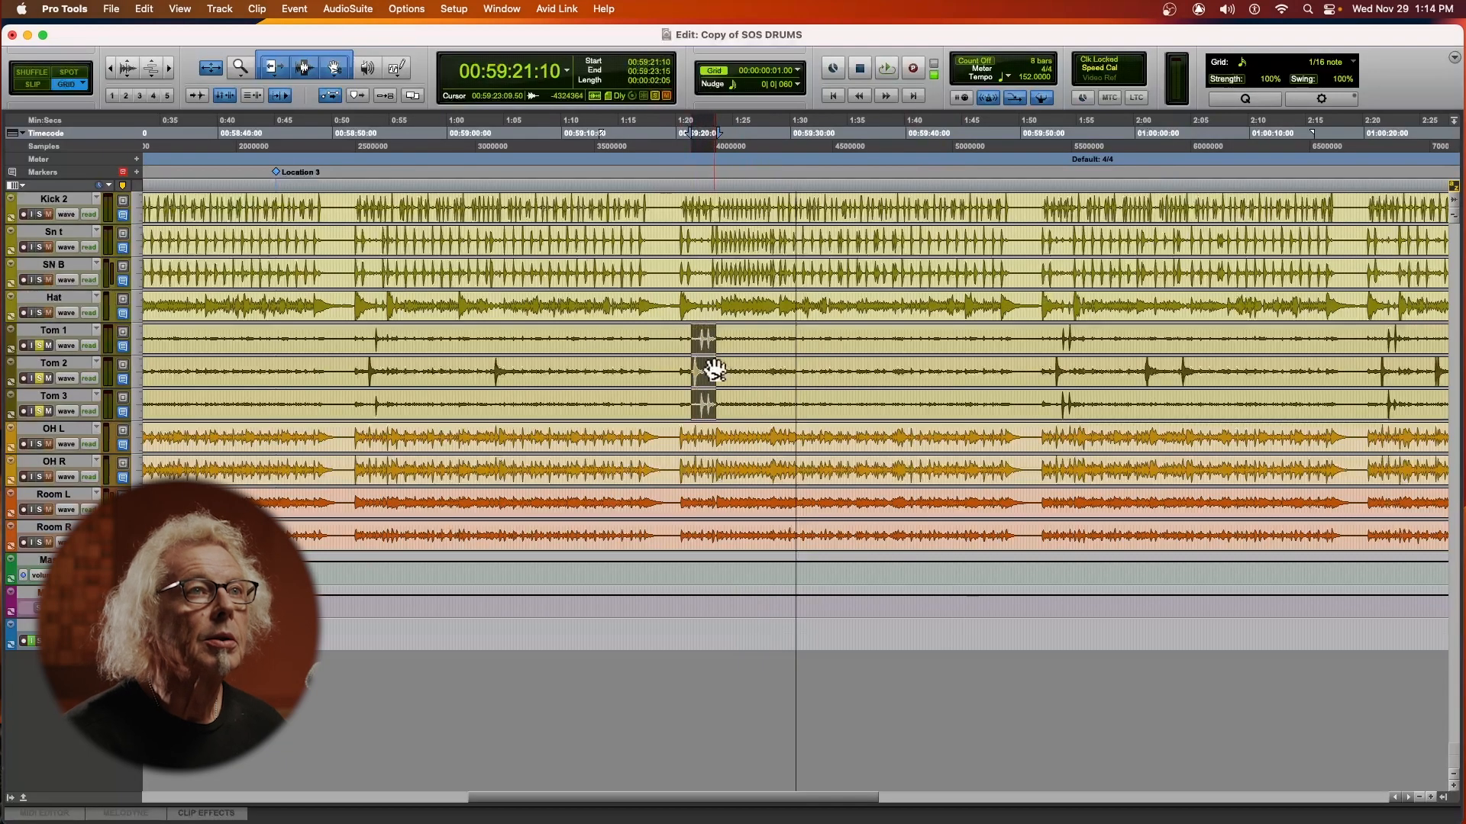
key("space")
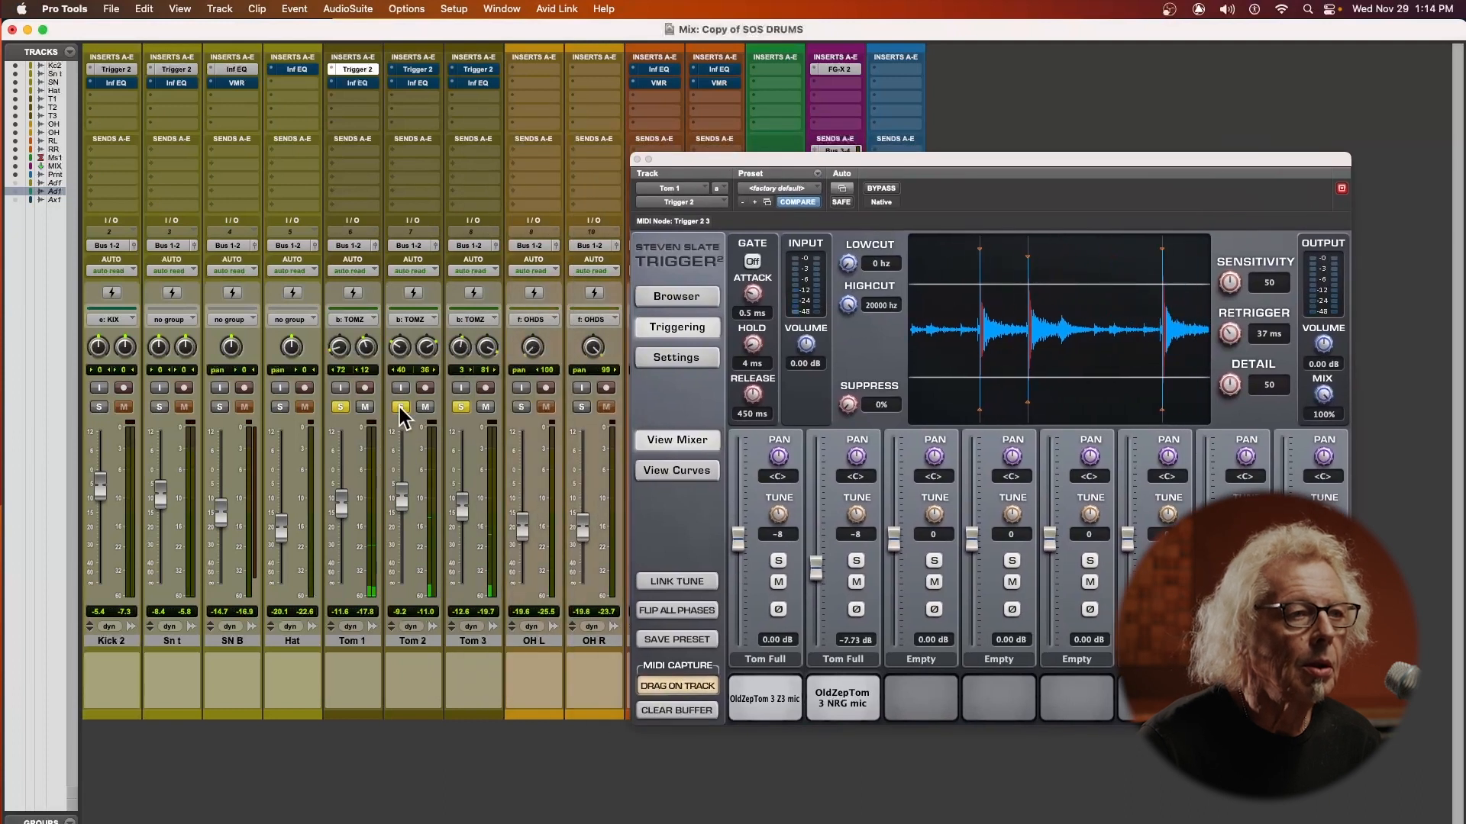
left_click(400, 407)
left_click(461, 407)
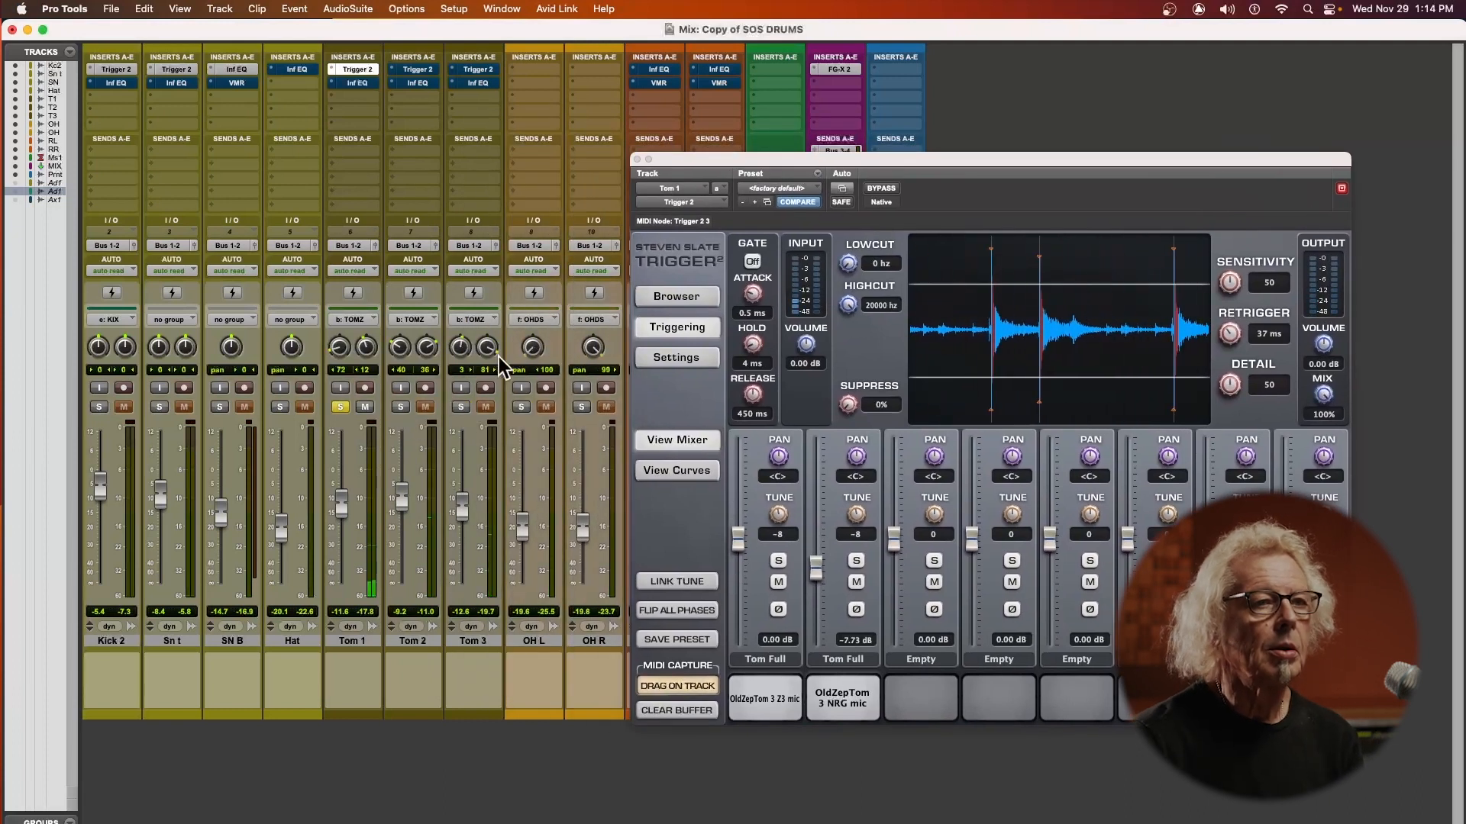
Step: Move the Trigger 2 window clear and set Tom 1's OldZepTom 3 NRG sample level to -11.16 dB
left_click_drag(866, 161, 716, 78)
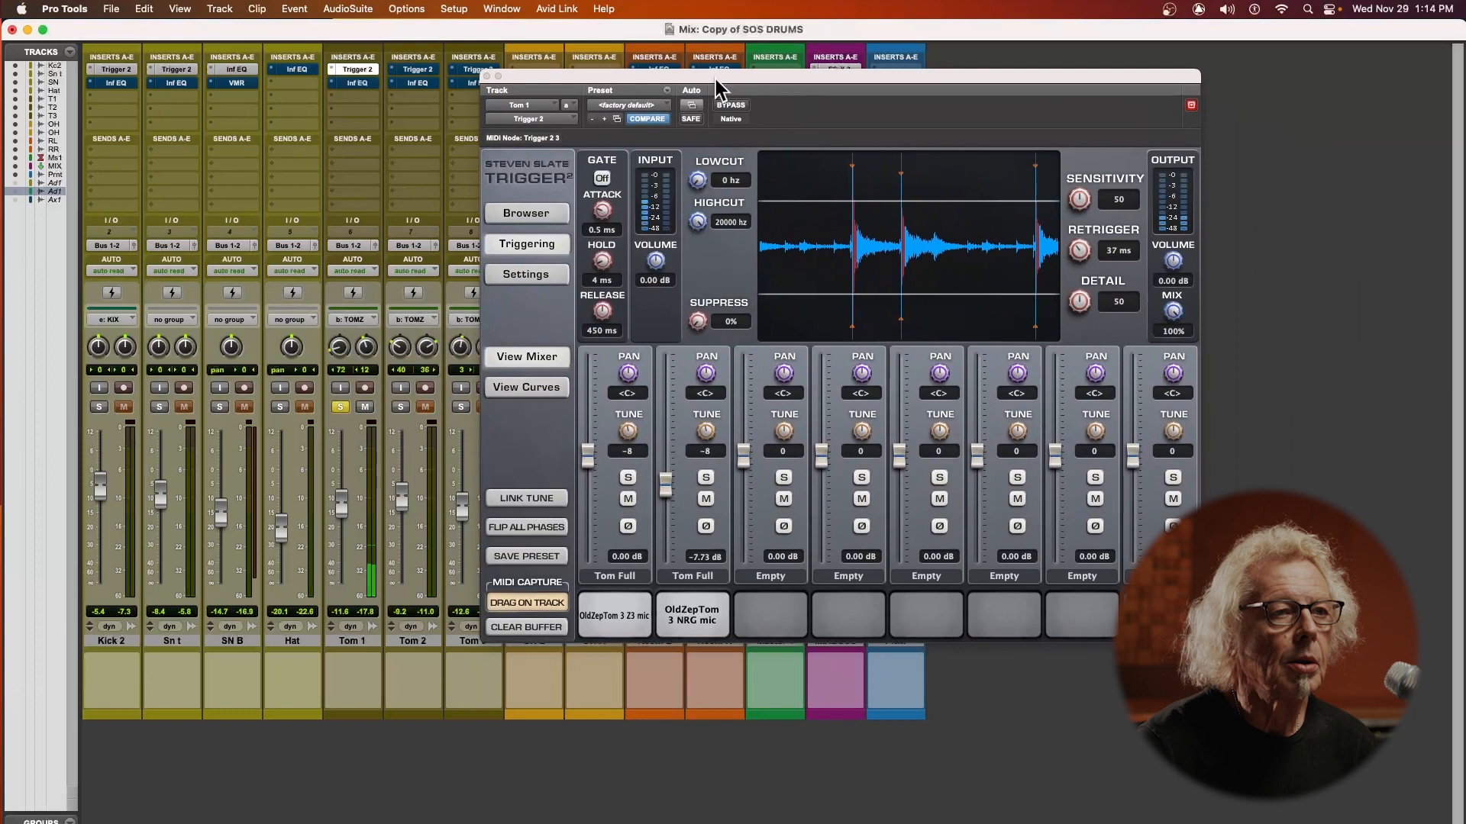
left_click_drag(665, 484, 661, 501)
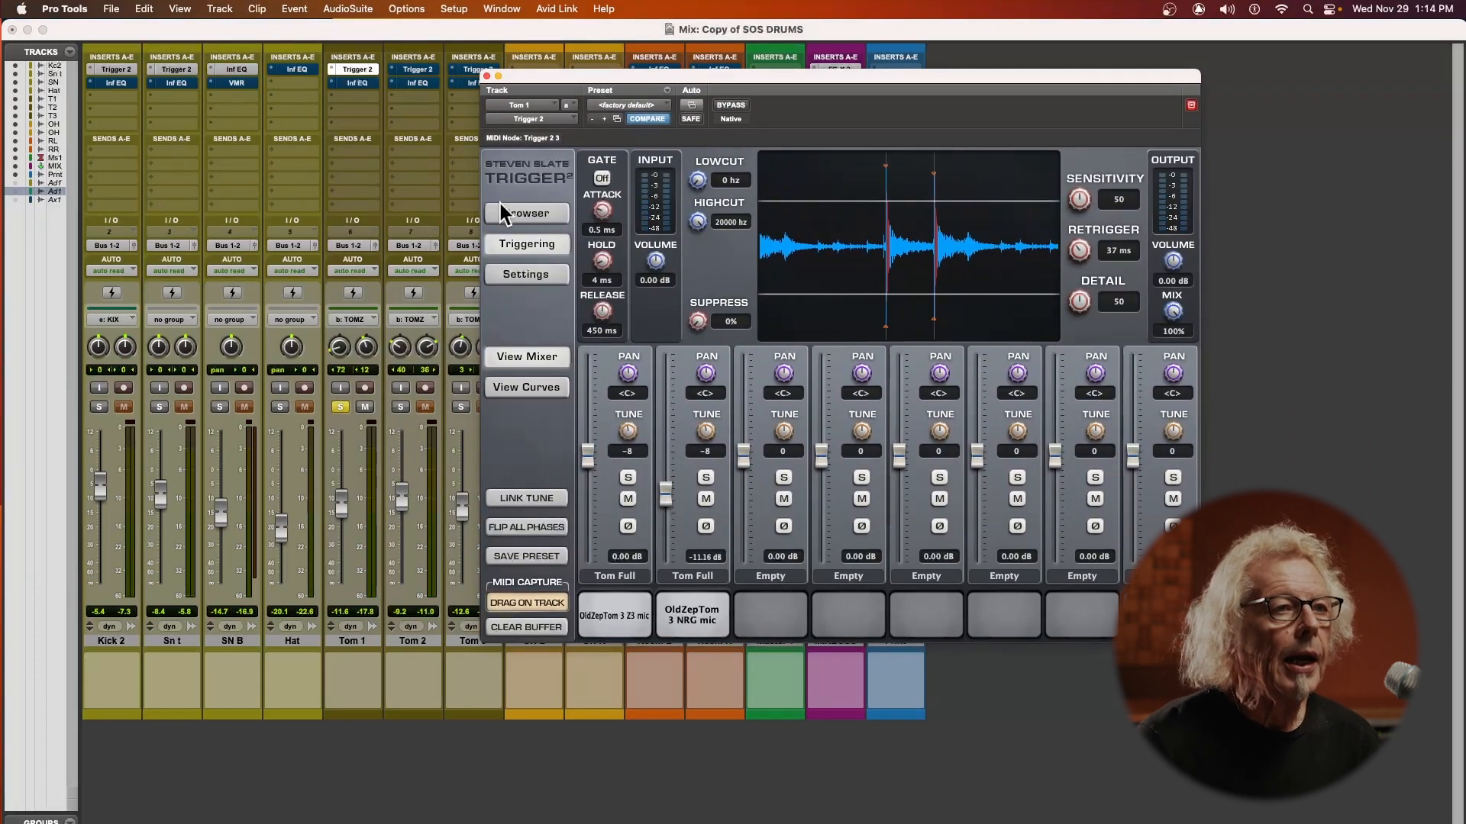
Step: Audition the NewMapleTom 1 Z3, Z1, SSDR and NRG samples from the Trigger2 Toms library for Tom 1
left_click(520, 210)
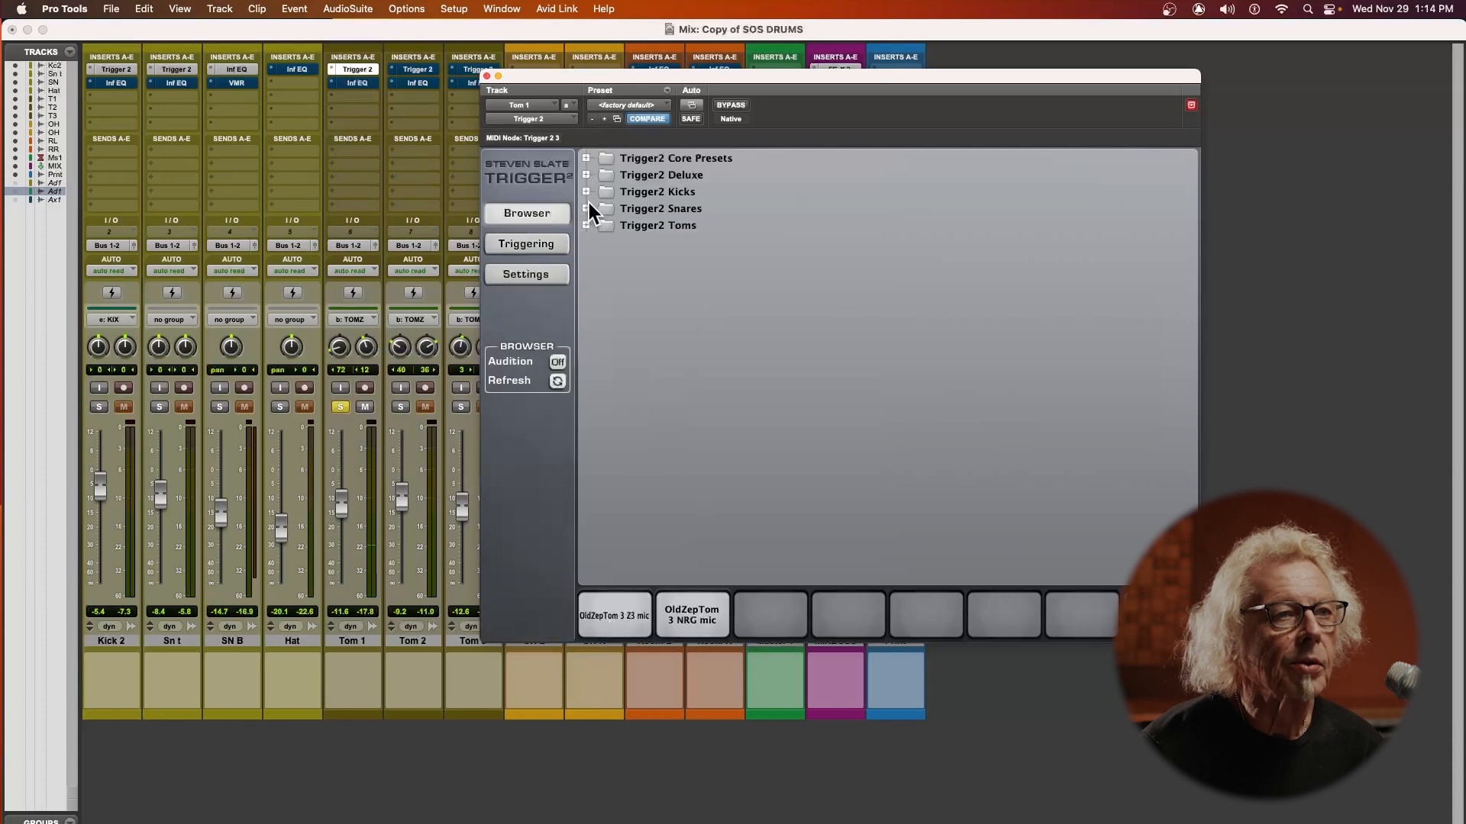
left_click(585, 226)
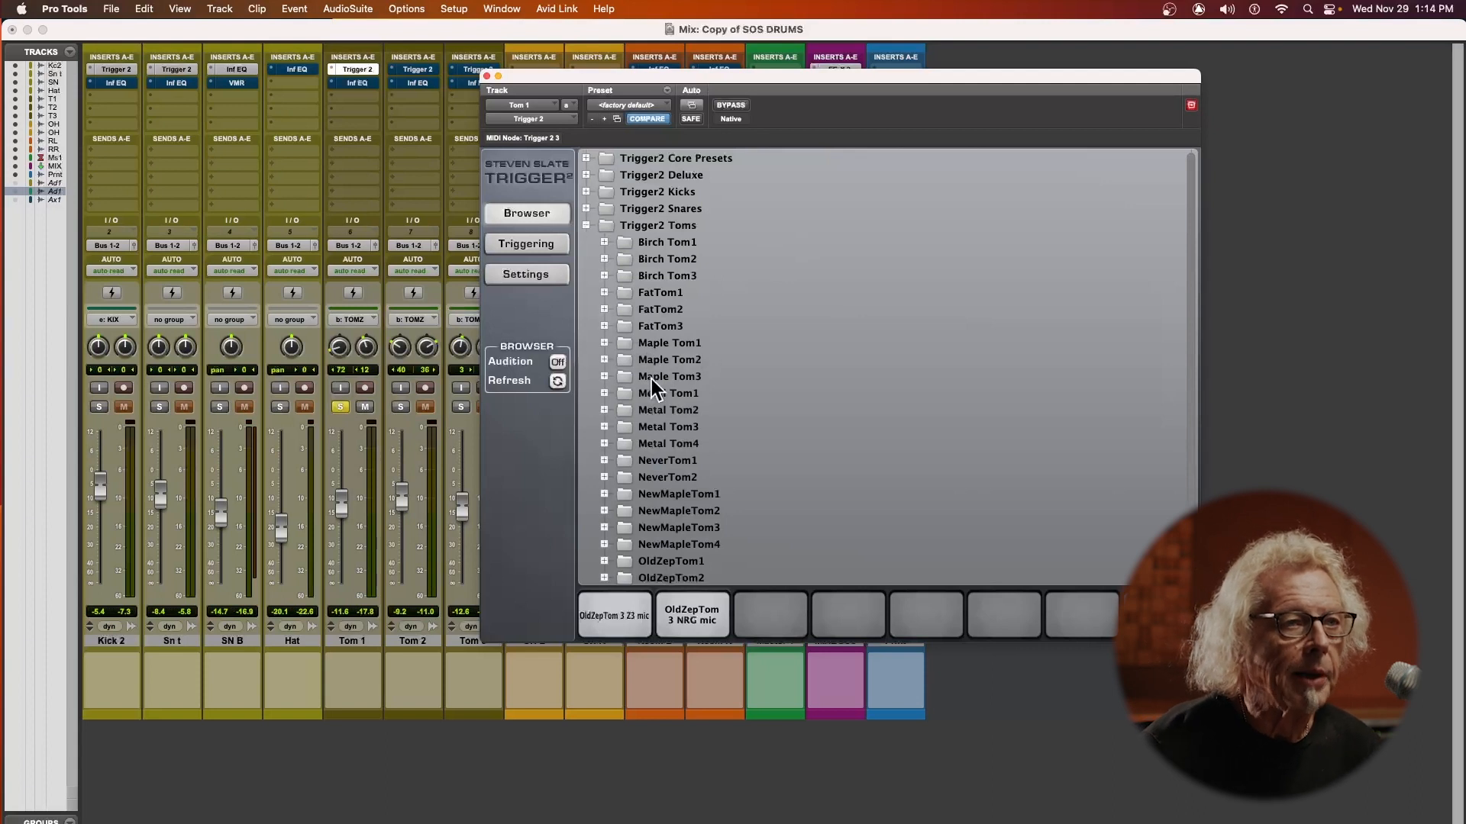
scroll(743, 556, "down", 3)
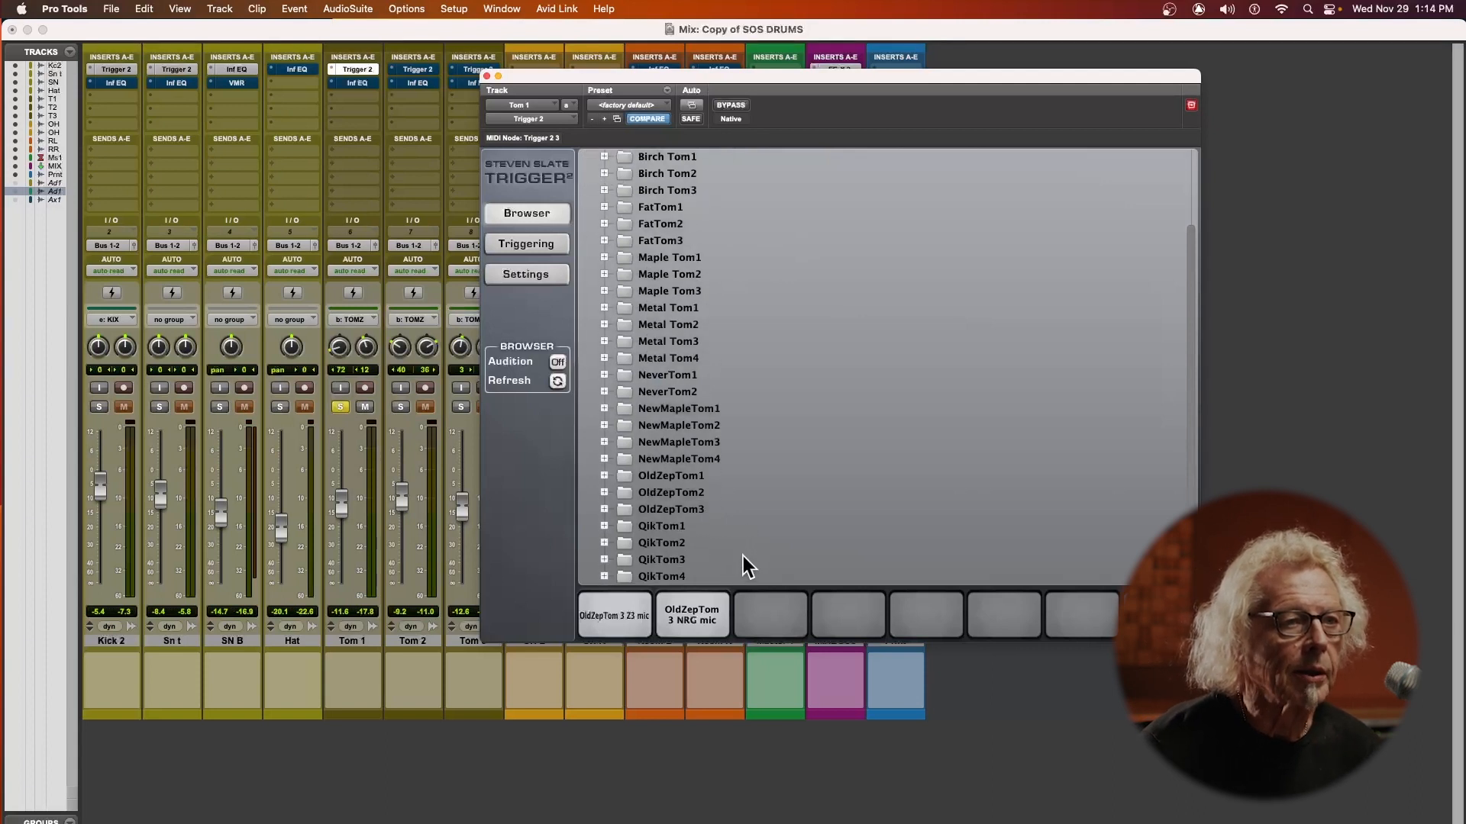
left_click(604, 410)
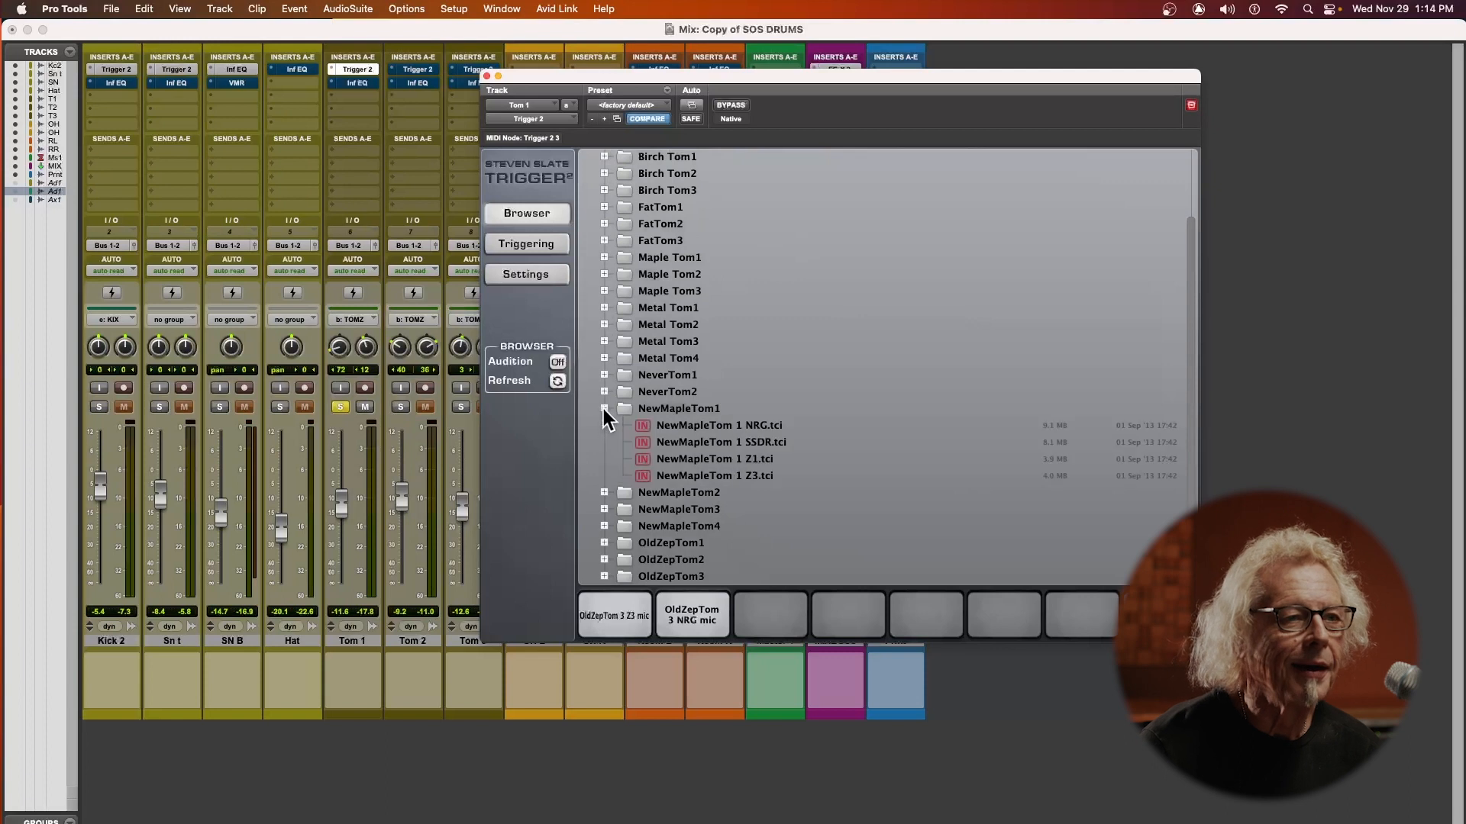
left_click(682, 476)
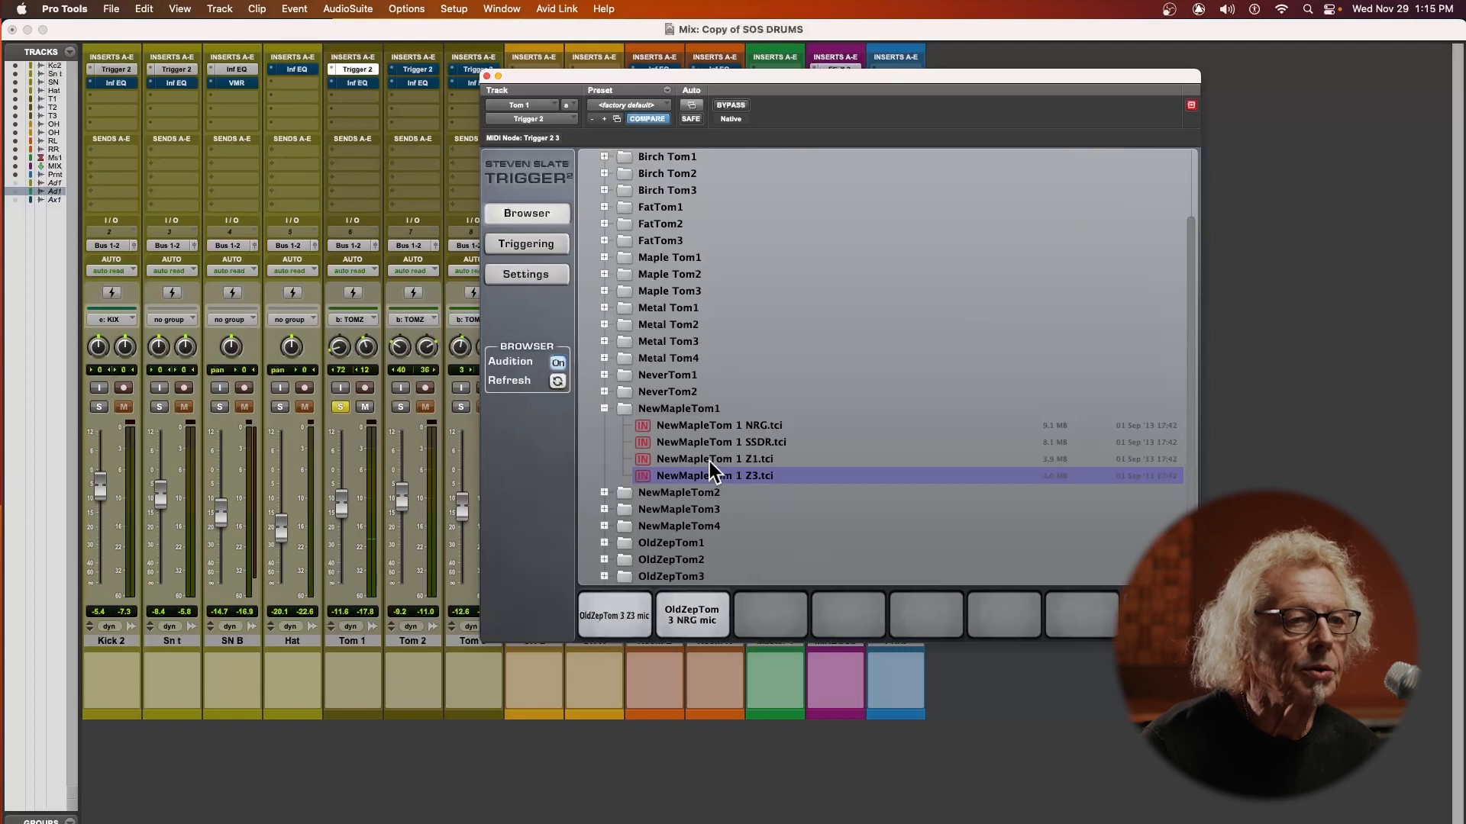
left_click(708, 461)
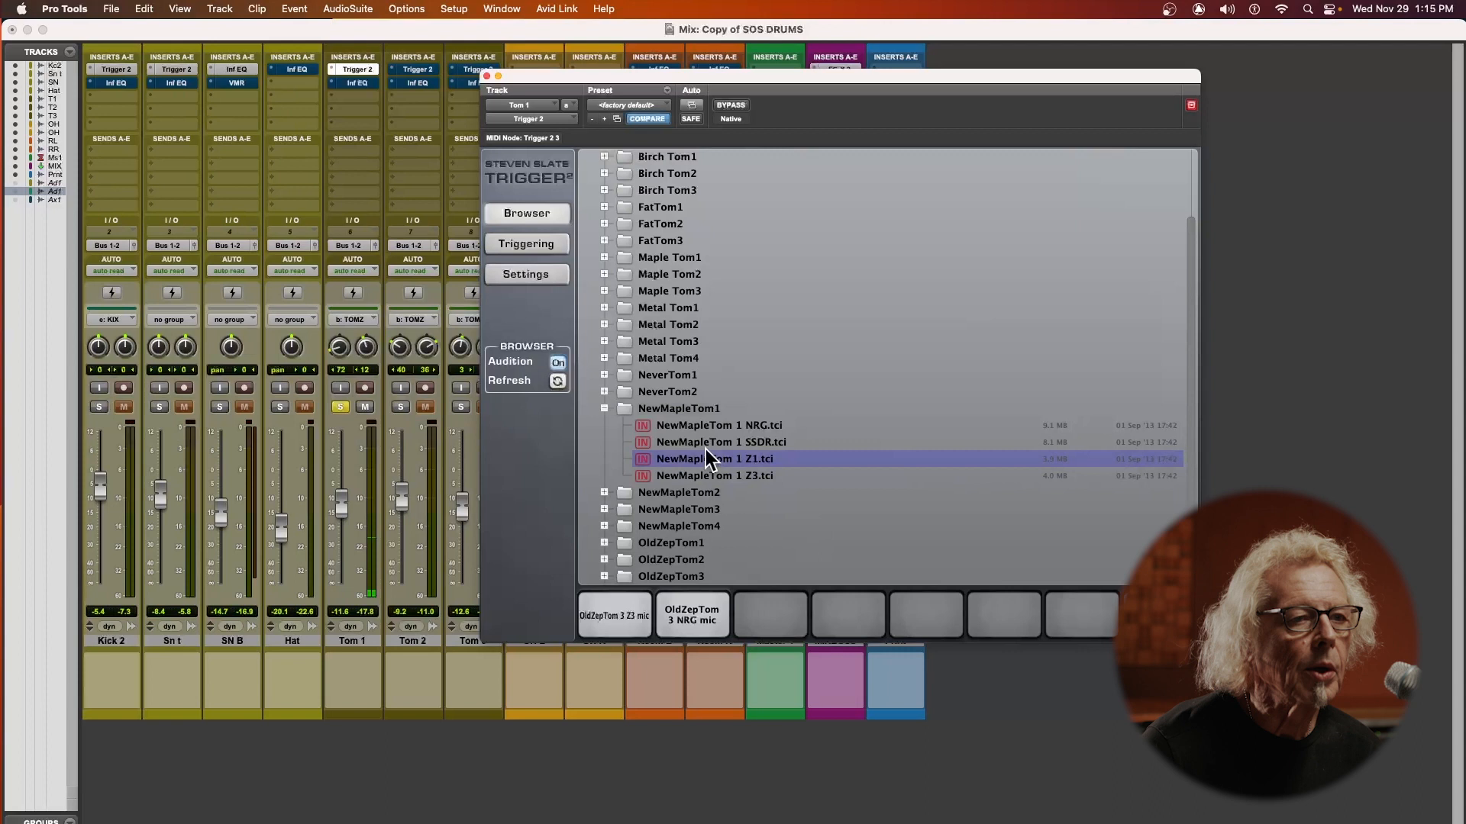
left_click(701, 446)
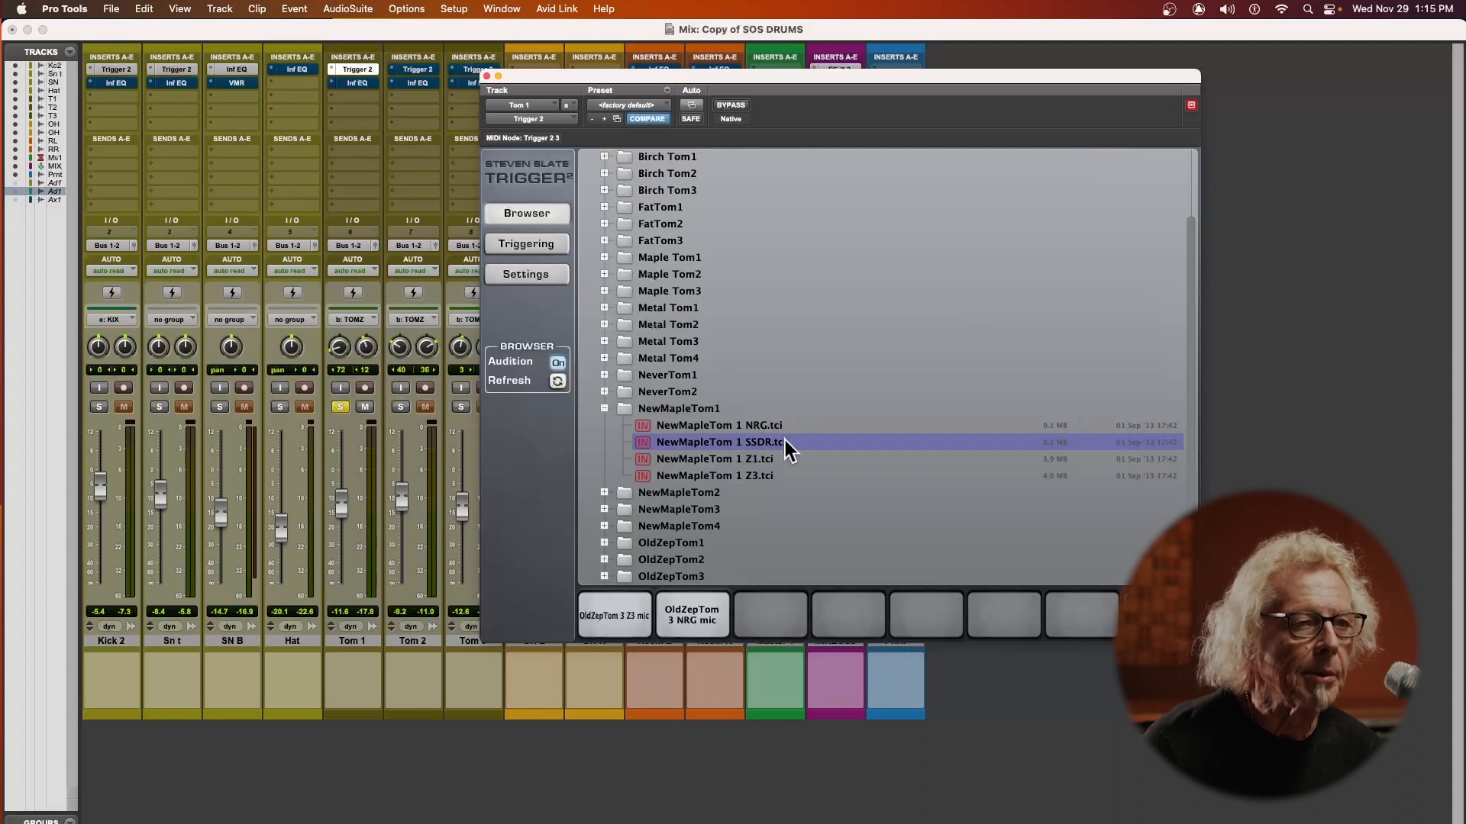
left_click(694, 427)
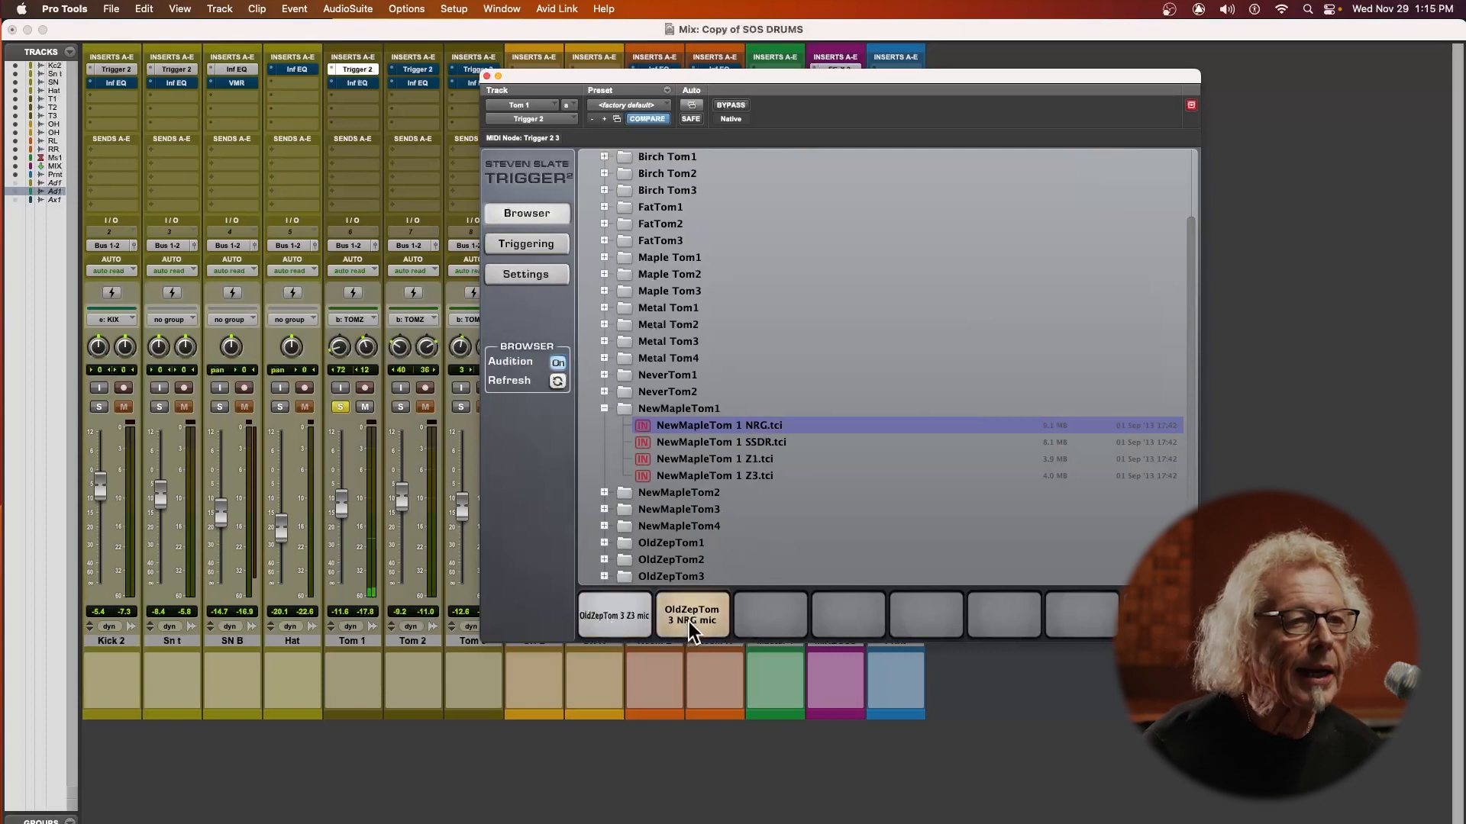
Step: Close Tom 1's Trigger 2, play the tom fill near 59:22 and solo Tom 2 instead of Tom 1
left_click(486, 76)
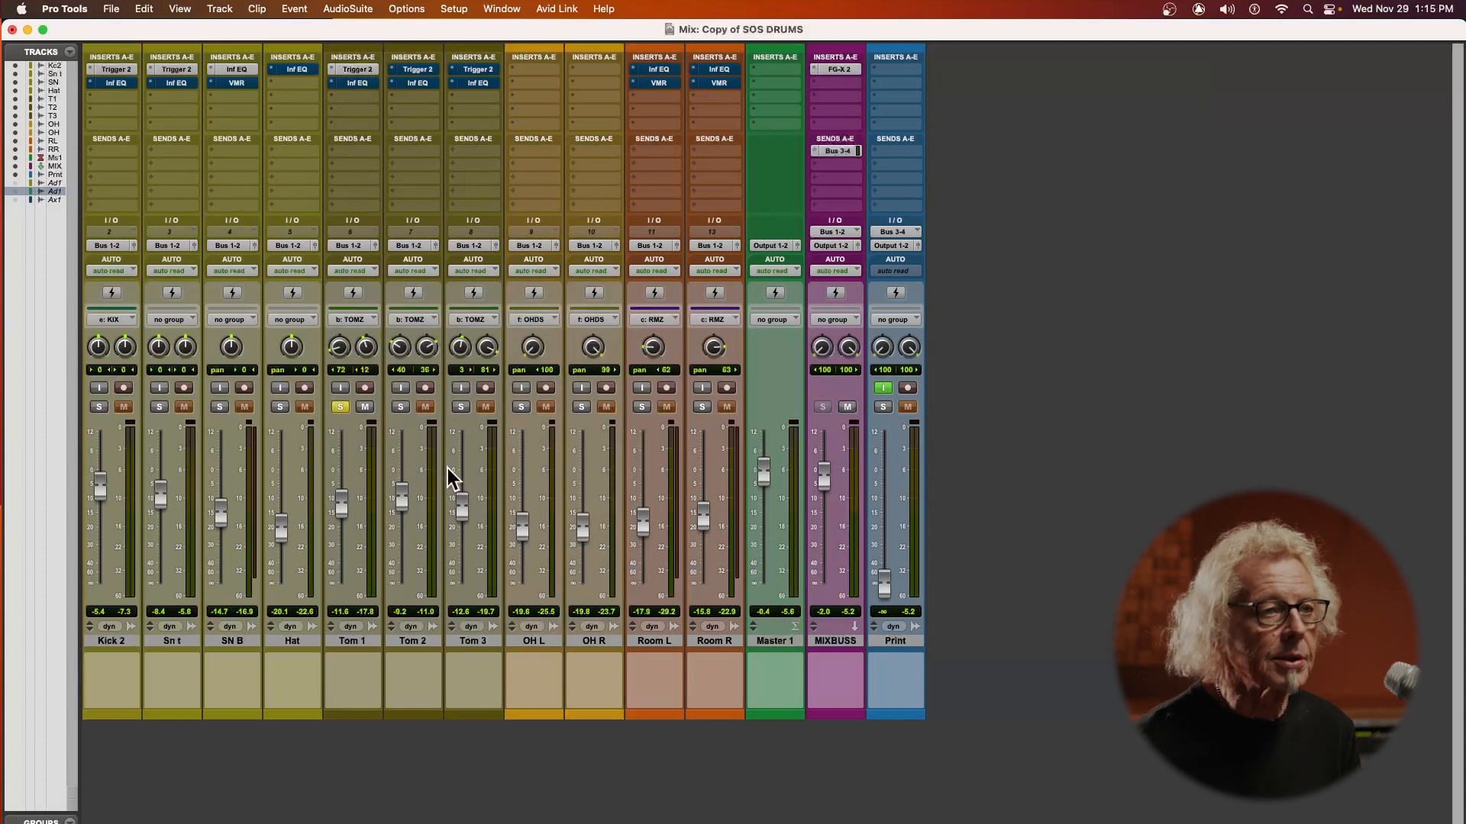
key("super+equal")
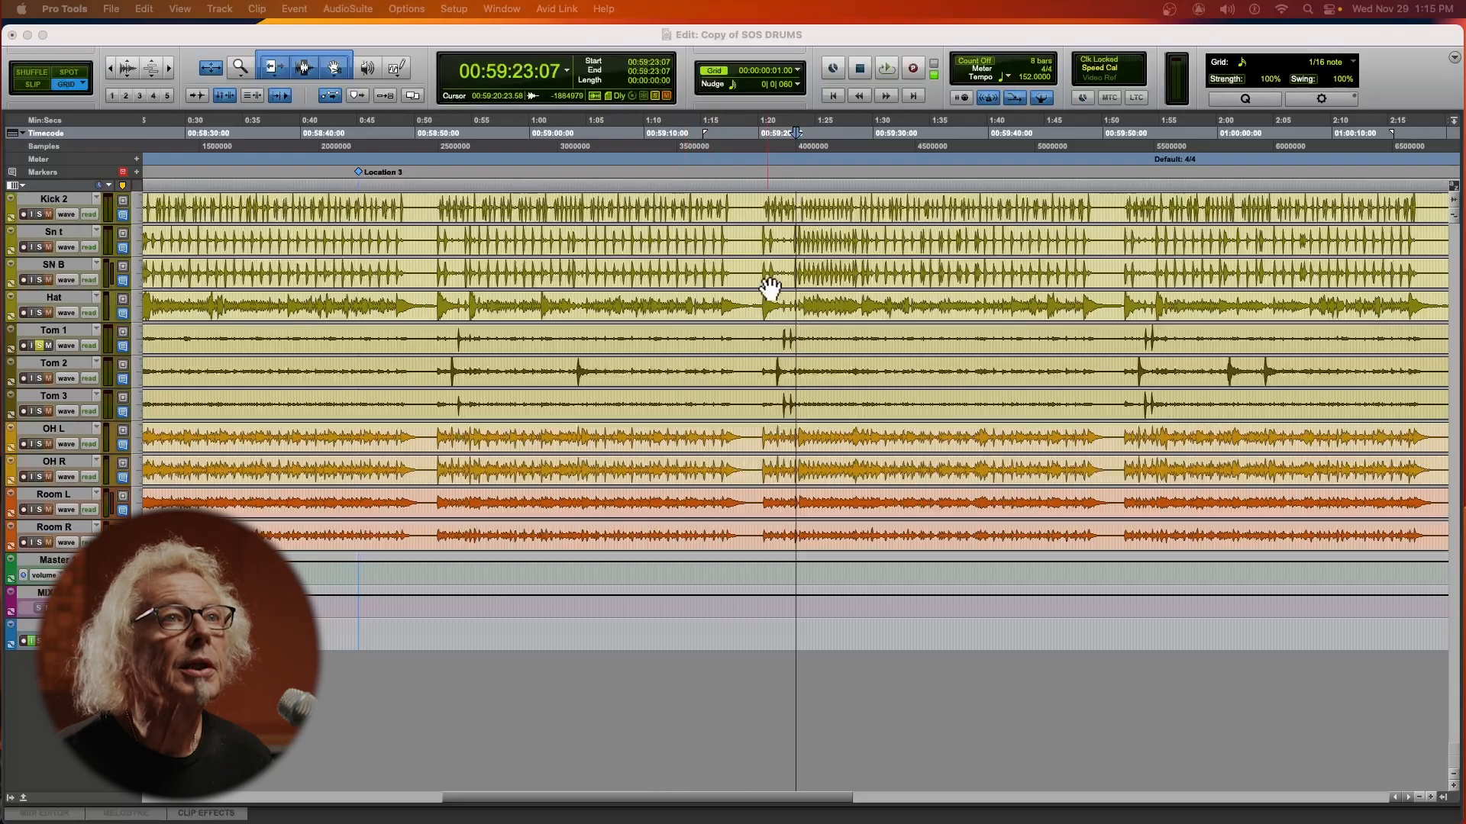
left_click_drag(782, 340, 795, 370)
key("n")
key("space")
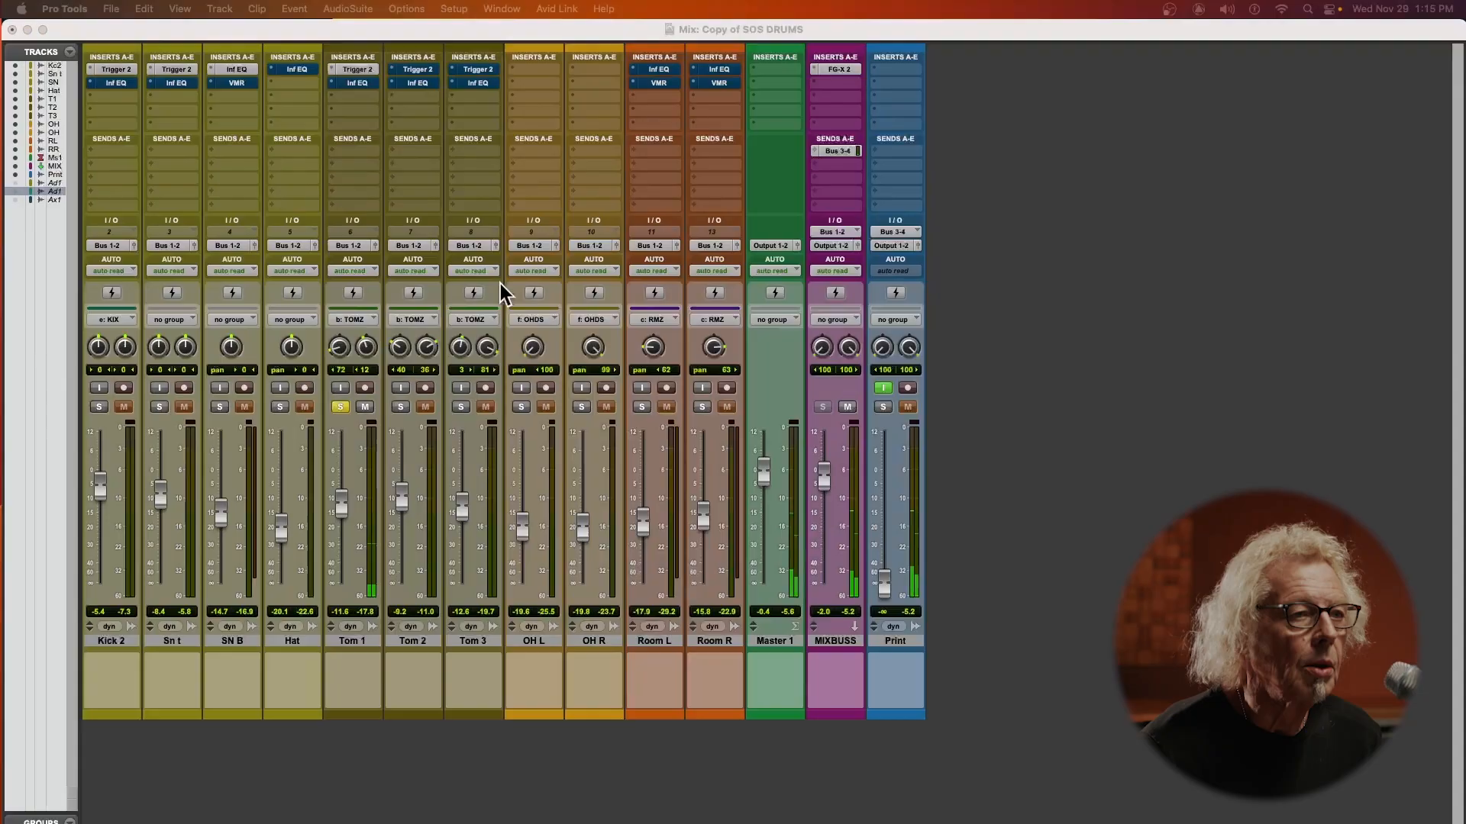
left_click(340, 408)
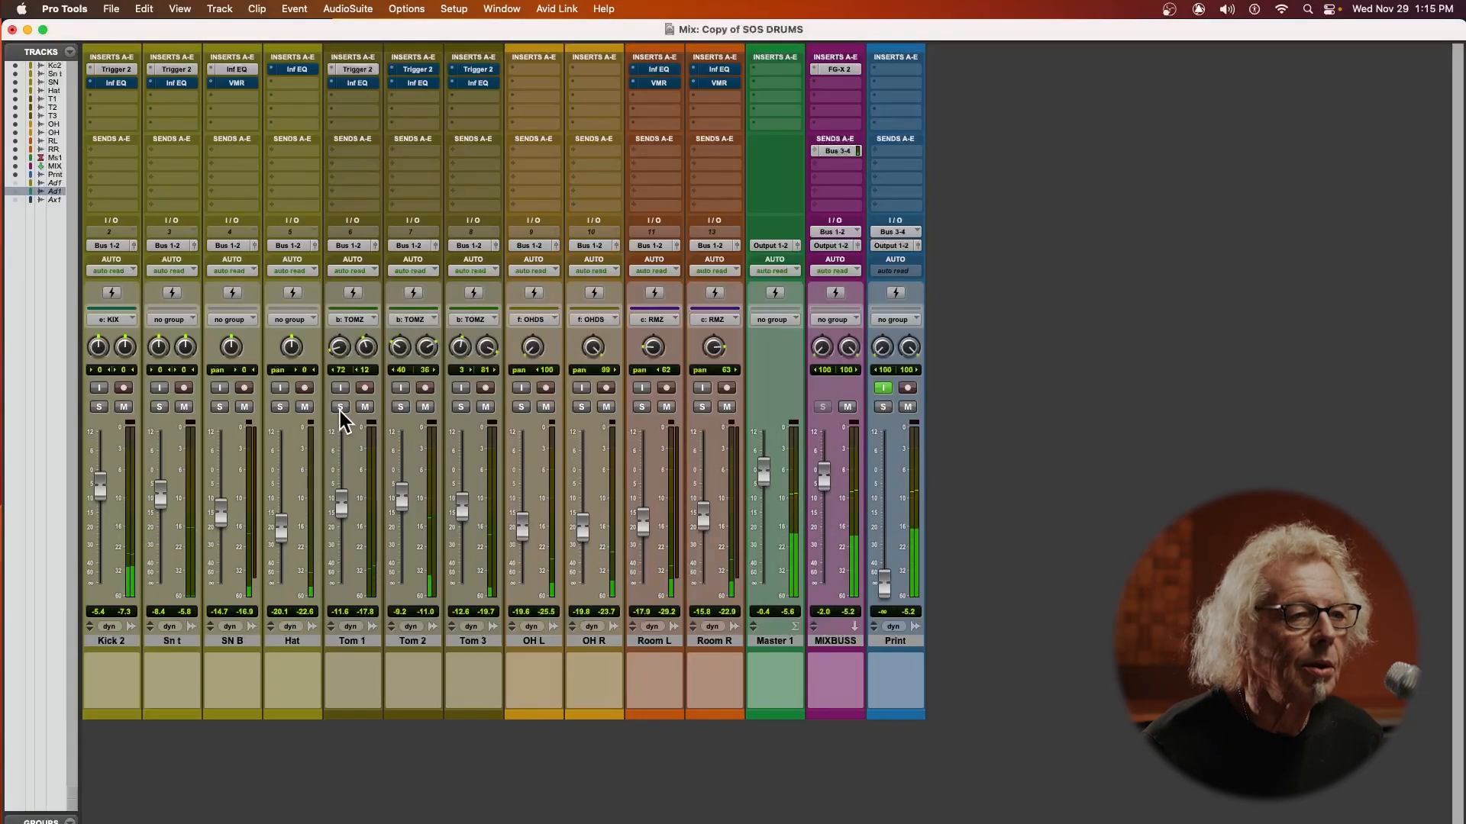
left_click(402, 408)
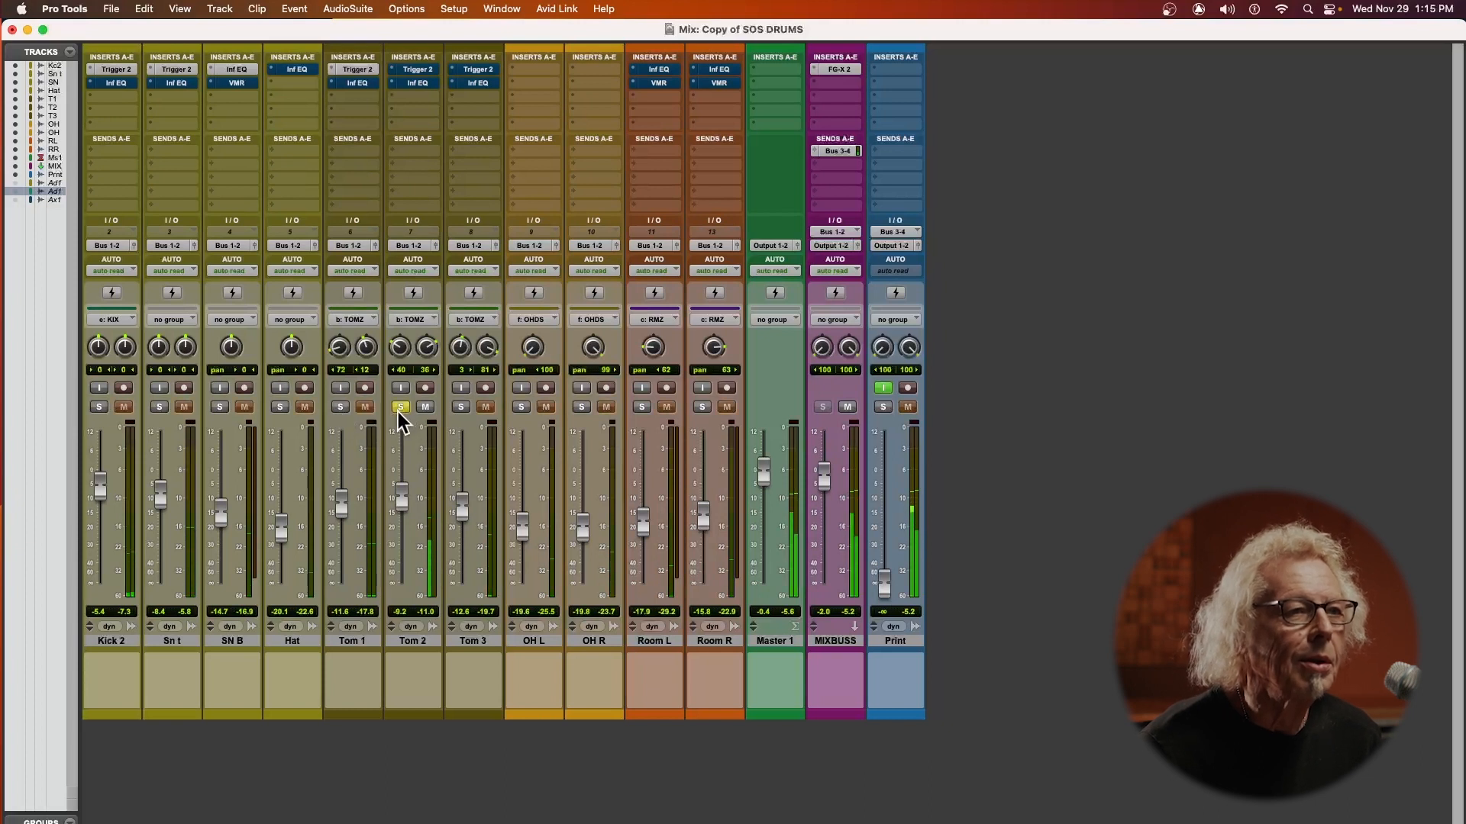
Step: Open Tom 2's Trigger 2 curves, try a release as long as 20.00 s, and settle on 0.28 s sustain and 0.43 s release
left_click(418, 71)
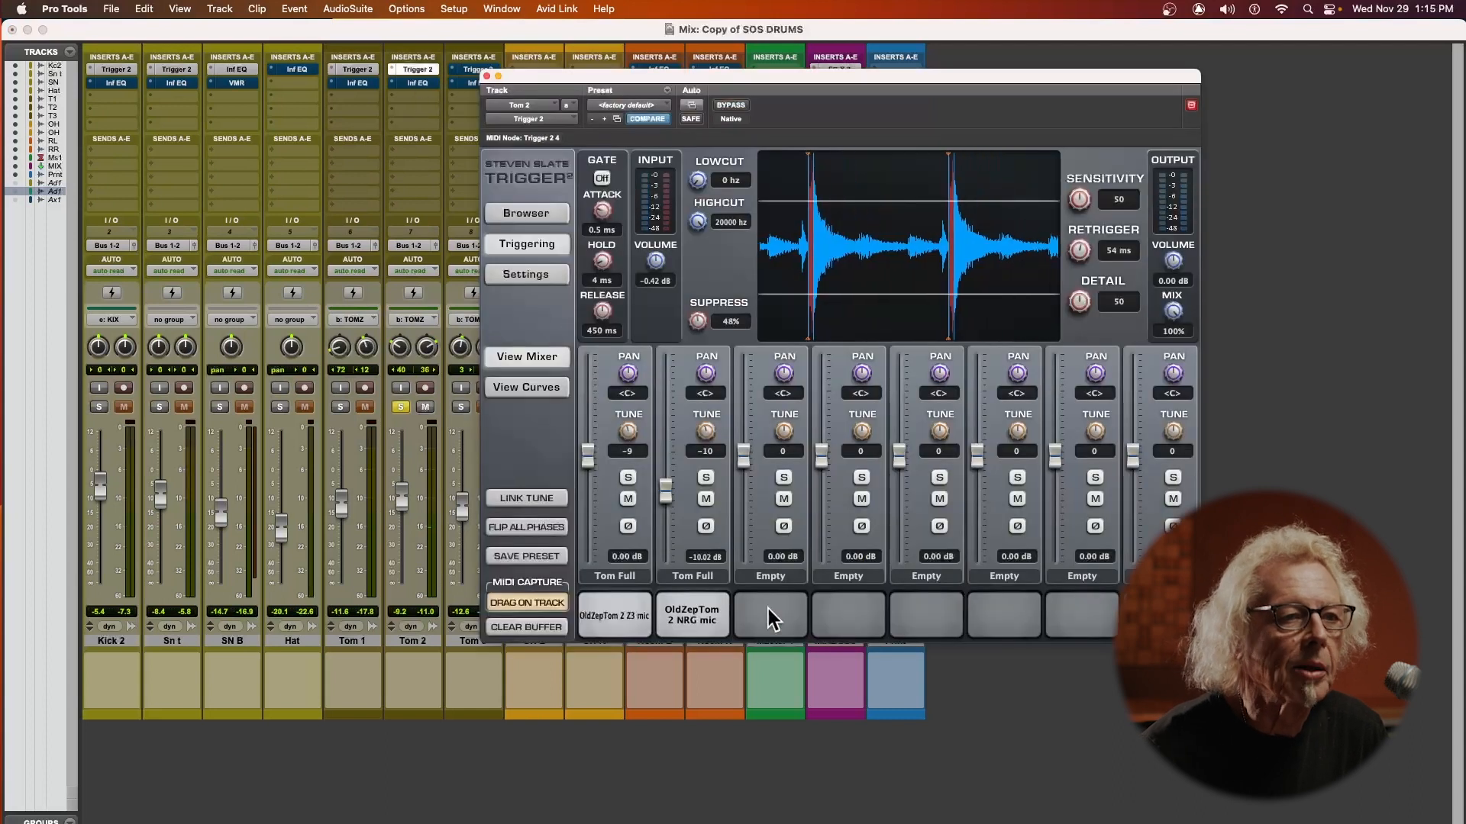
left_click(530, 387)
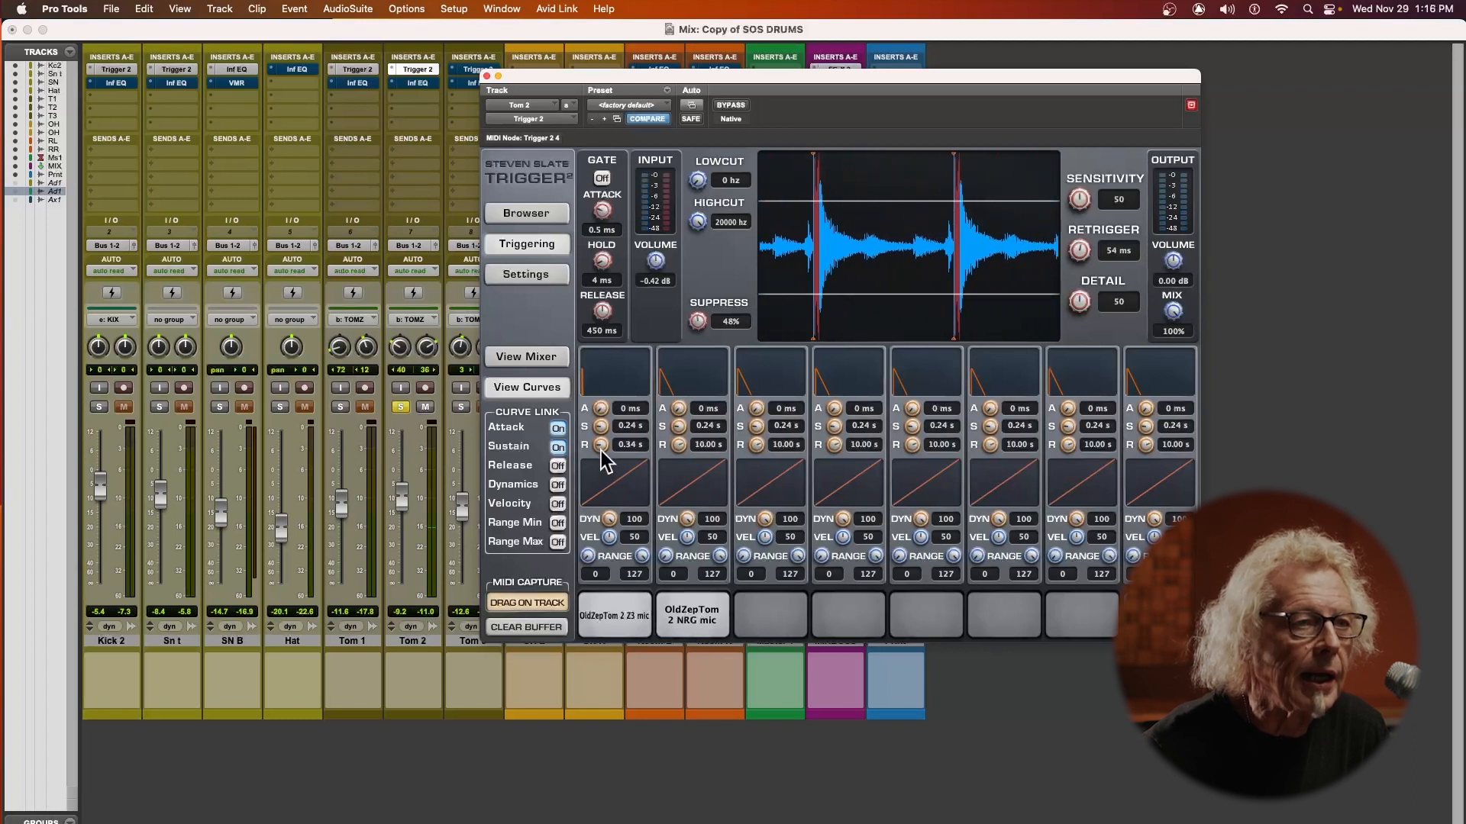
left_click_drag(602, 452, 639, 313)
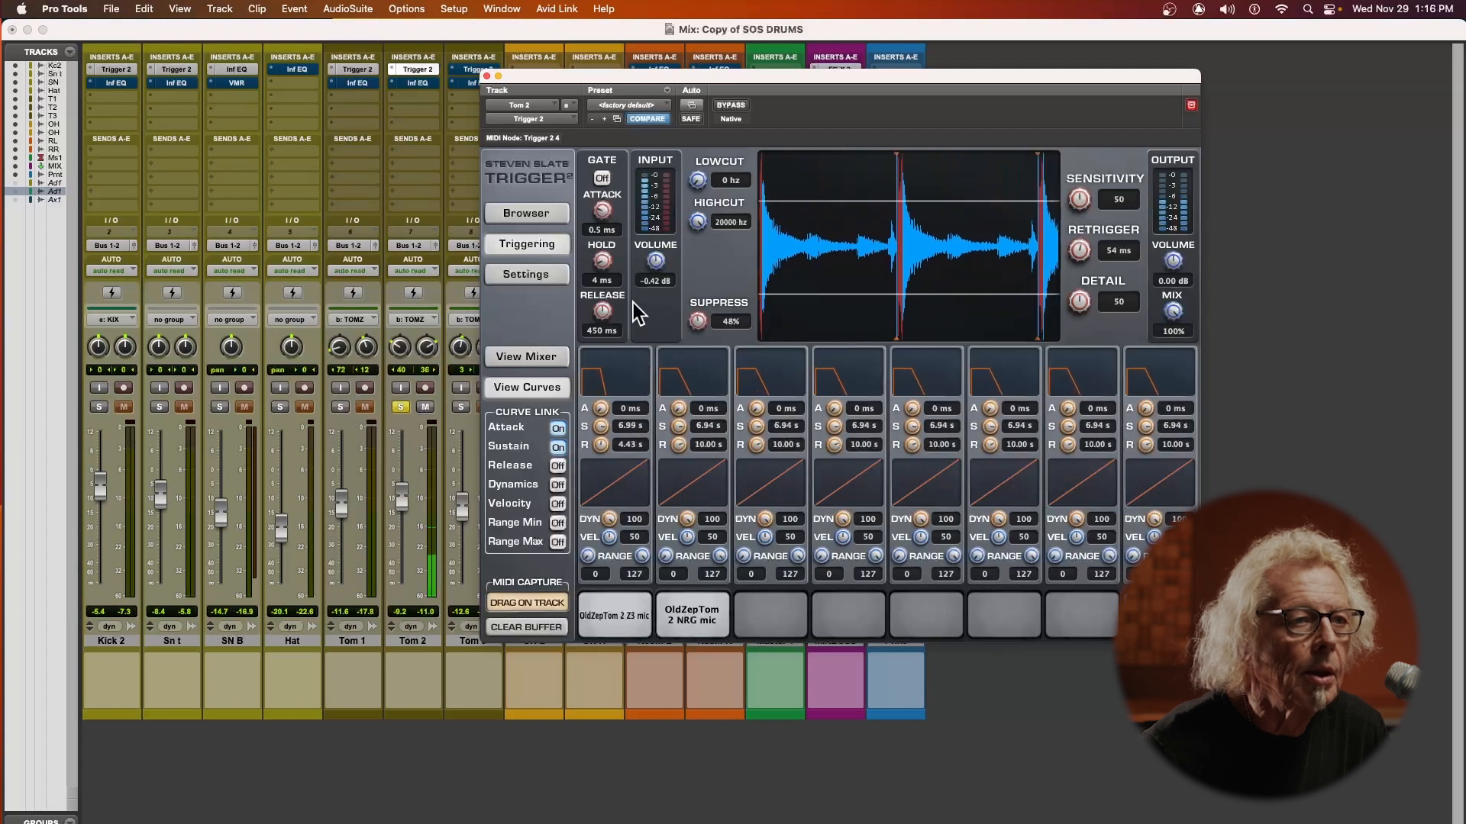
left_click_drag(606, 446, 608, 342)
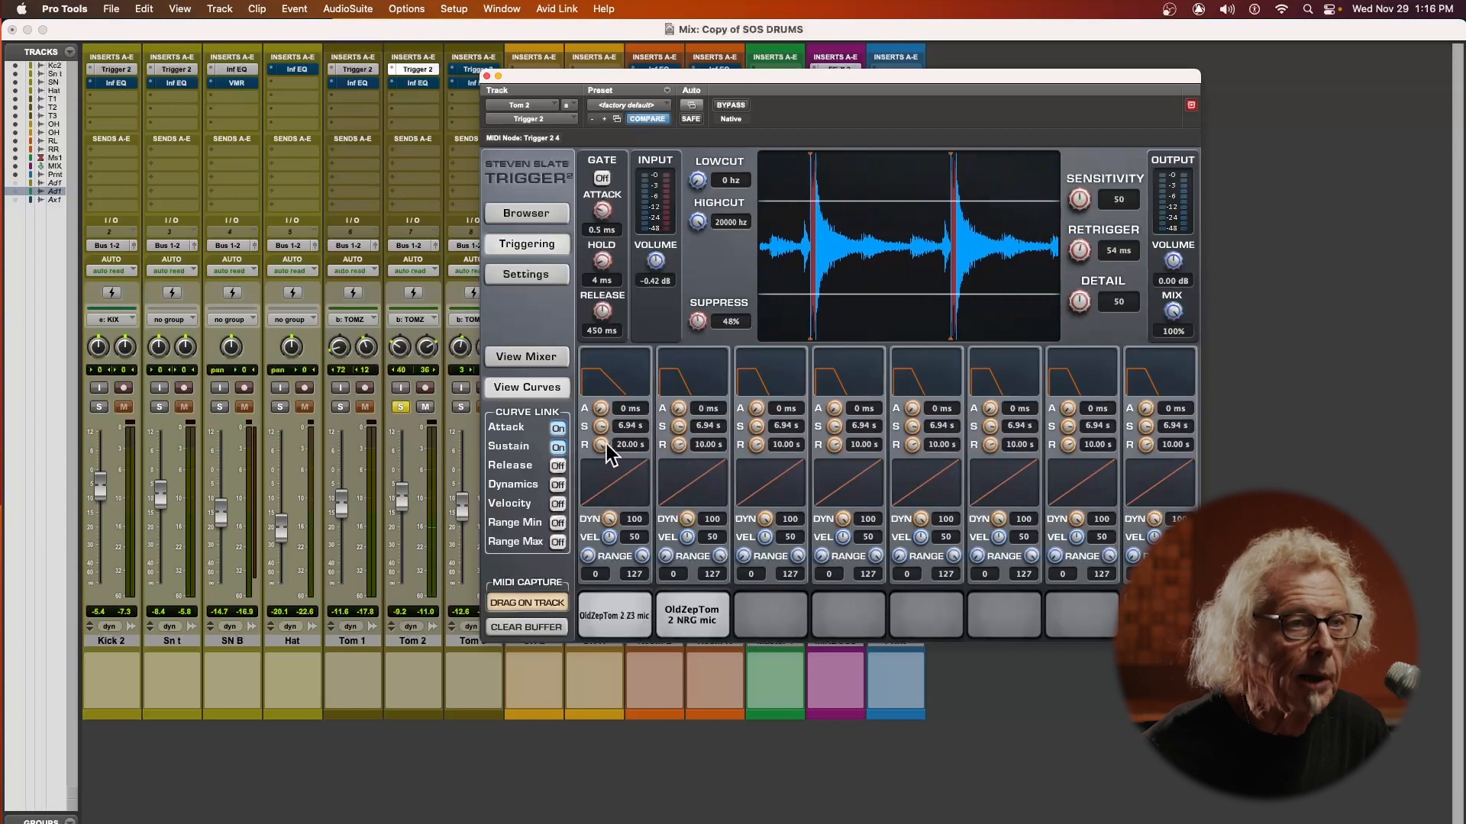
left_click_drag(601, 420, 555, 596)
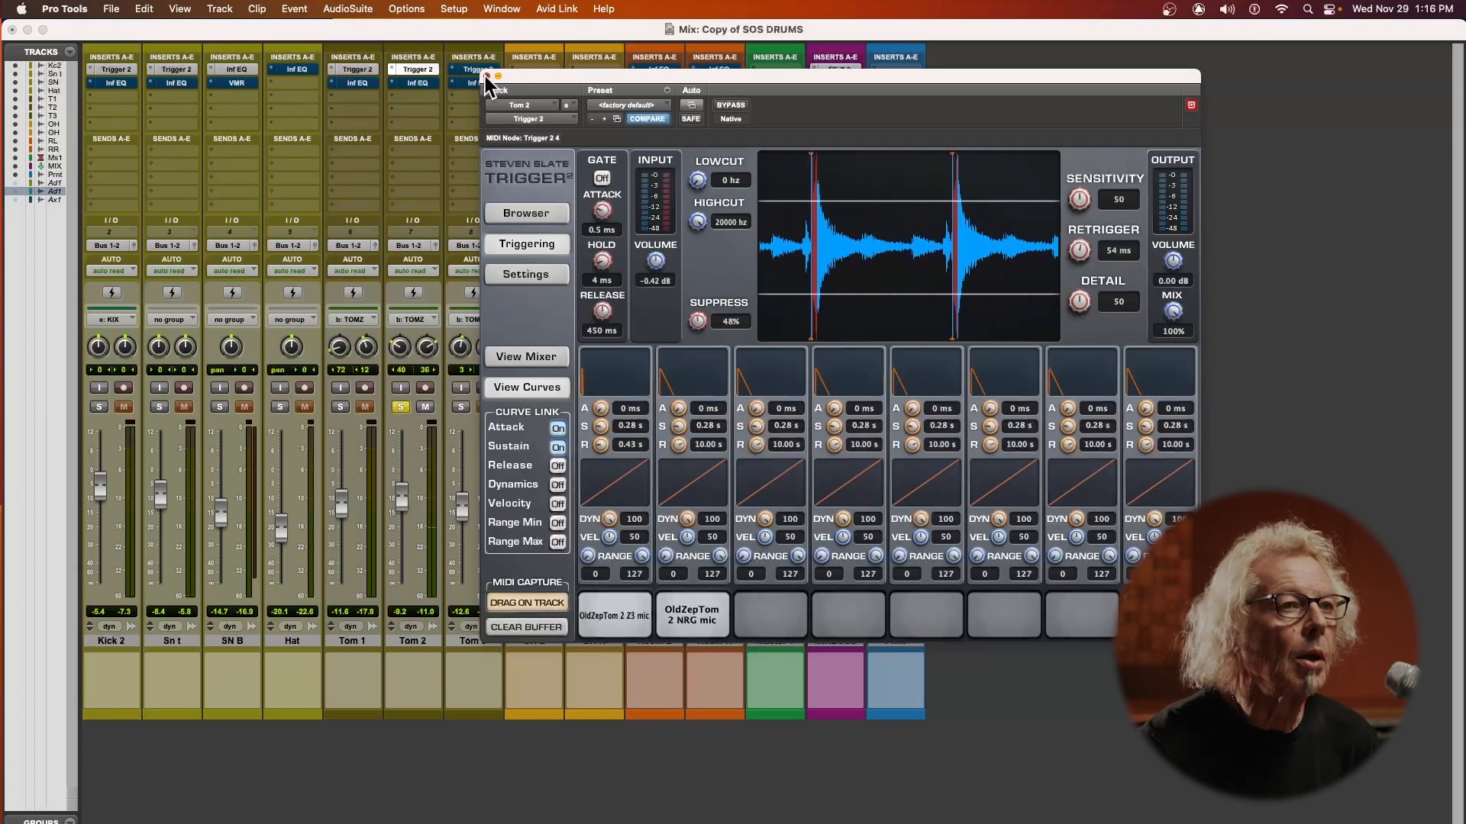
Step: Open Trigger 2 on Tom 1, solo Tom 1 alongside Tom 2, and move the plug-in window clear of the channel strips
left_click(347, 70)
left_click(340, 407)
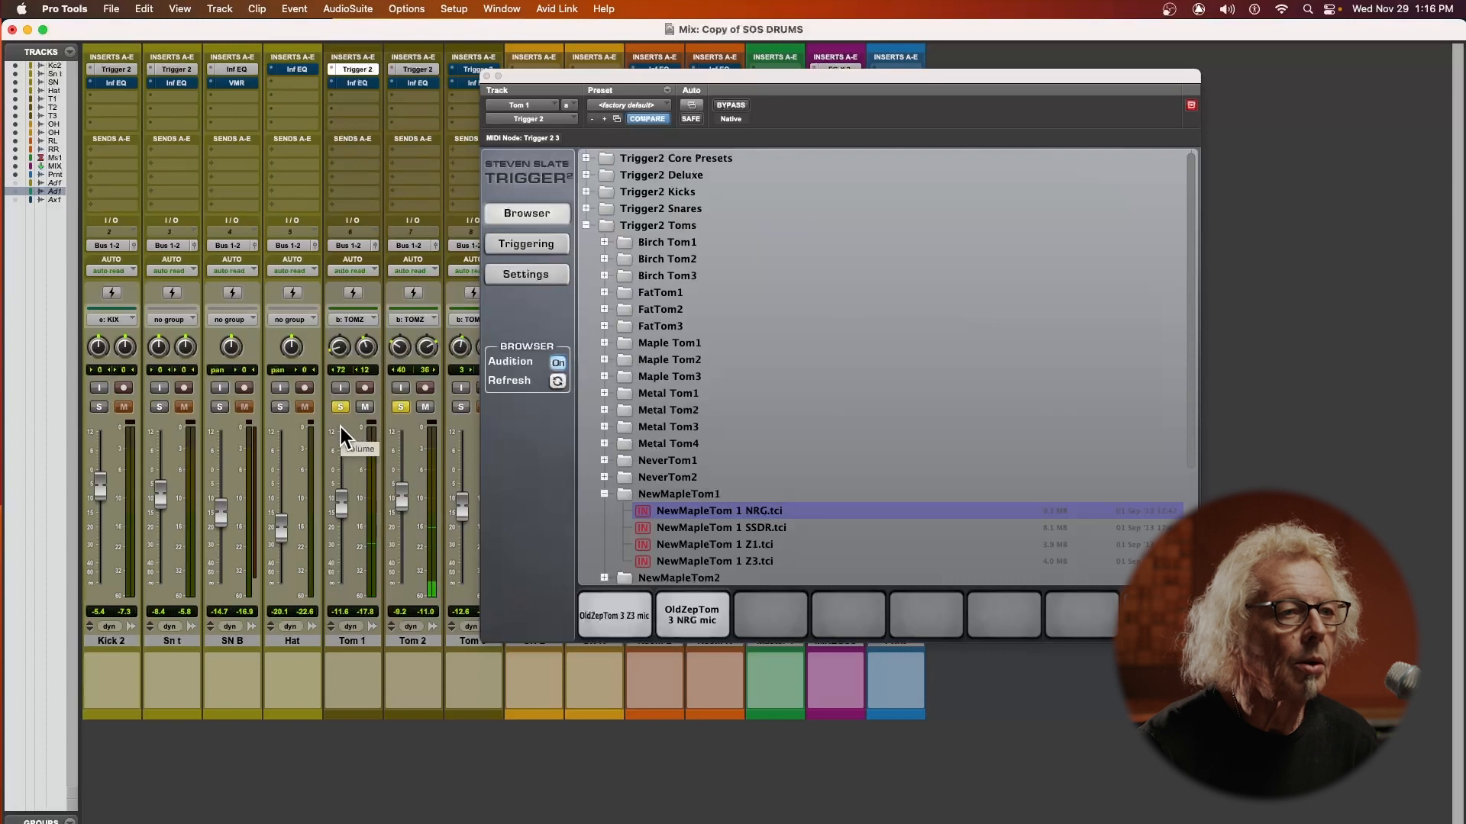
left_click_drag(612, 74, 839, 113)
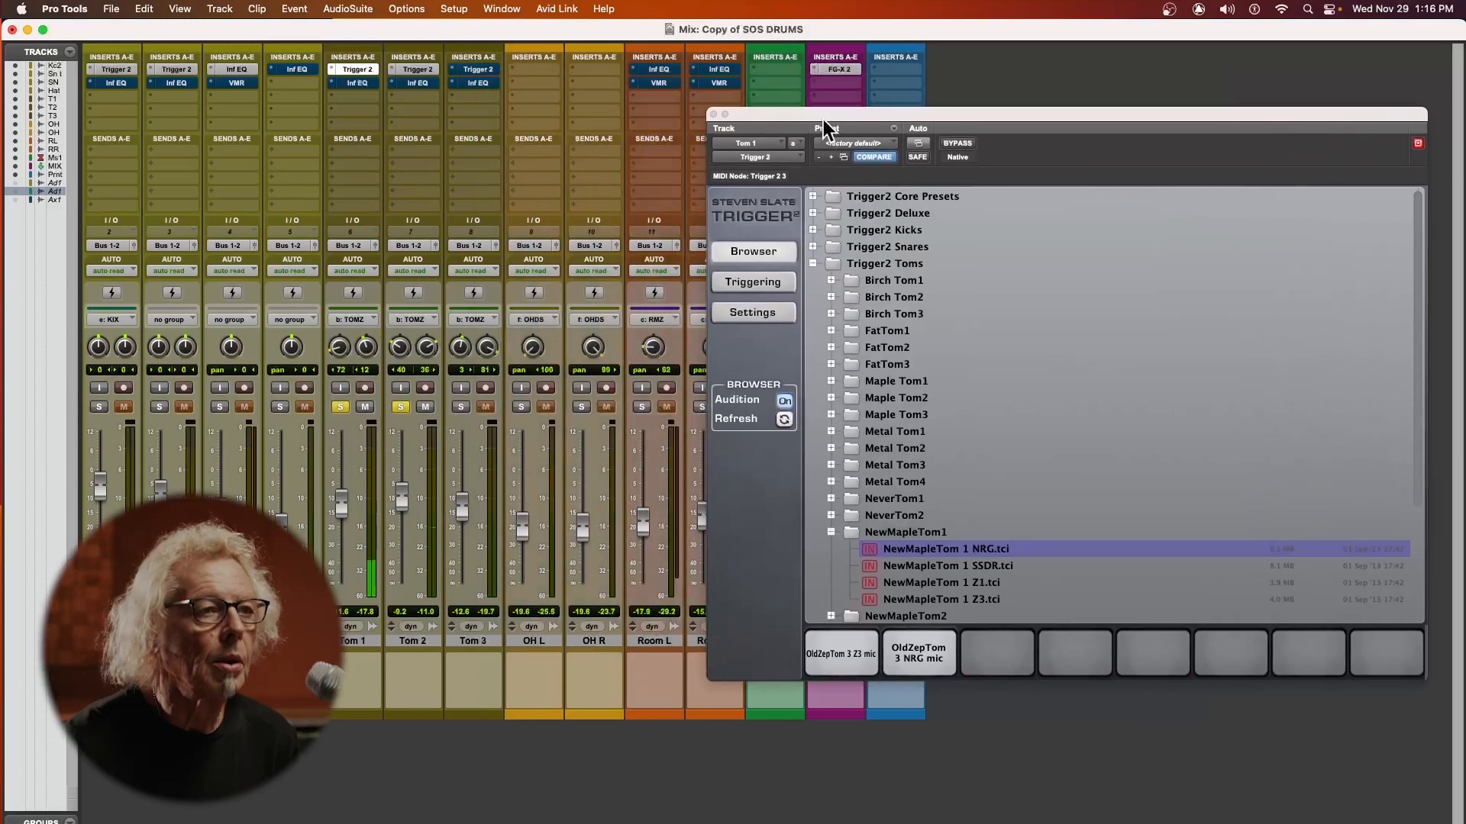
left_click(483, 68)
left_click(365, 71)
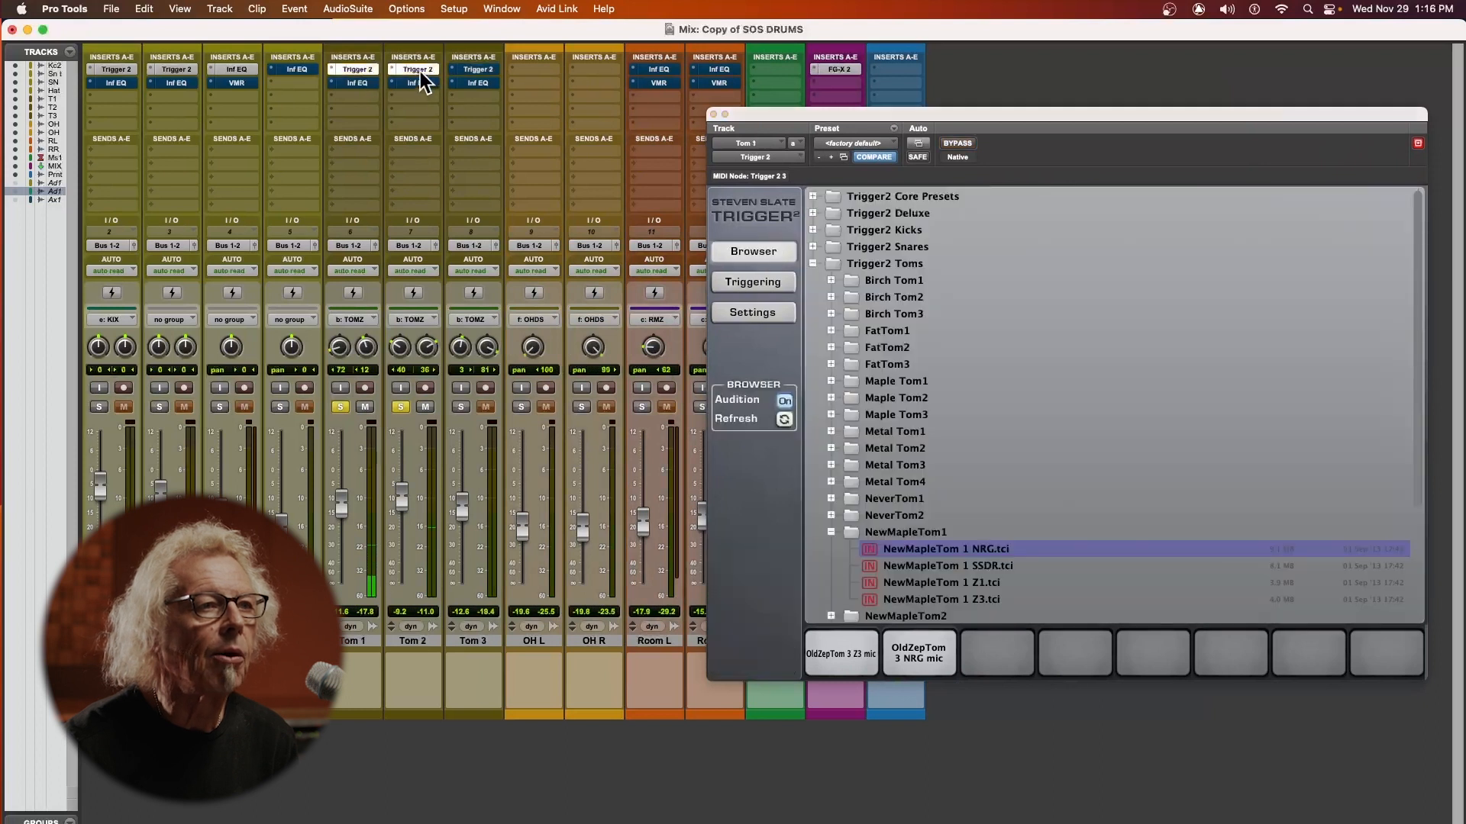
Step: Switch the Trigger 2 window to Tom 2 and leave only Tom 3 soloed
left_click(420, 71)
left_click(461, 407)
left_click(401, 407)
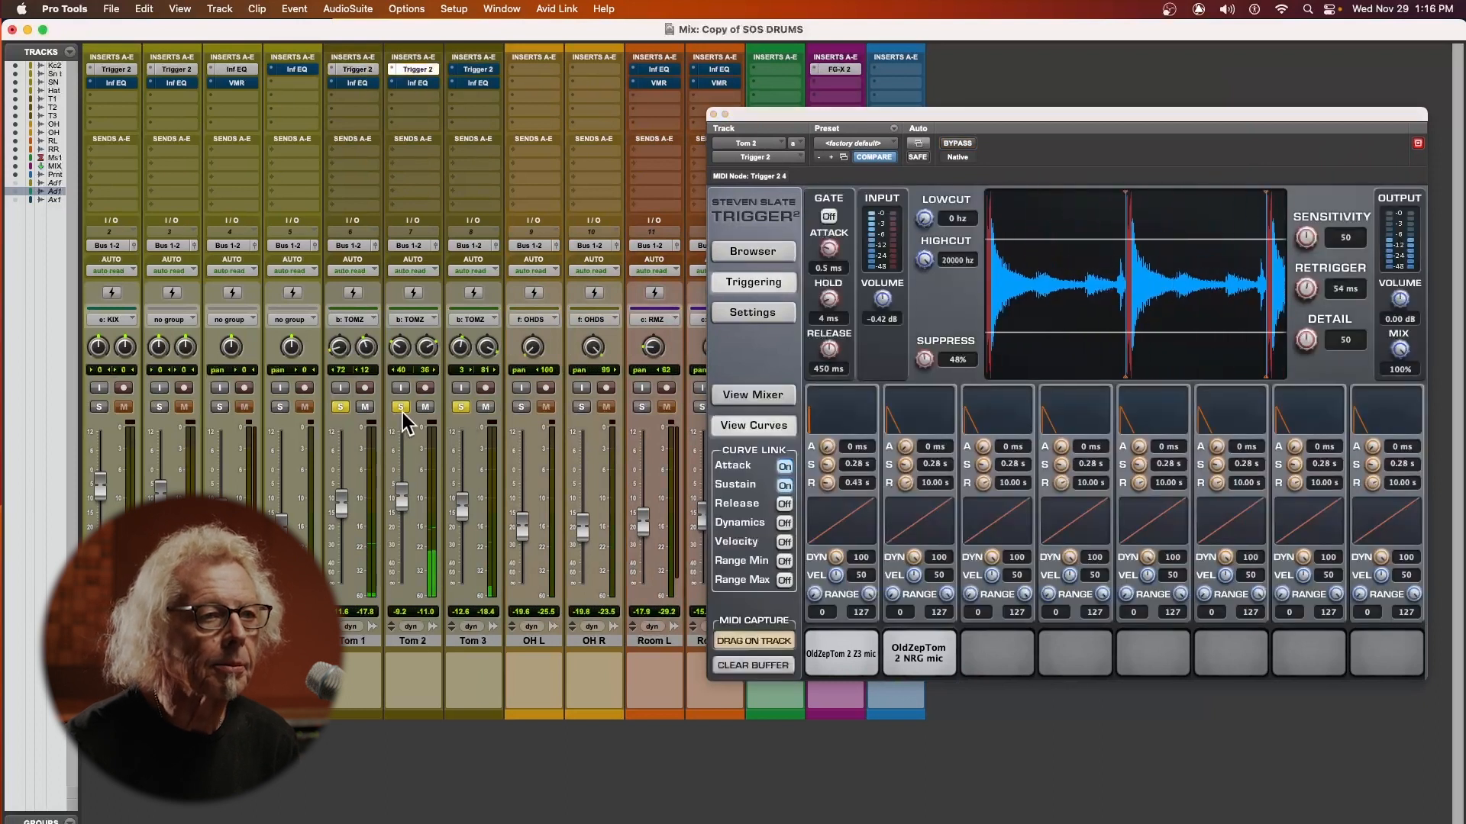
left_click(341, 407)
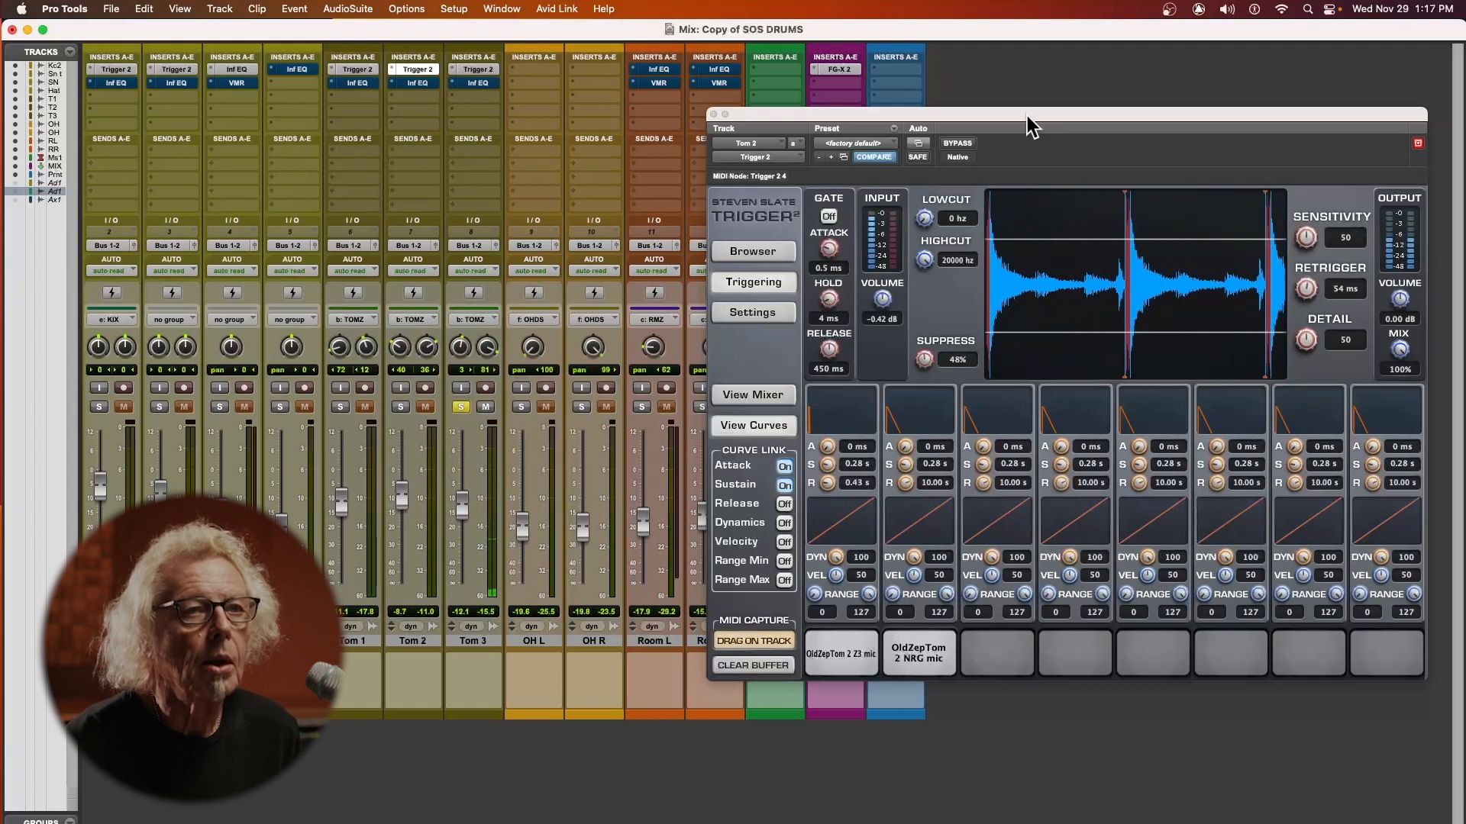
Step: Show Trigger 2's sample mixer for Tom 2 and set the OldZepTom 2 NRG sample level to -11.81 dB
left_click_drag(1024, 116, 1020, 67)
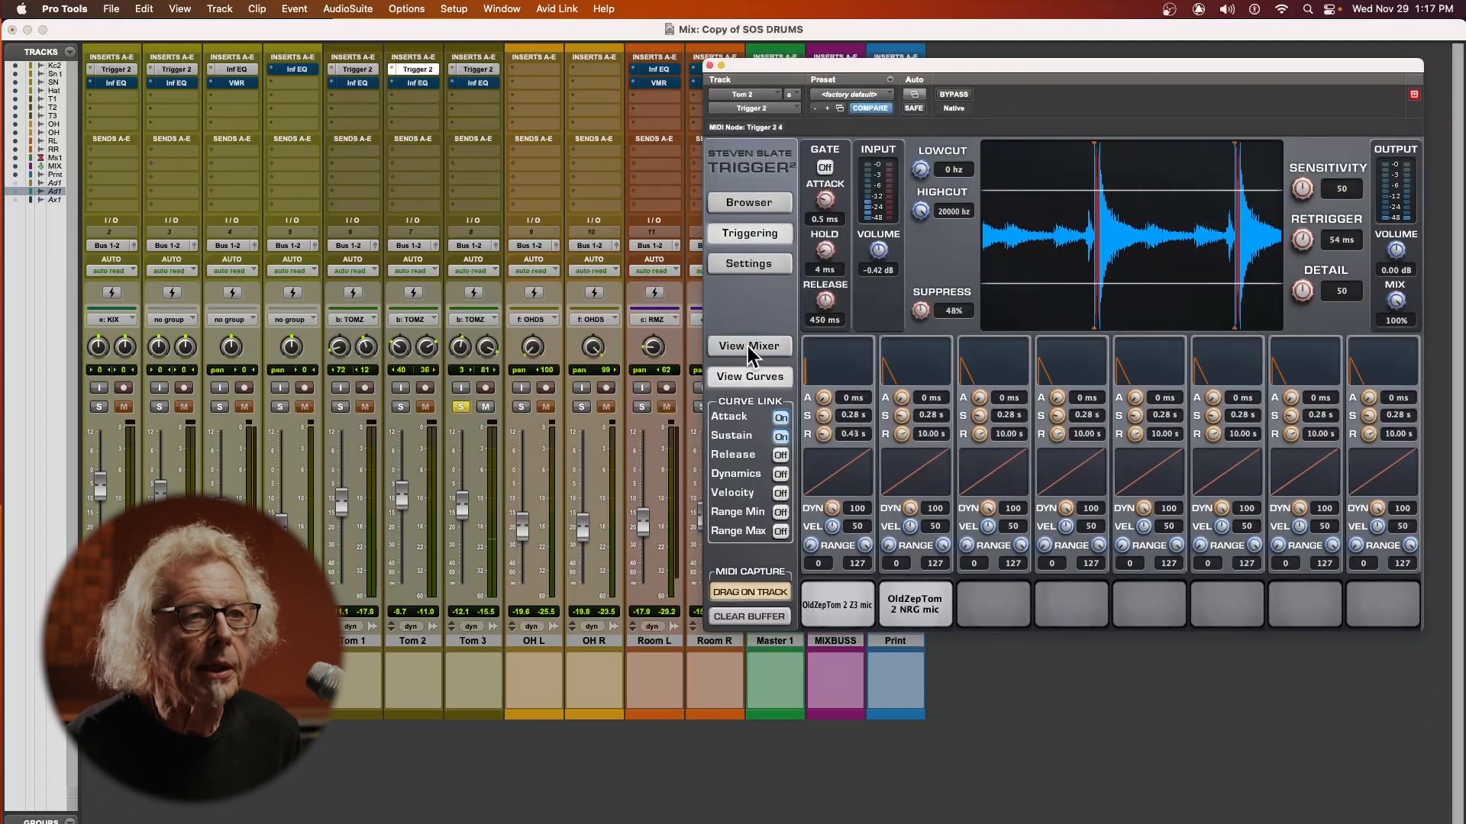
left_click(750, 346)
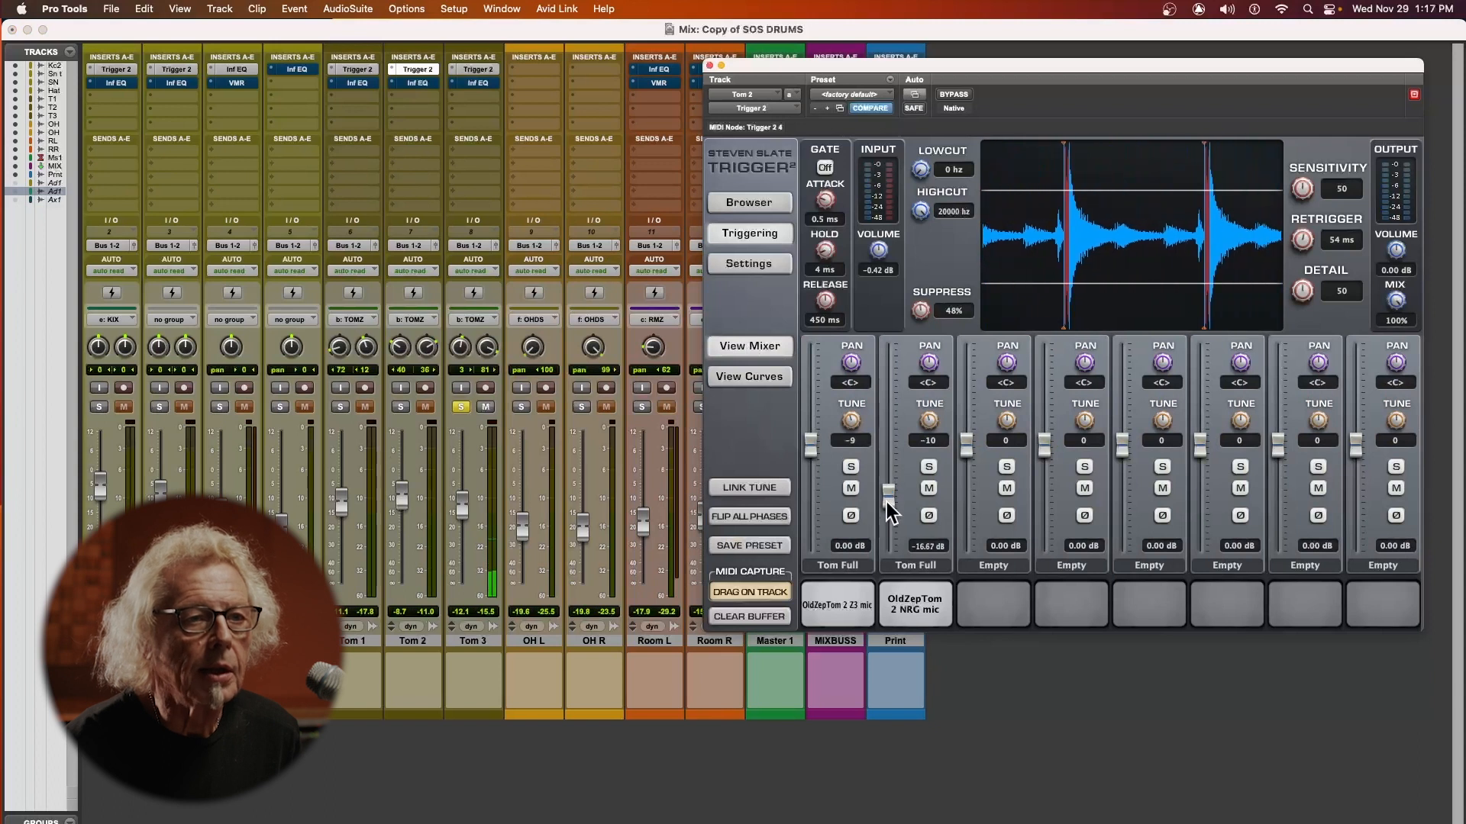
left_click_drag(886, 500, 887, 491)
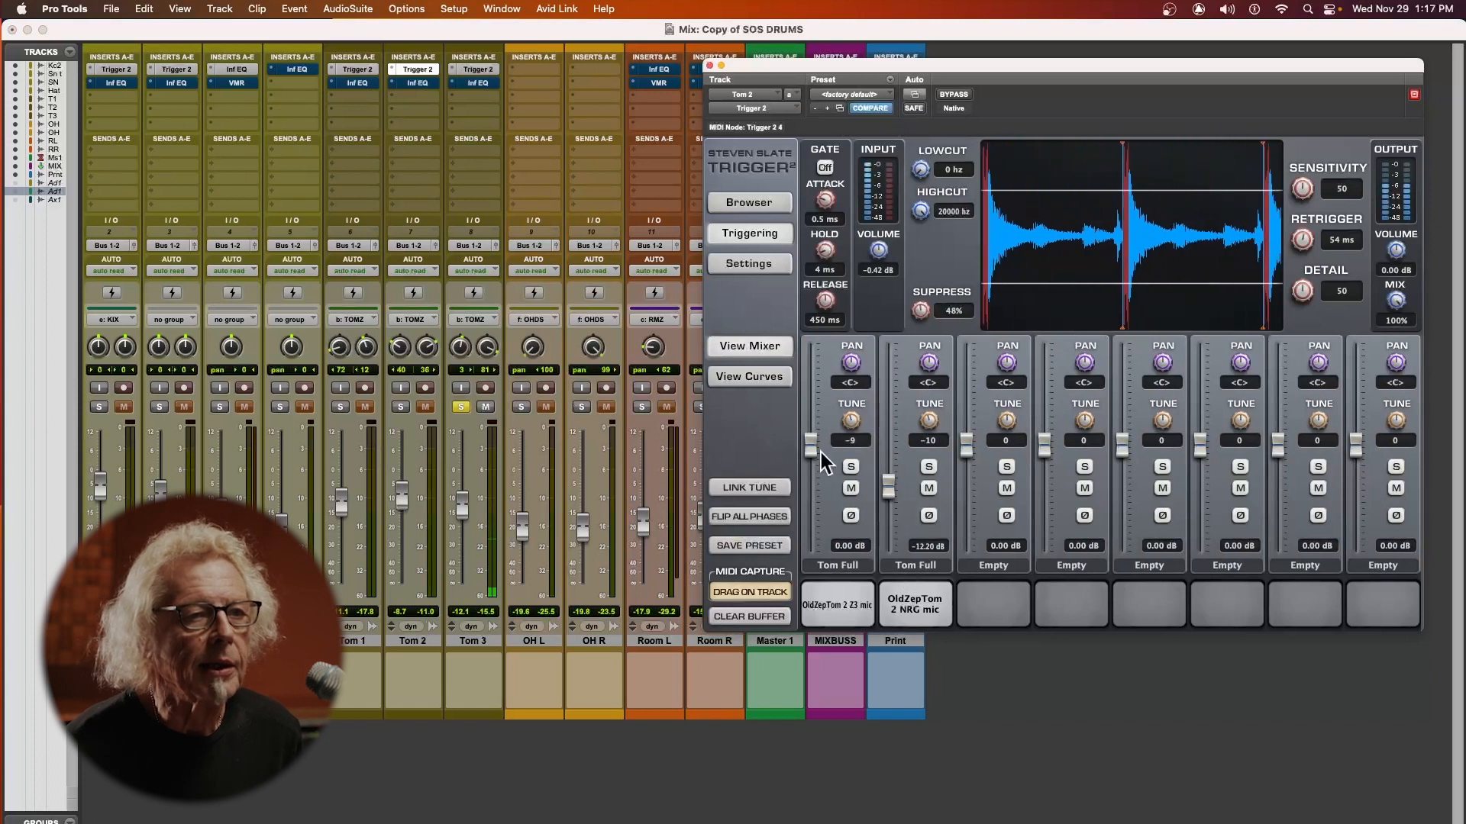
left_click_drag(886, 498, 886, 497)
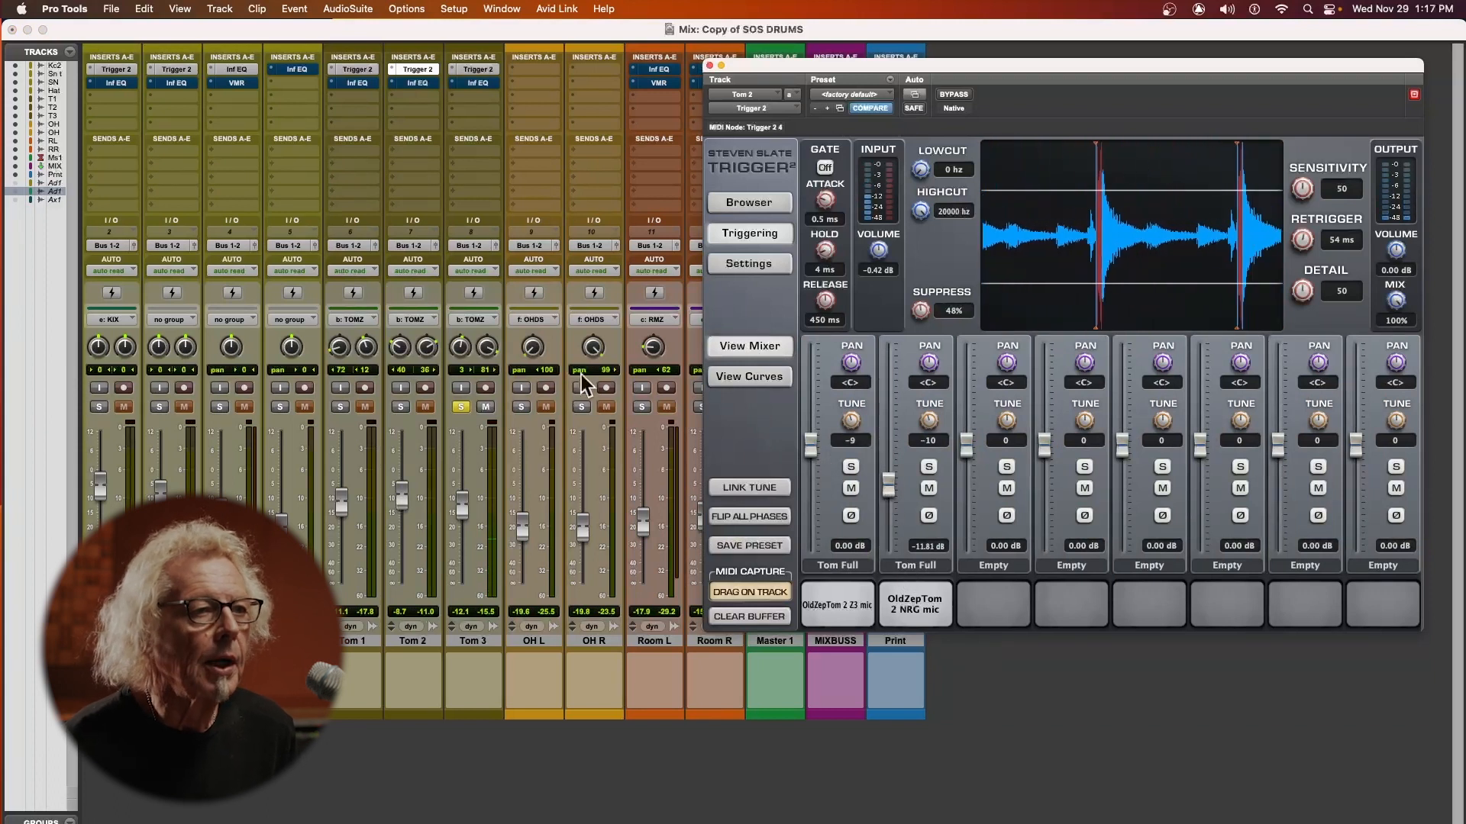
Step: Clear the tom solos and play the full drum mix from 00:58:04:12
left_click(341, 406)
left_click(399, 407)
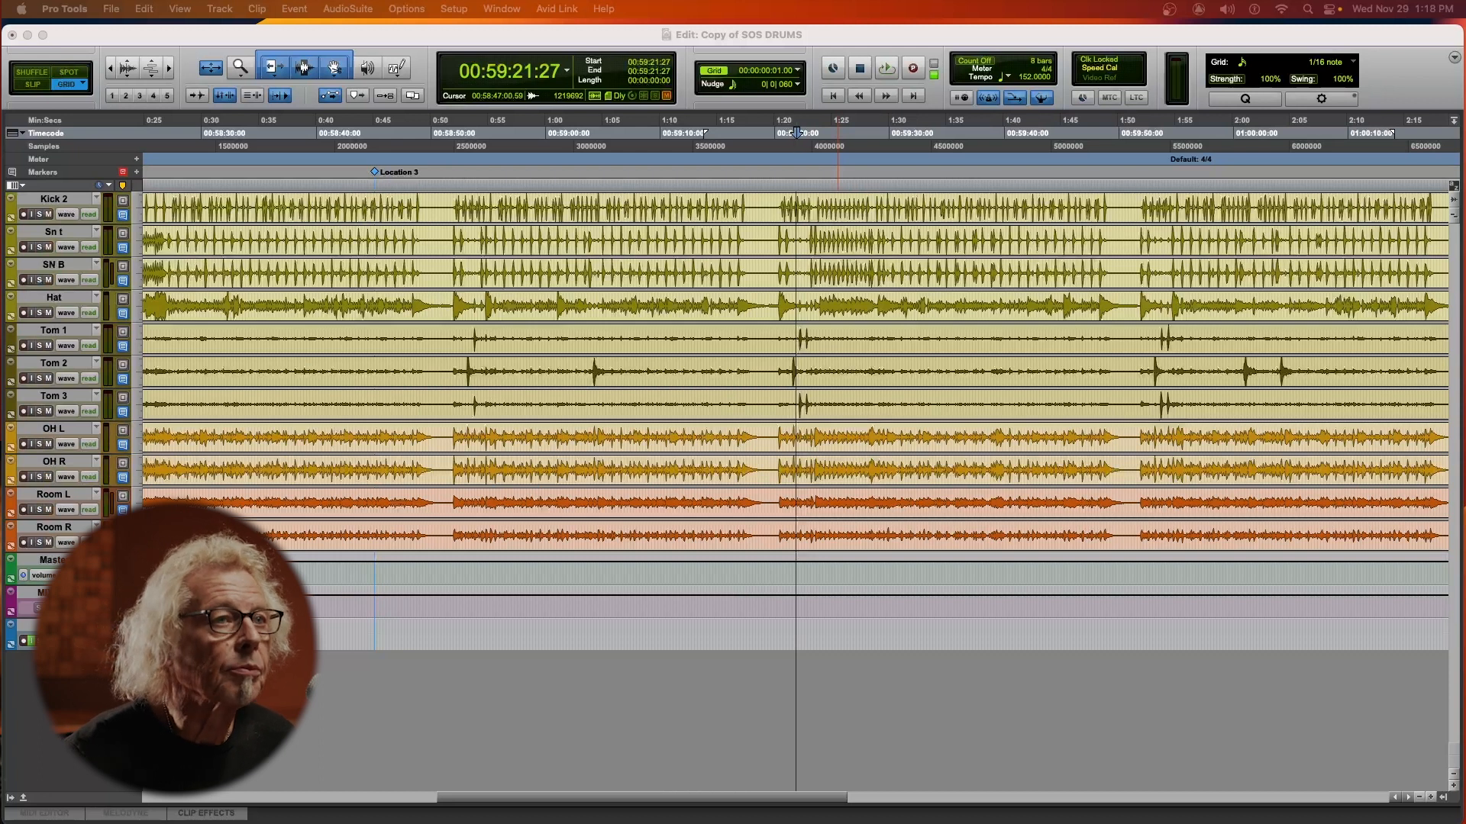
key("Return")
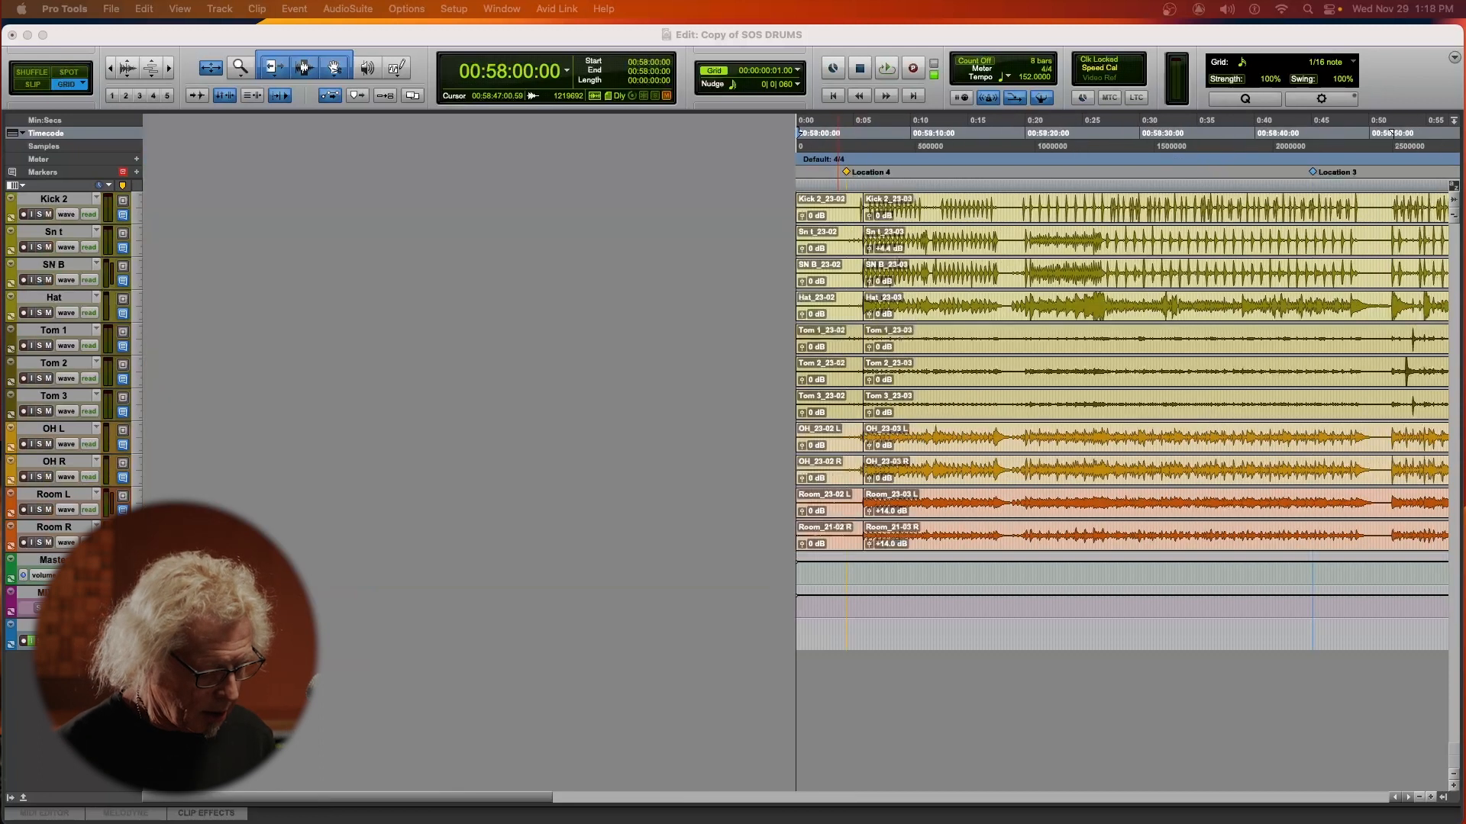
left_click(846, 133)
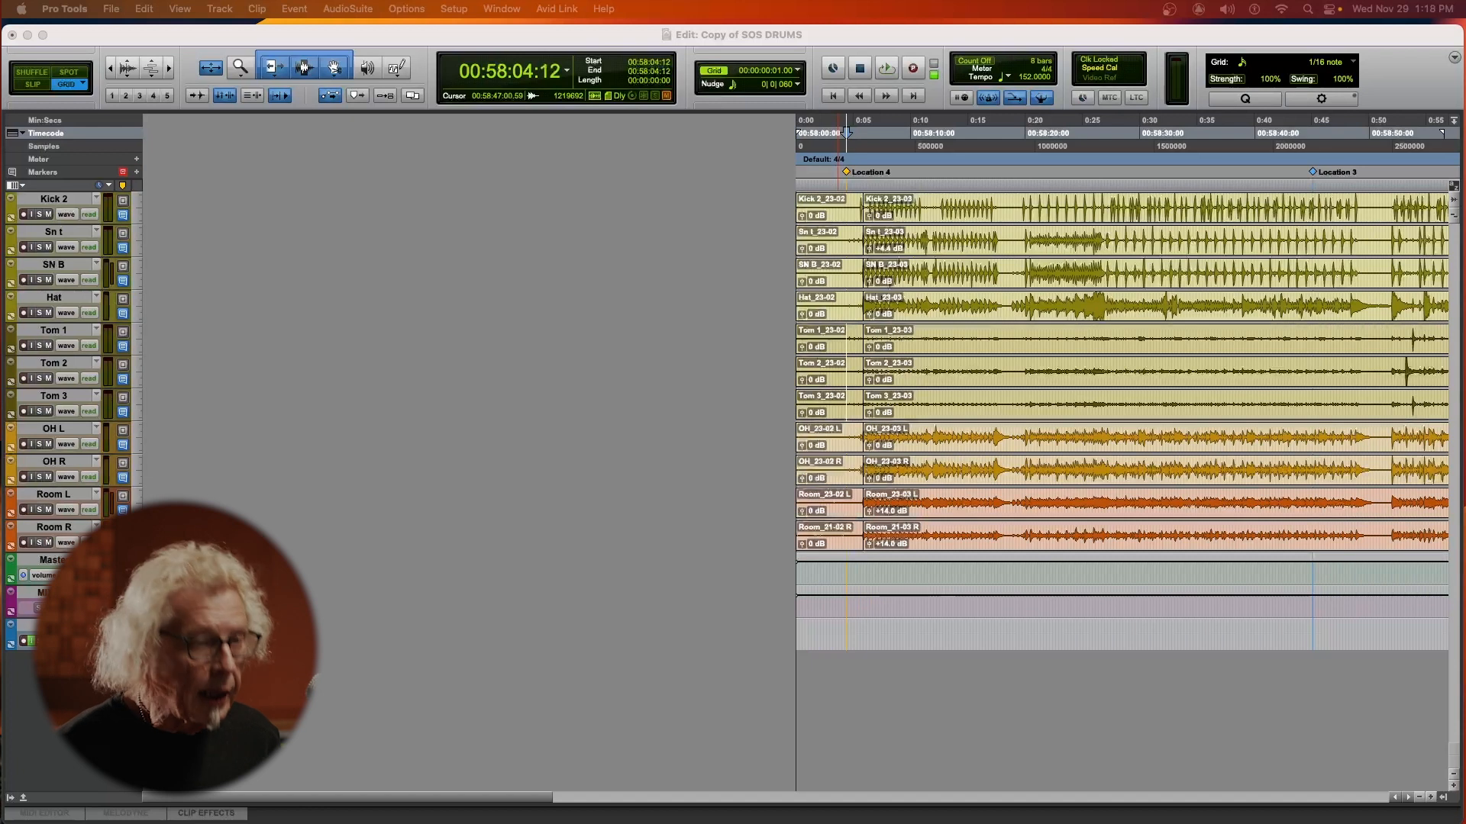
key("space")
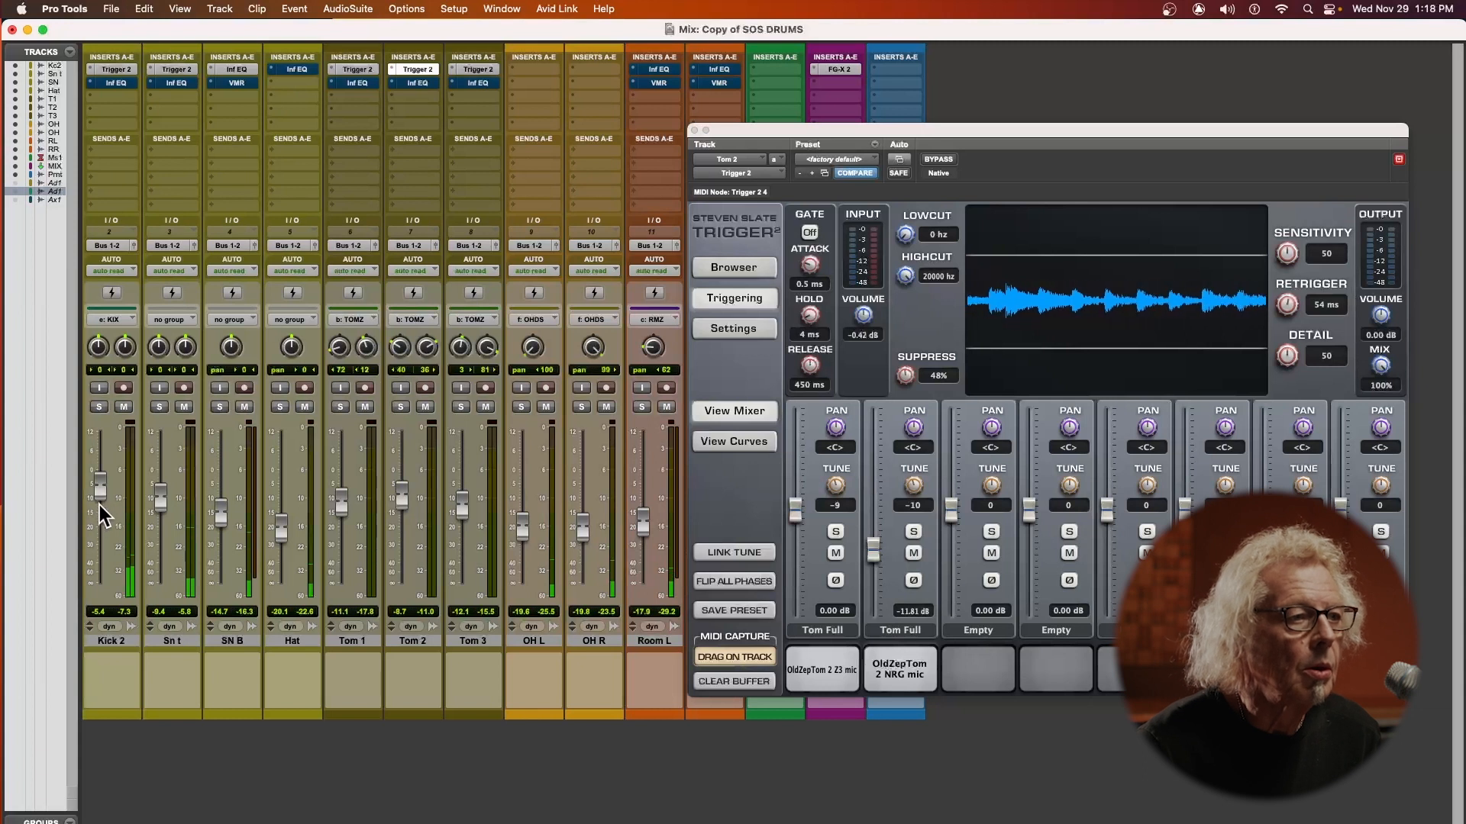
Step: Move Trigger 2 aside, raise Room L to -15.6 and Room R to -13.5, and set Kick 2 to -5.9 and Sn t to -7.8
left_click_drag(740, 131, 1067, 246)
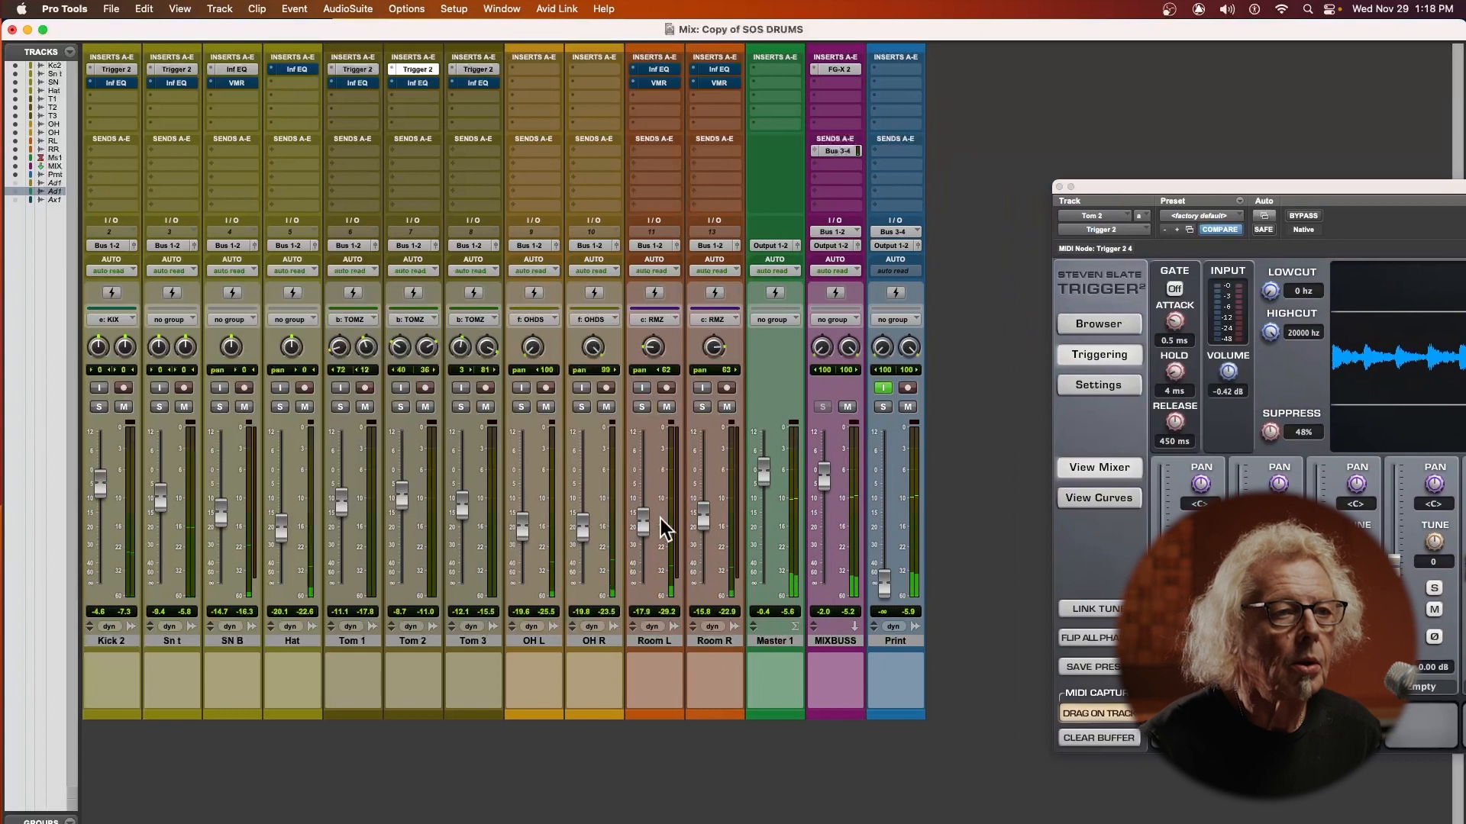
left_click_drag(645, 526, 646, 526)
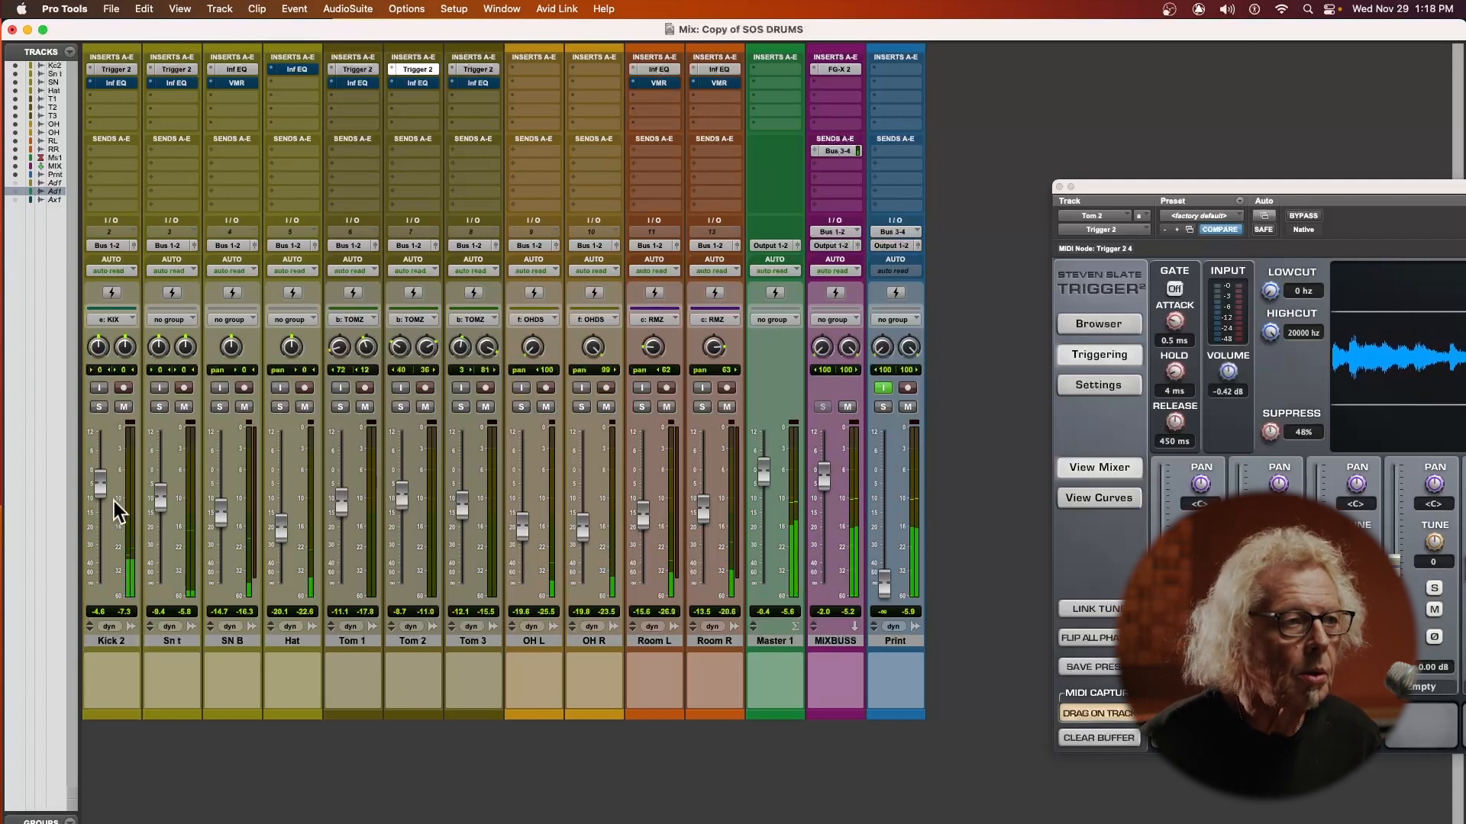
left_click_drag(105, 504, 162, 509)
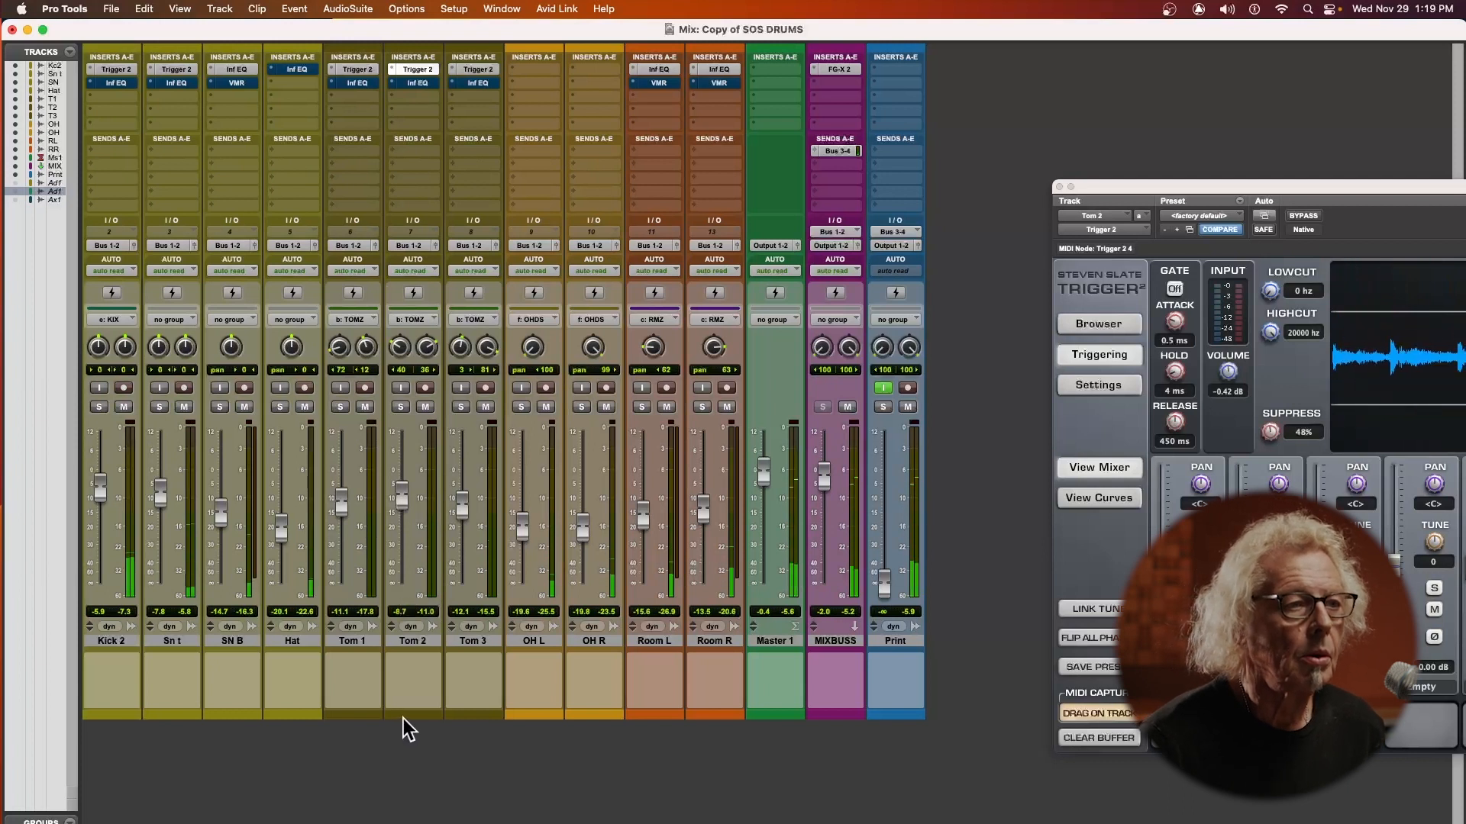
Step: Lower the room faders to -17.7 and -15.6, bring the grouped toms down with Tom 2 at -10.2, and raise Sn t slightly
left_click_drag(710, 519, 709, 527)
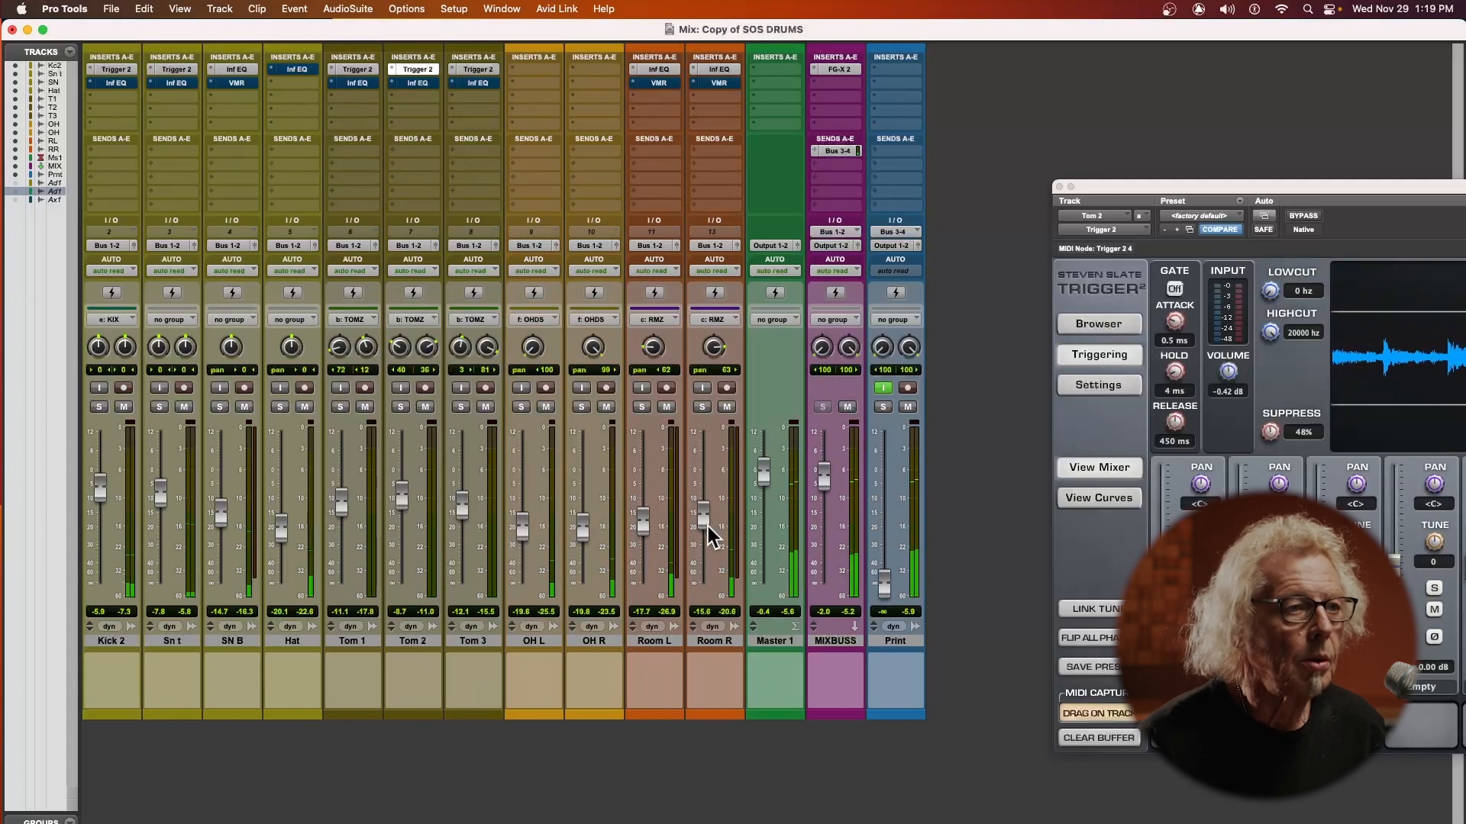
left_click_drag(402, 494, 397, 508)
left_click_drag(163, 505, 164, 502)
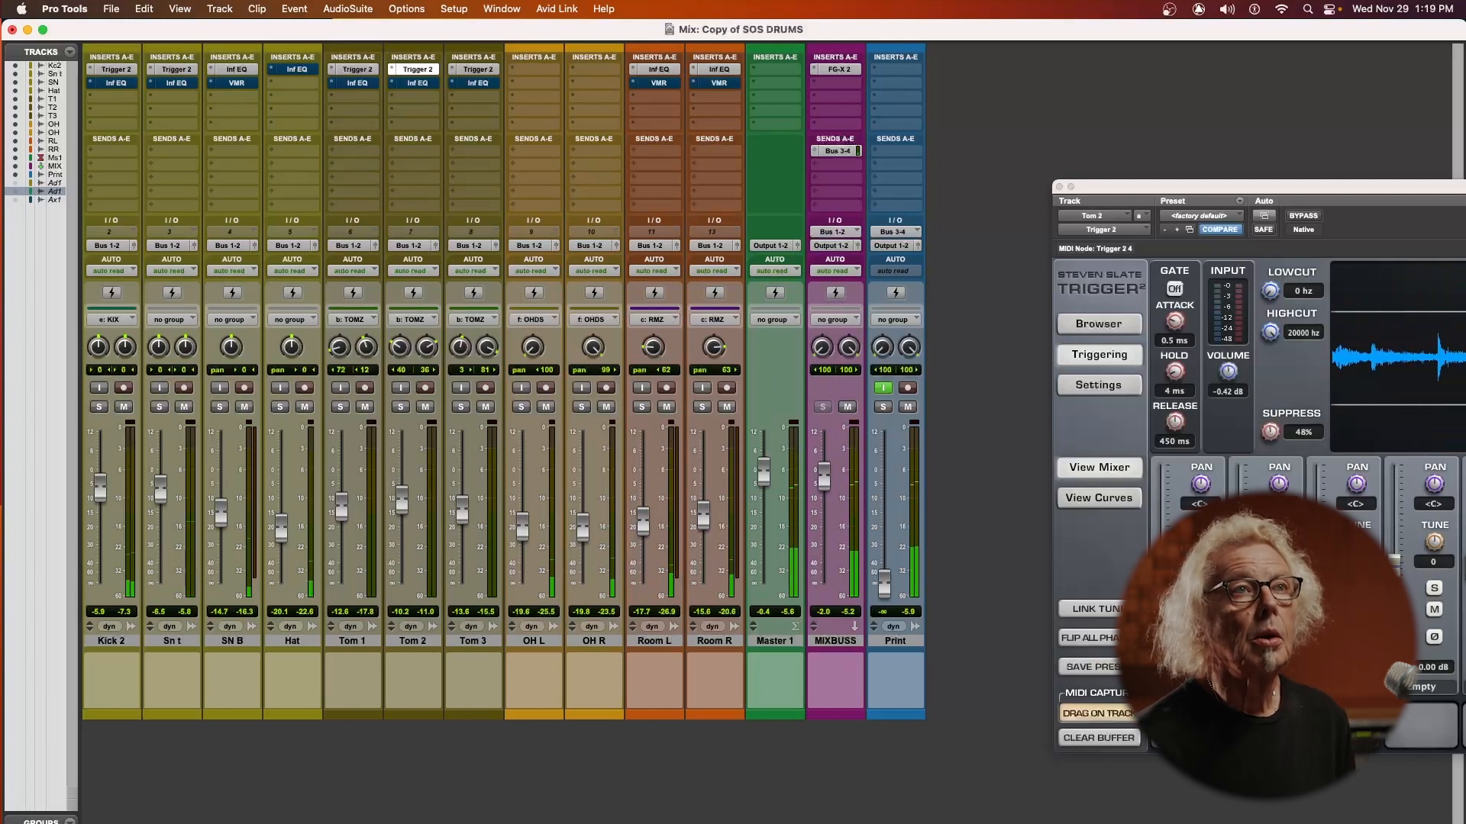
Step: Return to the Edit window and briefly play the drums from 00:59:51:11
key("super+equal")
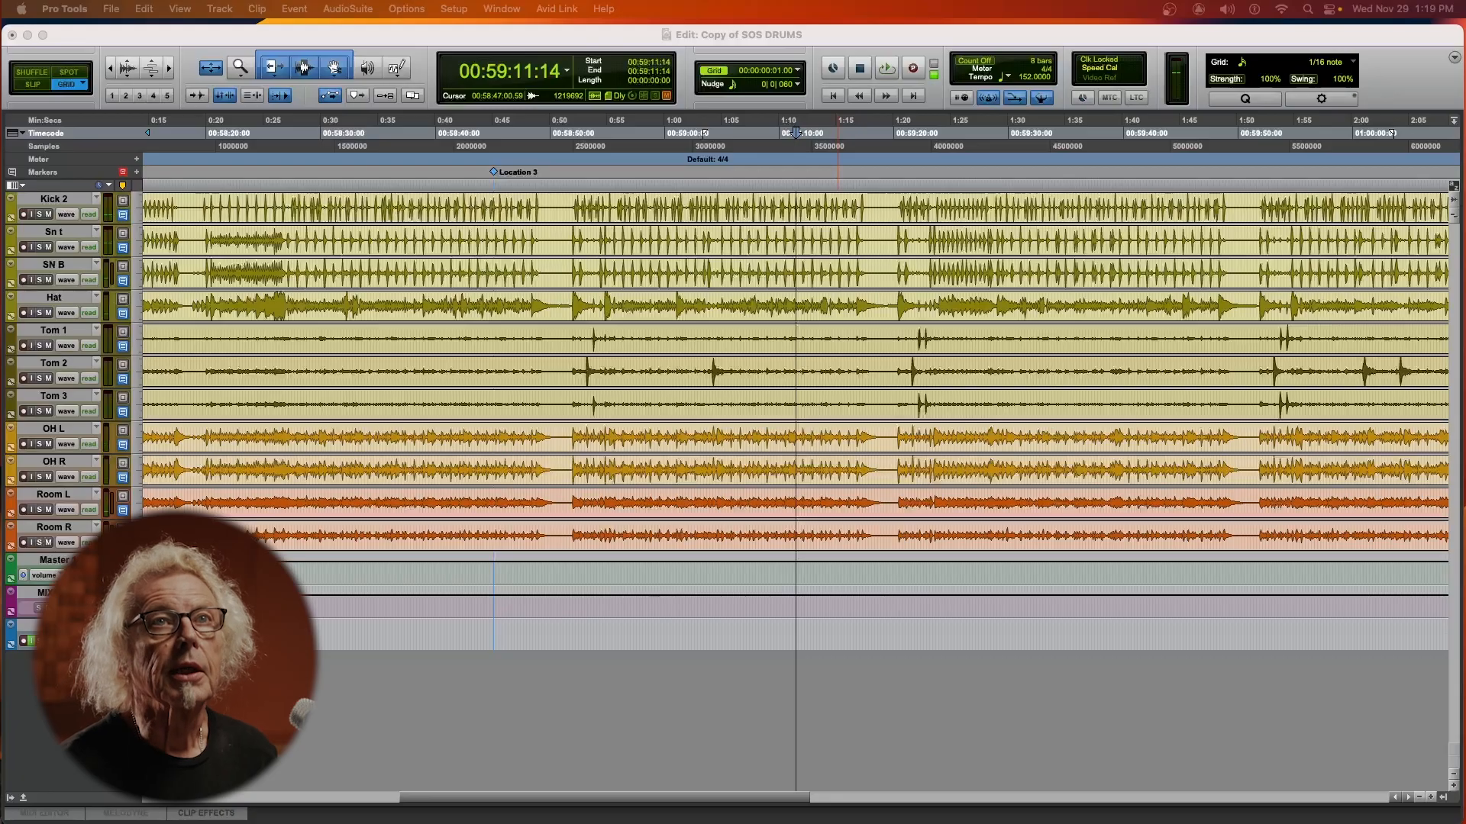
left_click(1252, 339)
key("space")
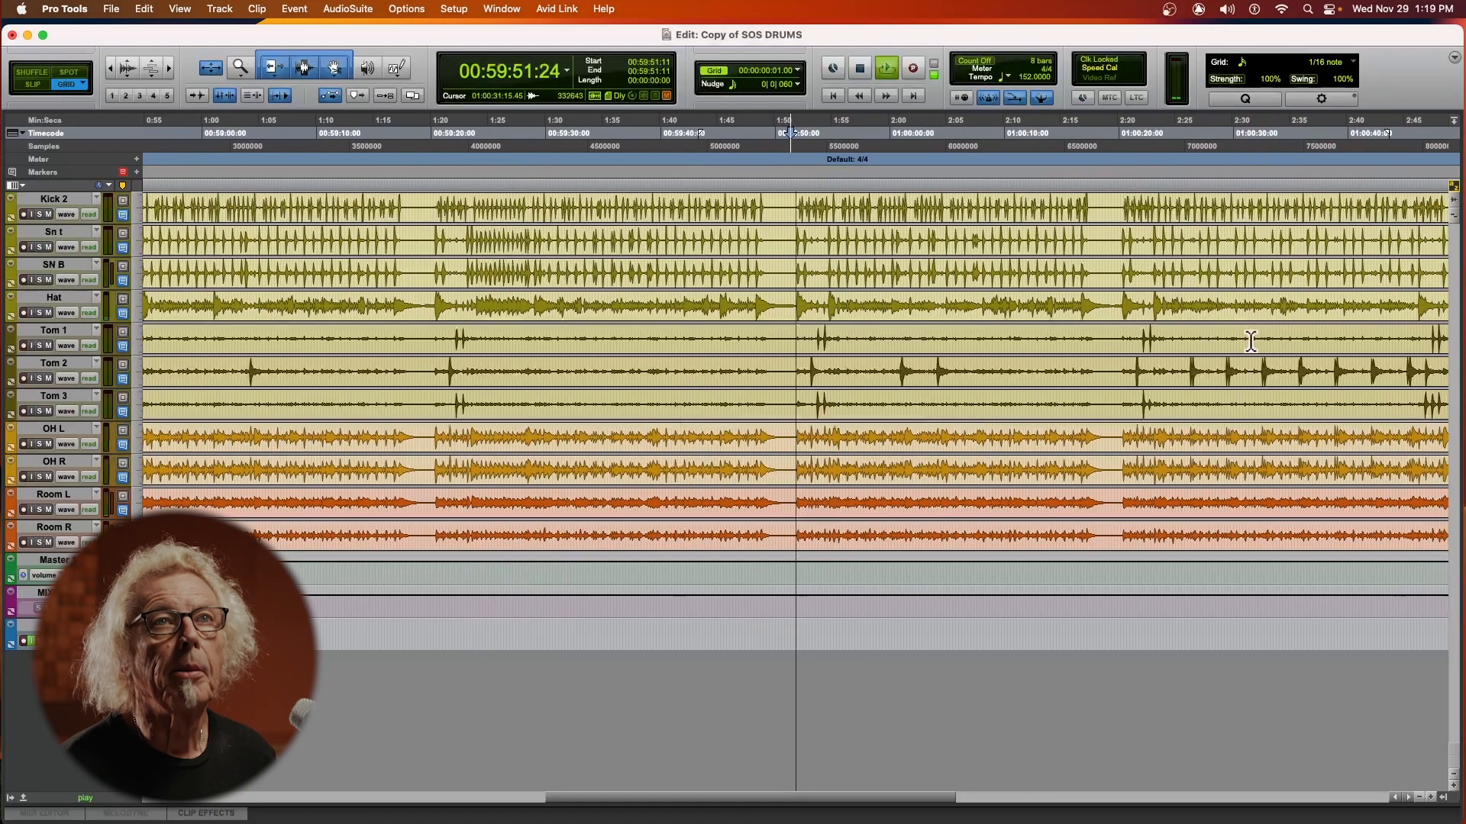
key("space")
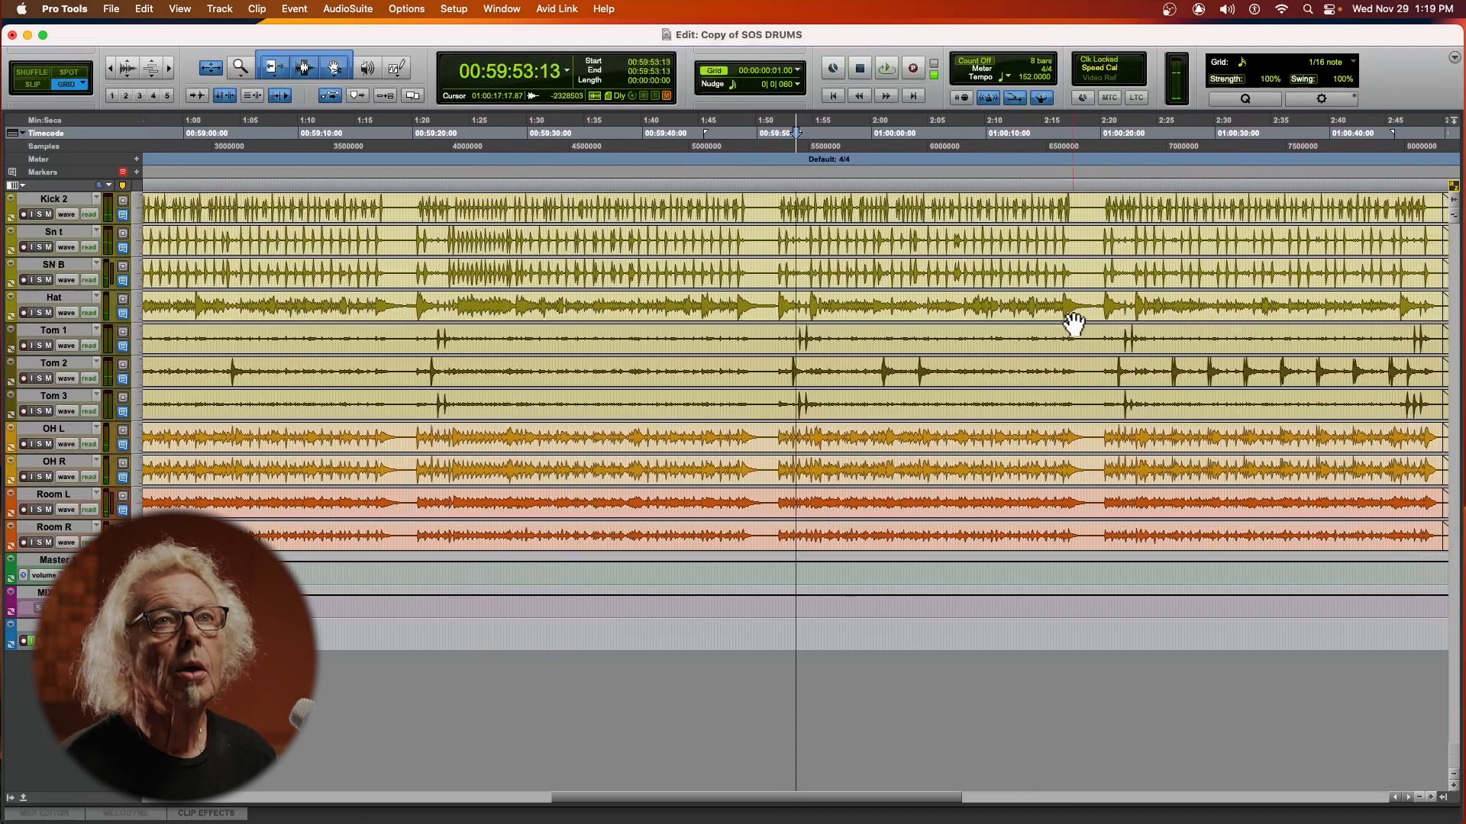
Step: Play the drums from about 01:00:19 and zoom in on the tom fill around 01:00:23
key("space")
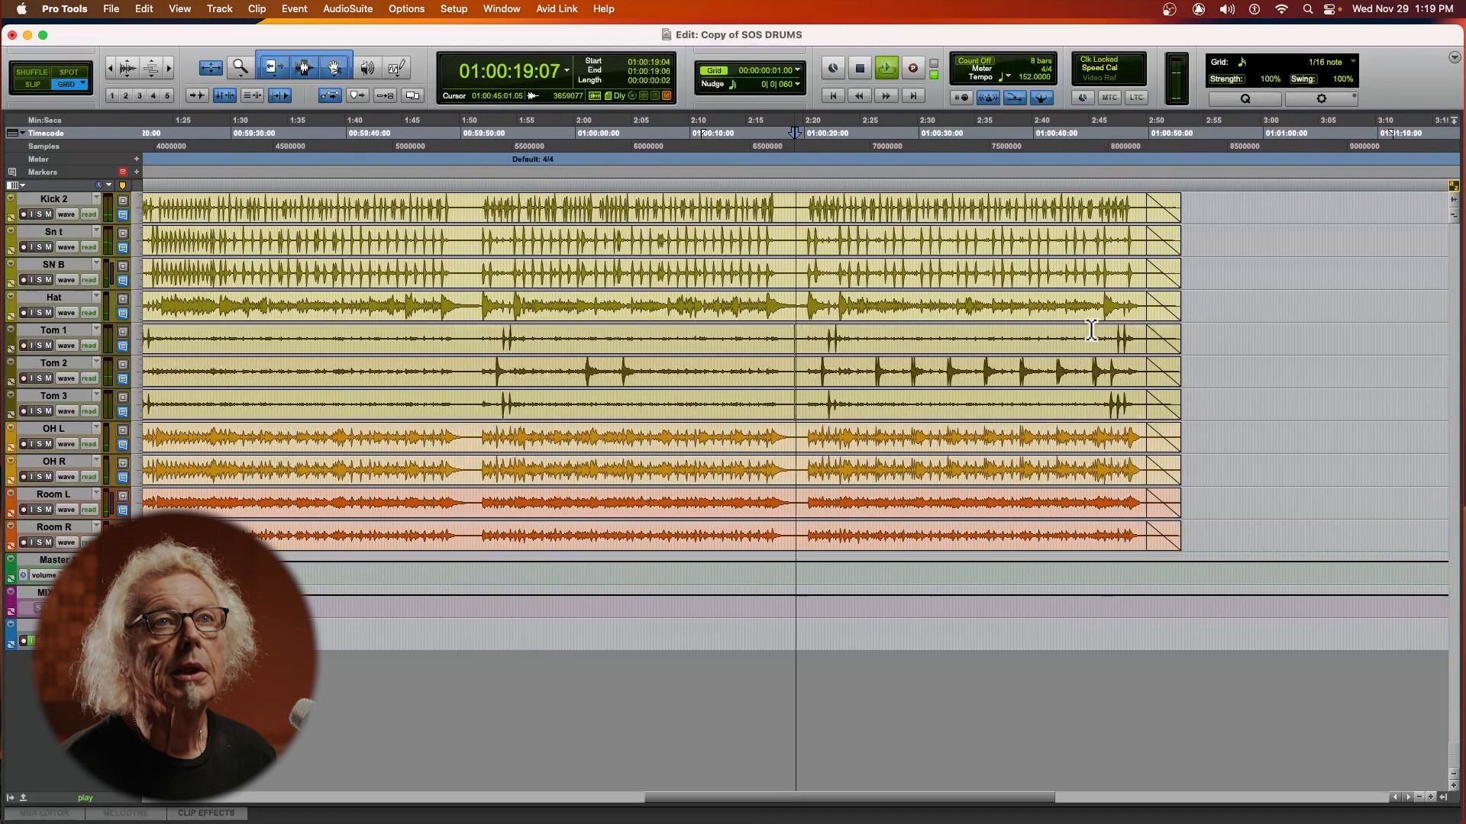
key("space")
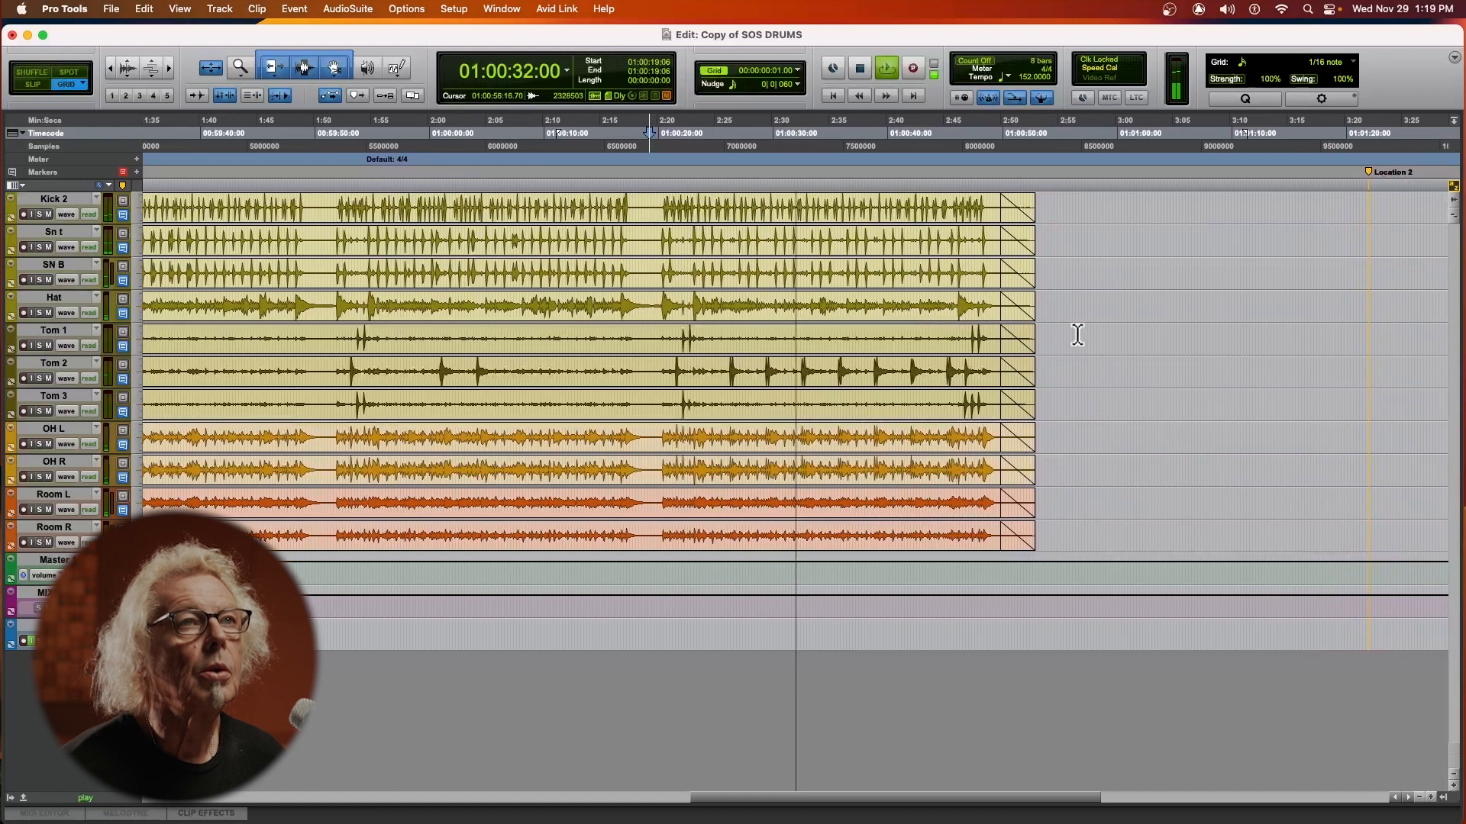
key("space")
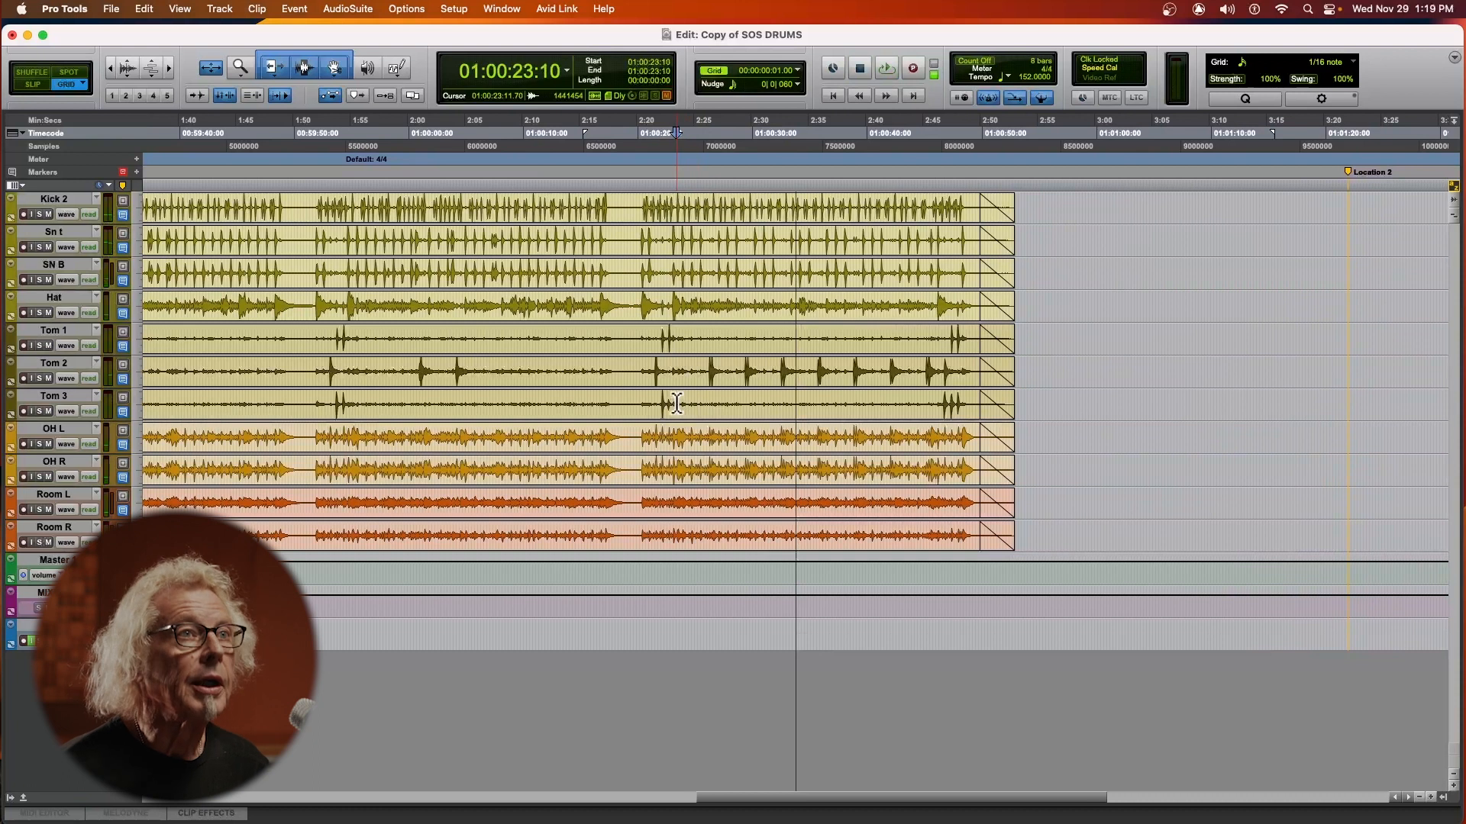
key("super+bracketright")
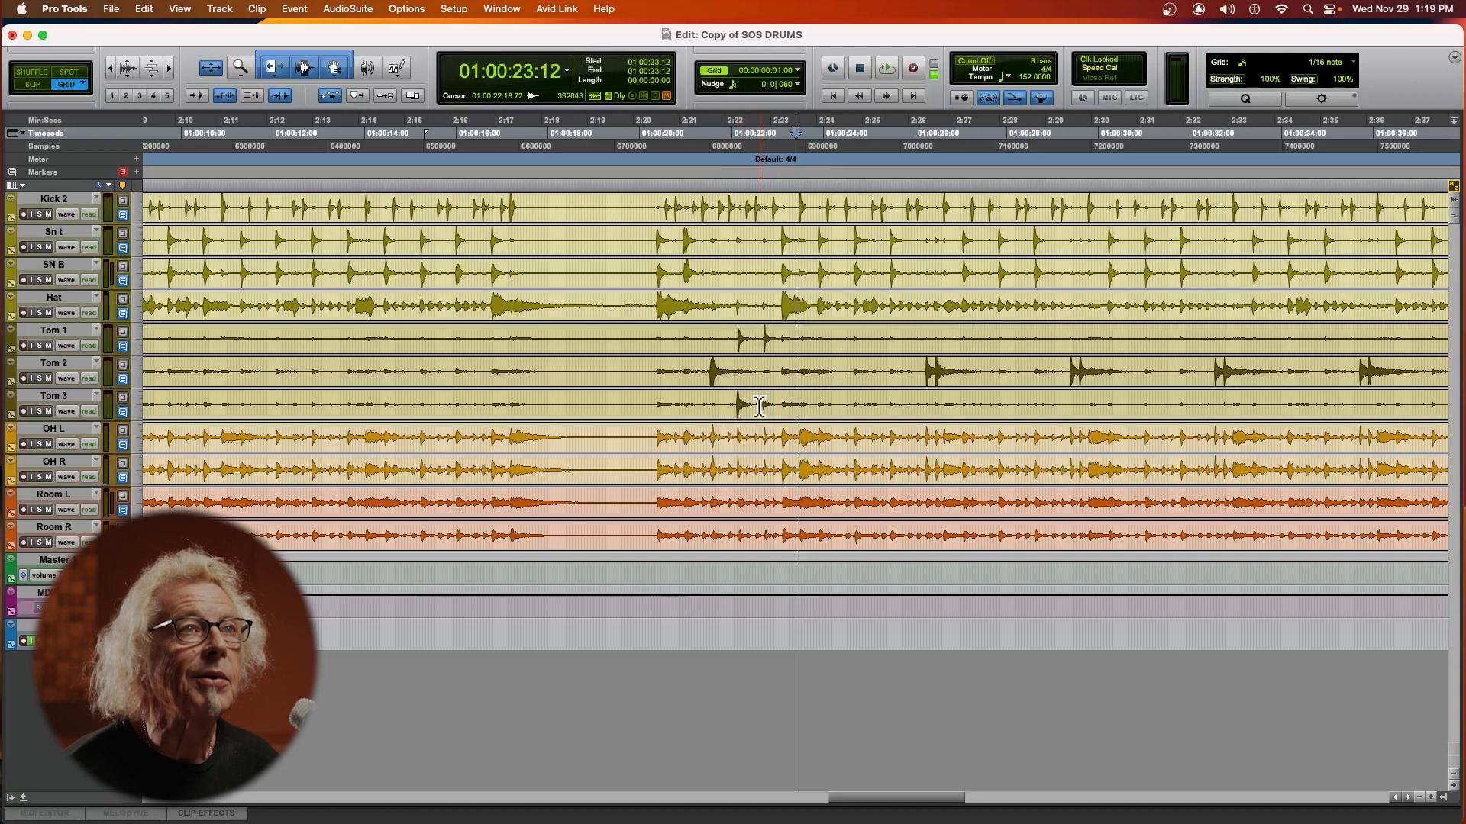
left_click_drag(759, 401, 784, 409)
key("n")
left_click(813, 389)
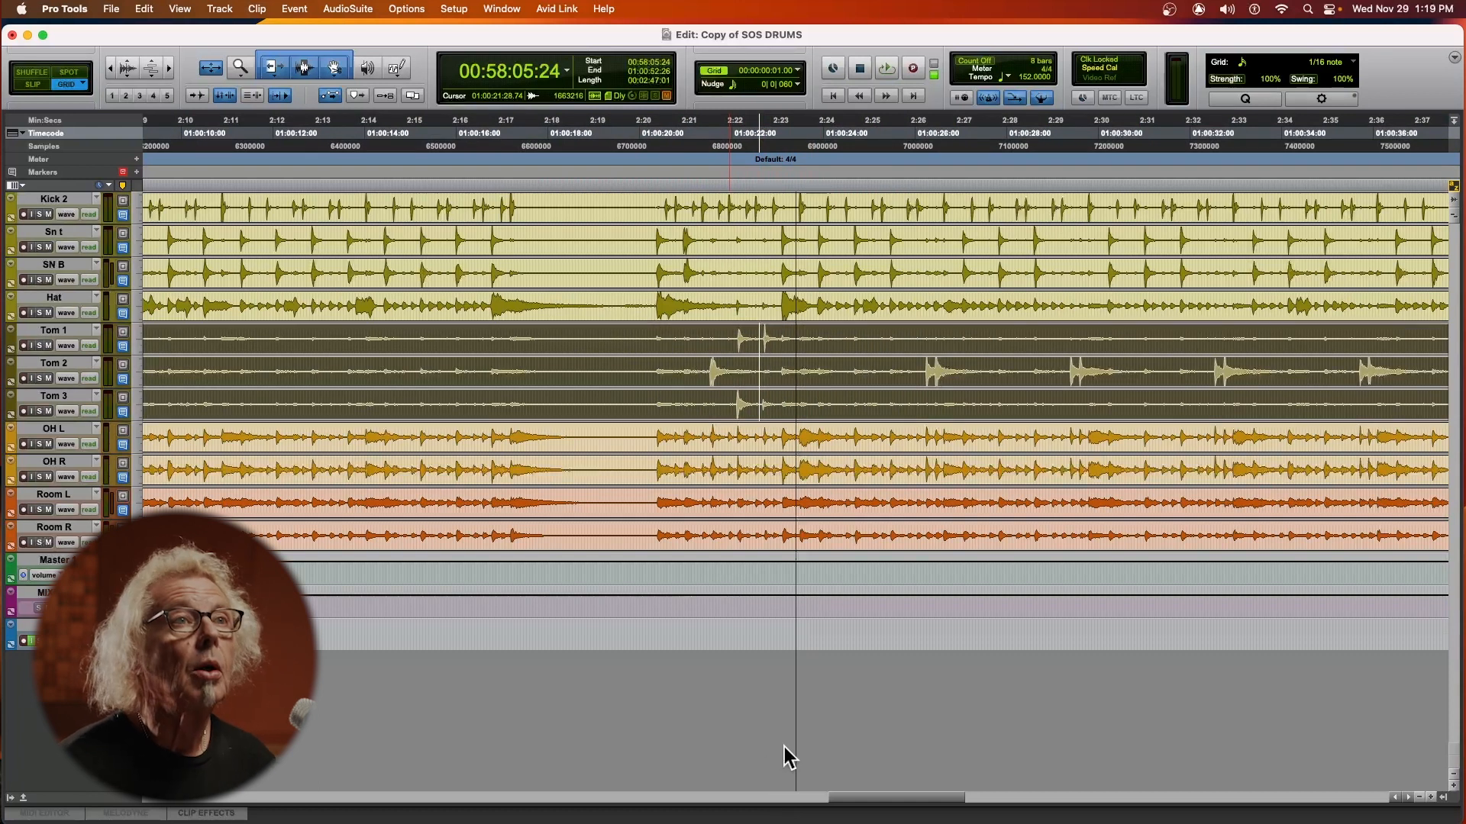
left_click_drag(1080, 326, 1075, 330)
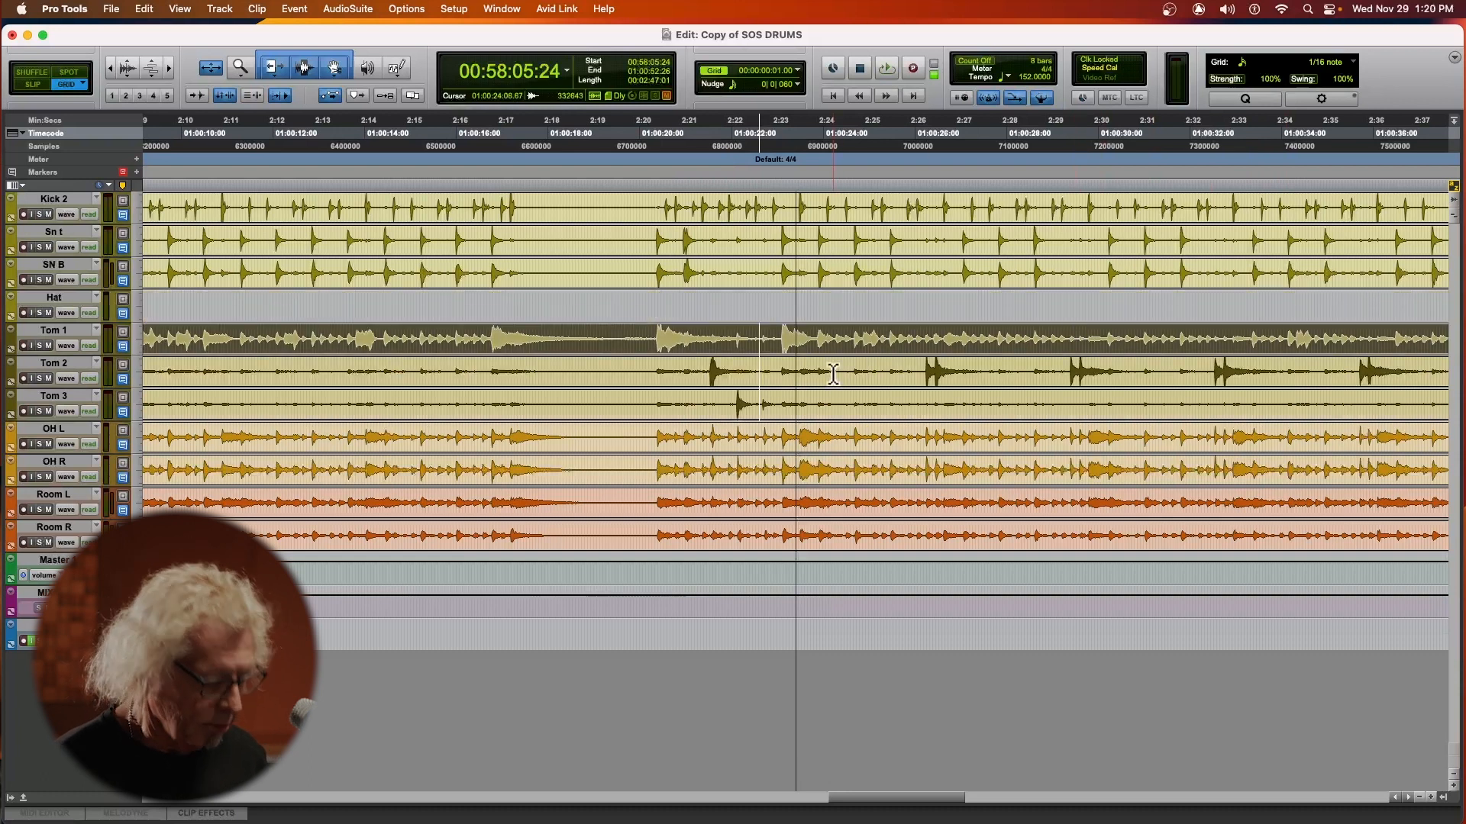
key("super+z")
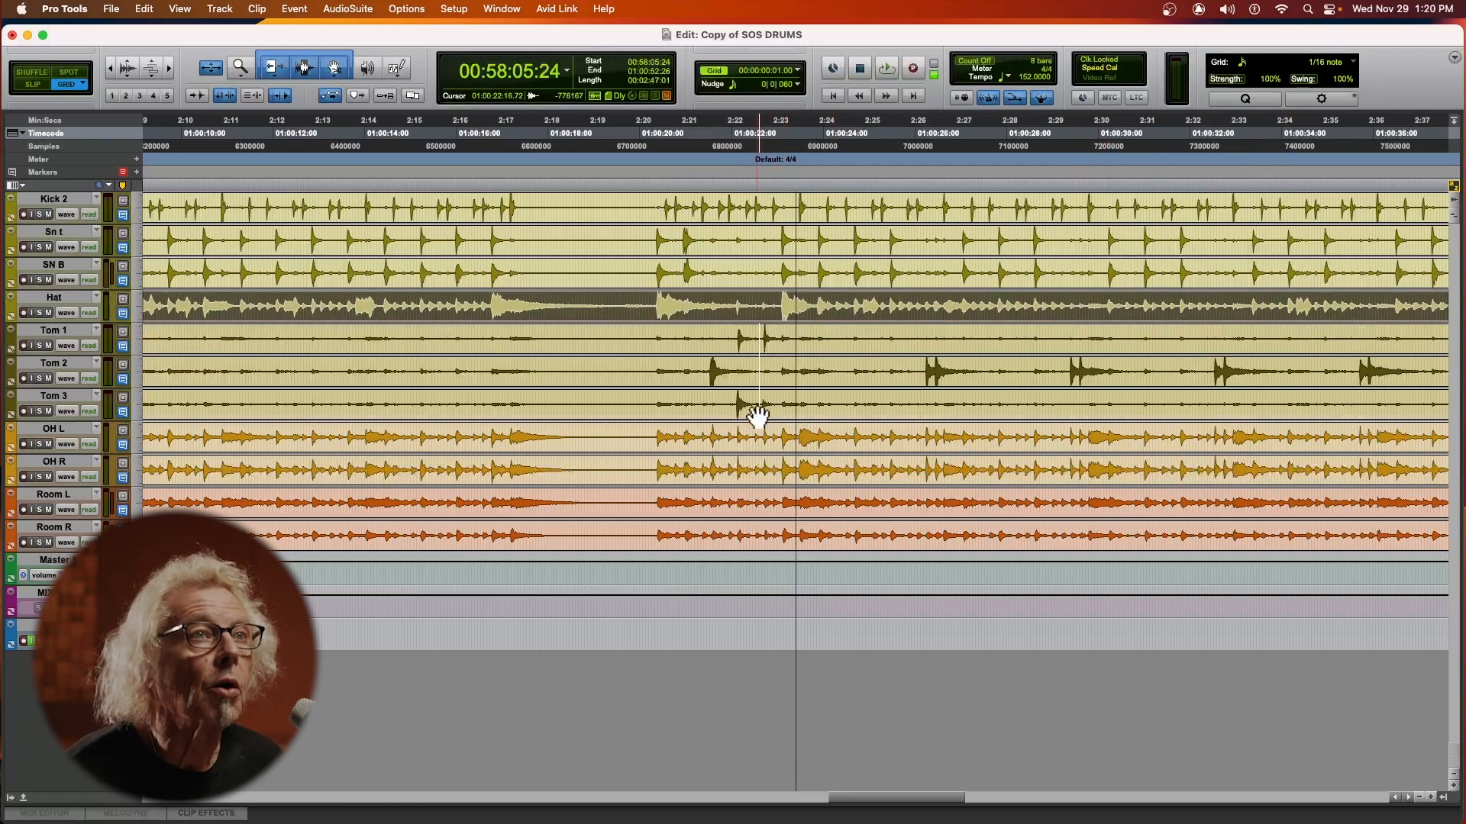
Step: Separate the Tom 3 section from 01:00:22:17 to 01:00:23:03 and raise its clip gain to +10.3 dB
left_click_drag(758, 405, 782, 412)
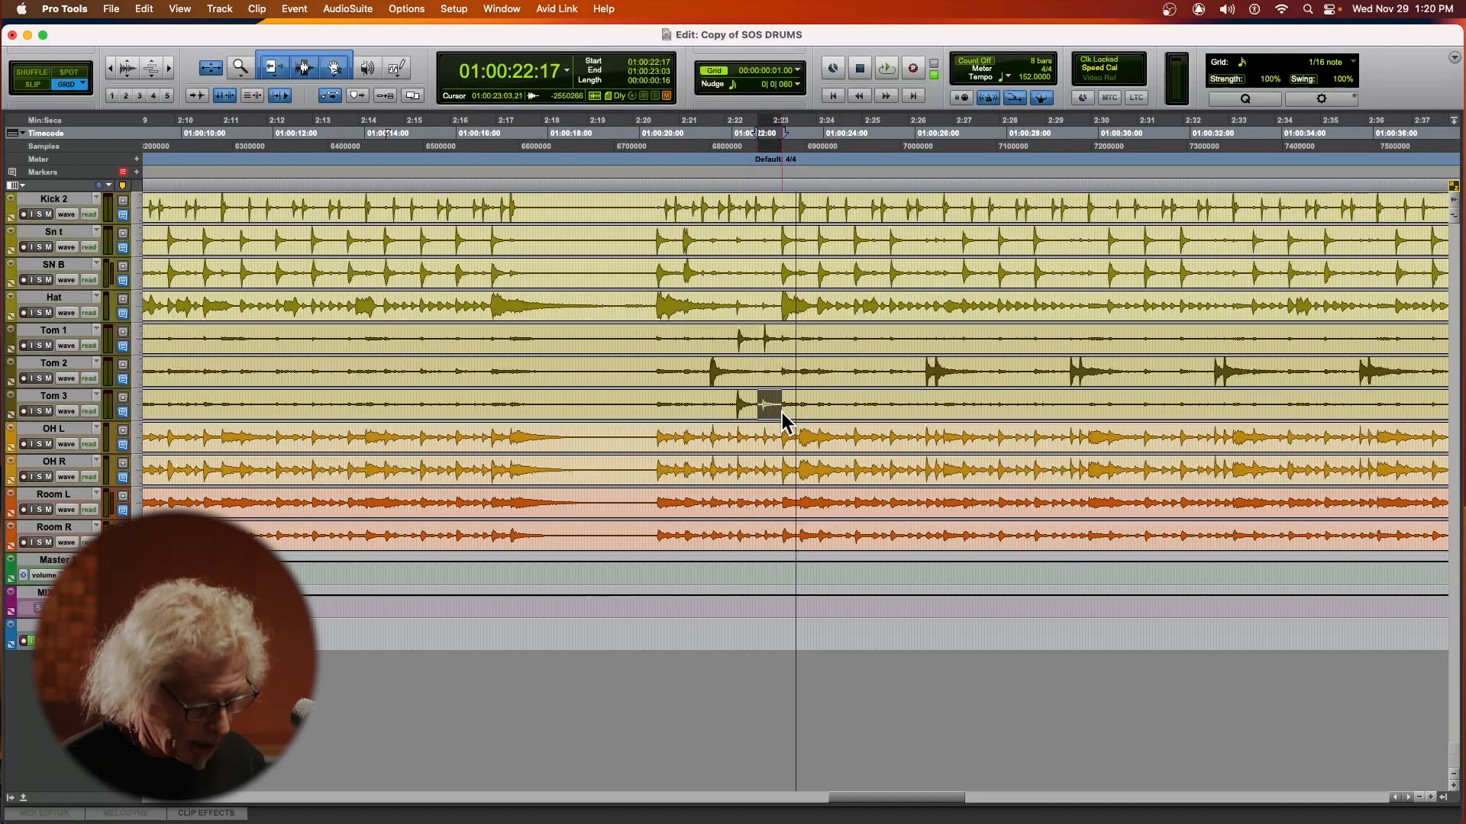
mouse_move(782, 419)
left_mouse_down()
mouse_move(751, 383)
mouse_move(766, 405)
left_mouse_up()
key("t")
key("t")
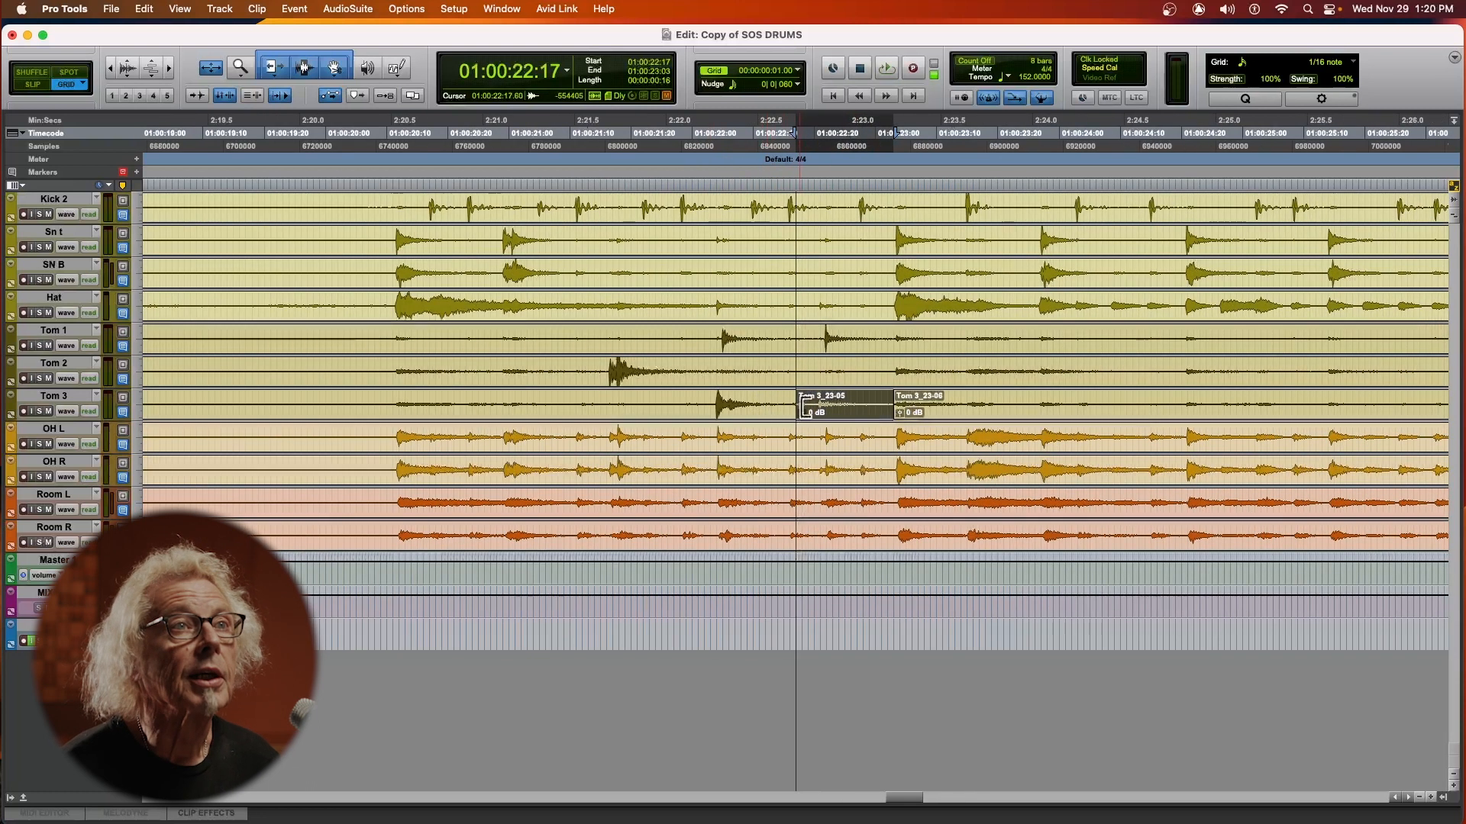
left_click_drag(800, 413, 801, 401)
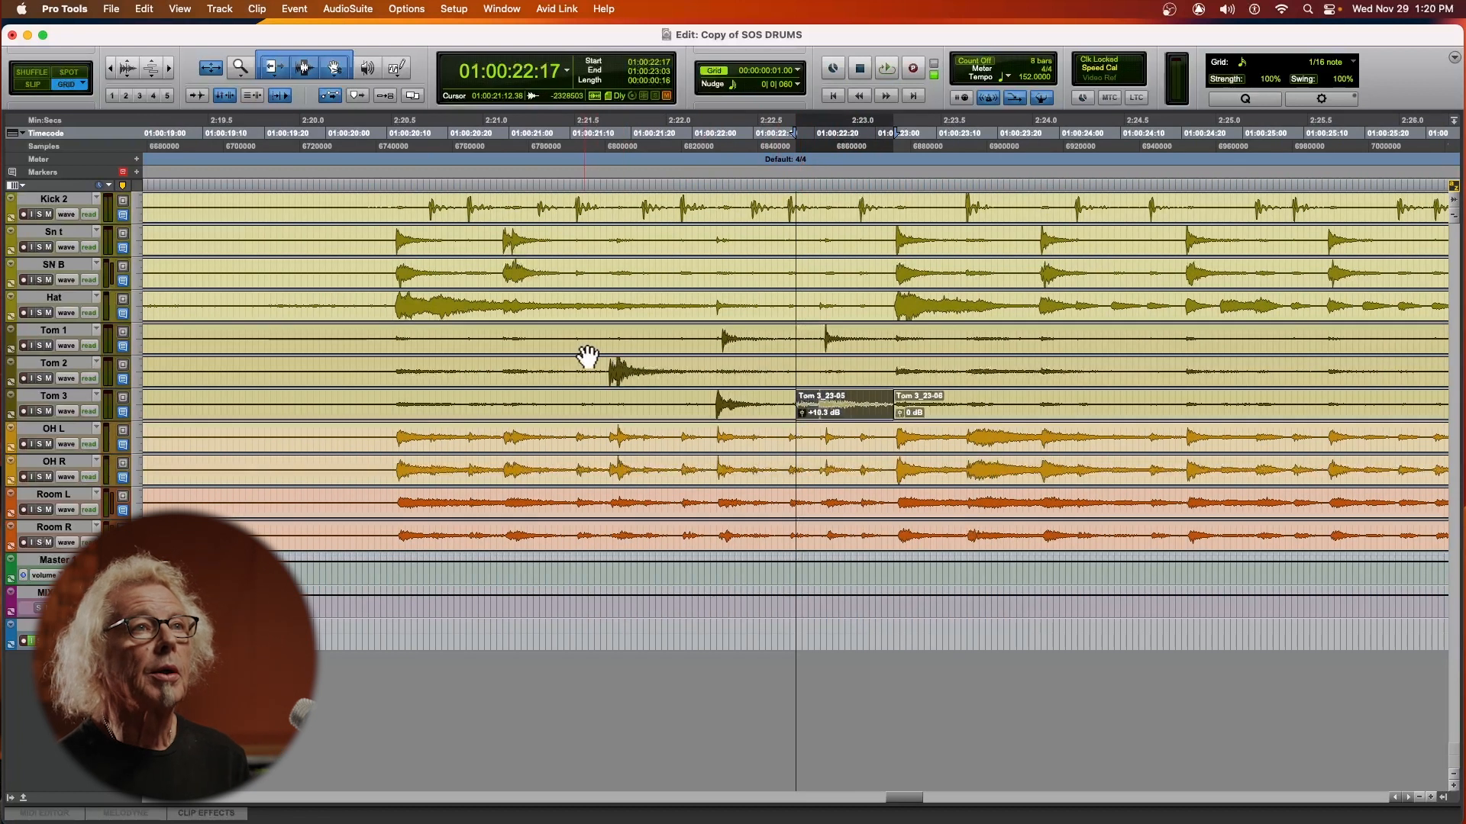
Step: Play the tom fill from 01:00:21:15, replay it from 01:00:21:16, and keep listening through the following section
left_click(599, 176)
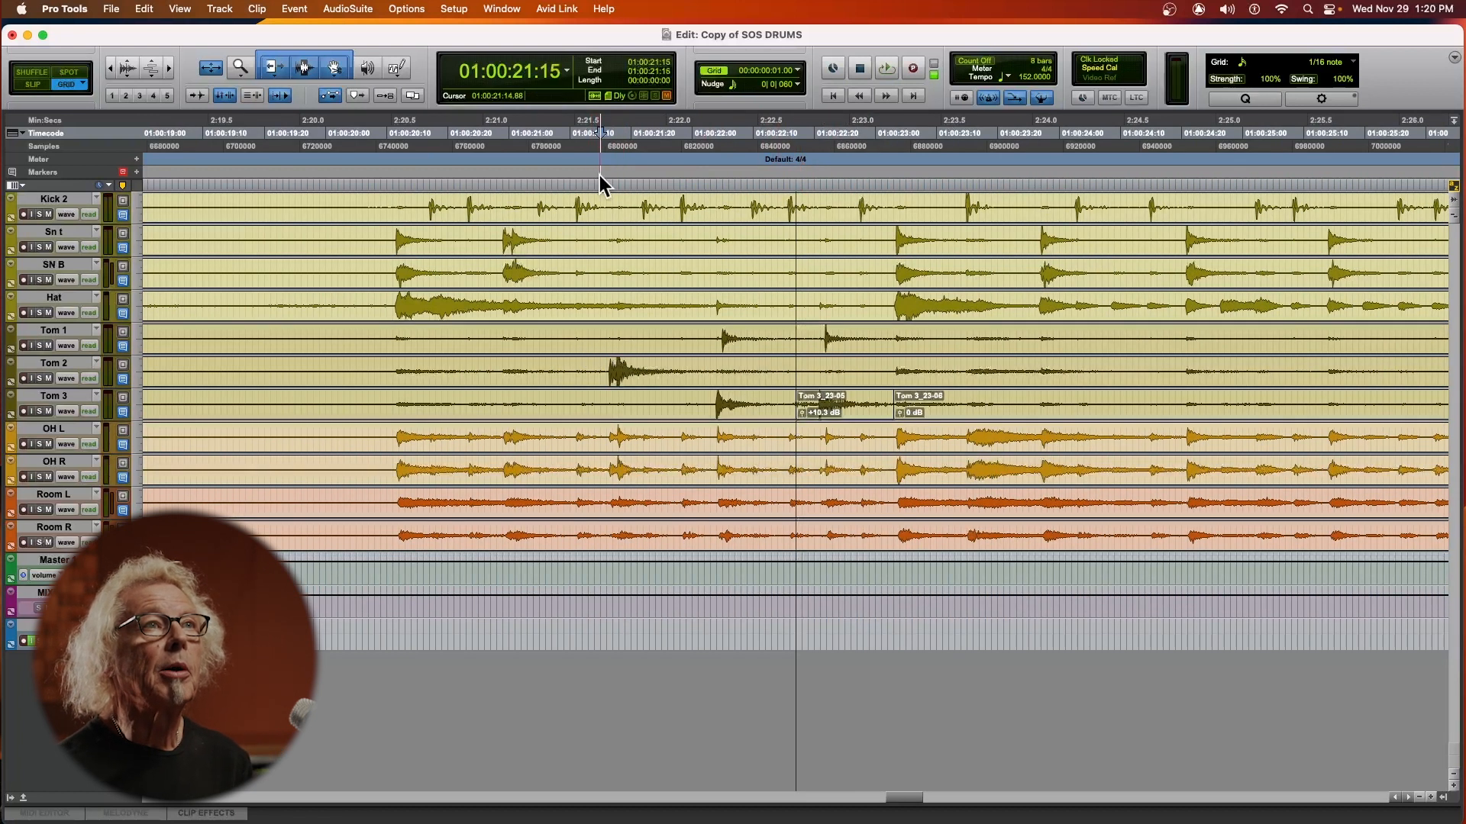
key("space")
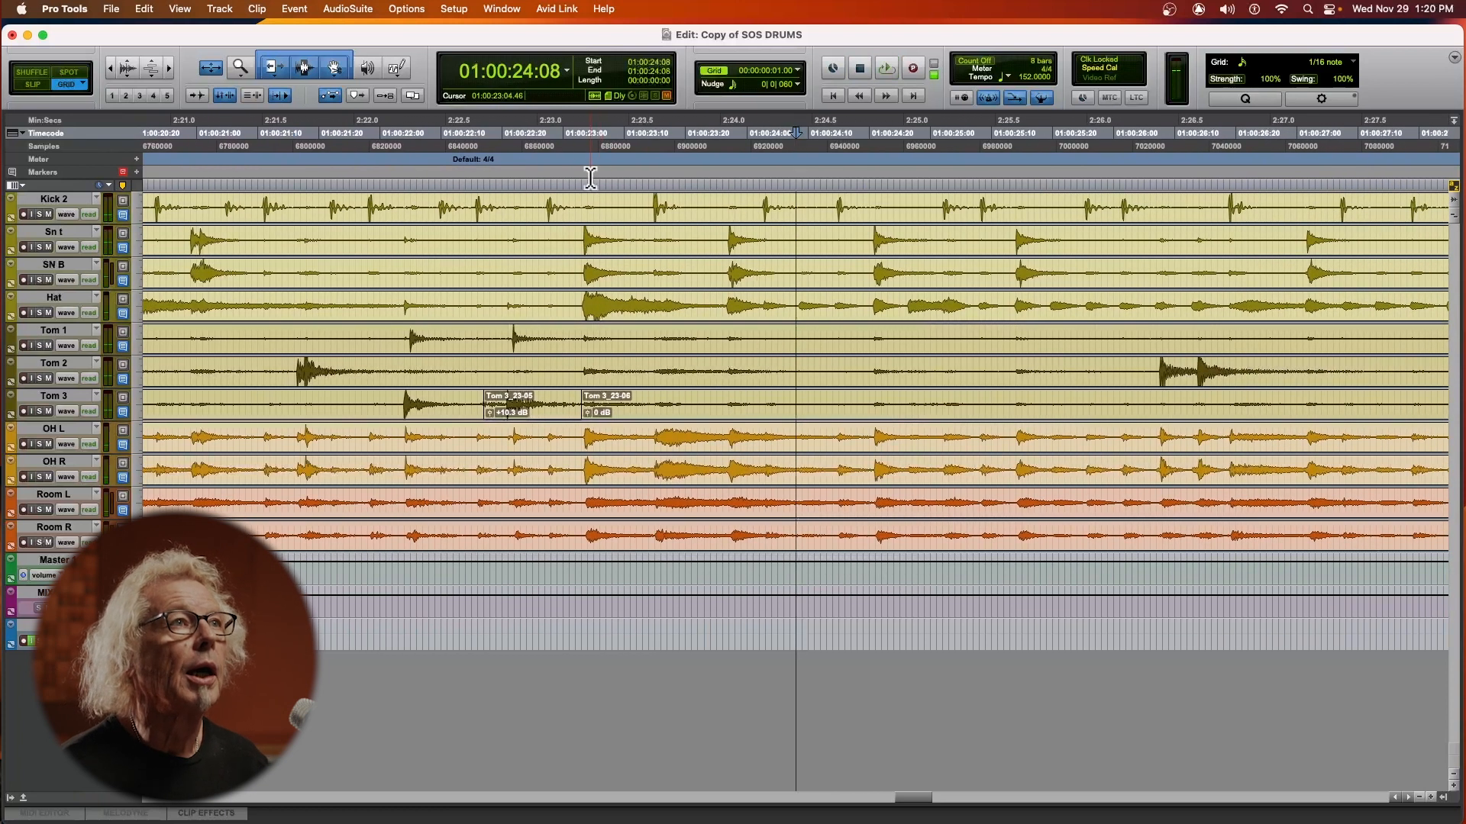
left_click(391, 174)
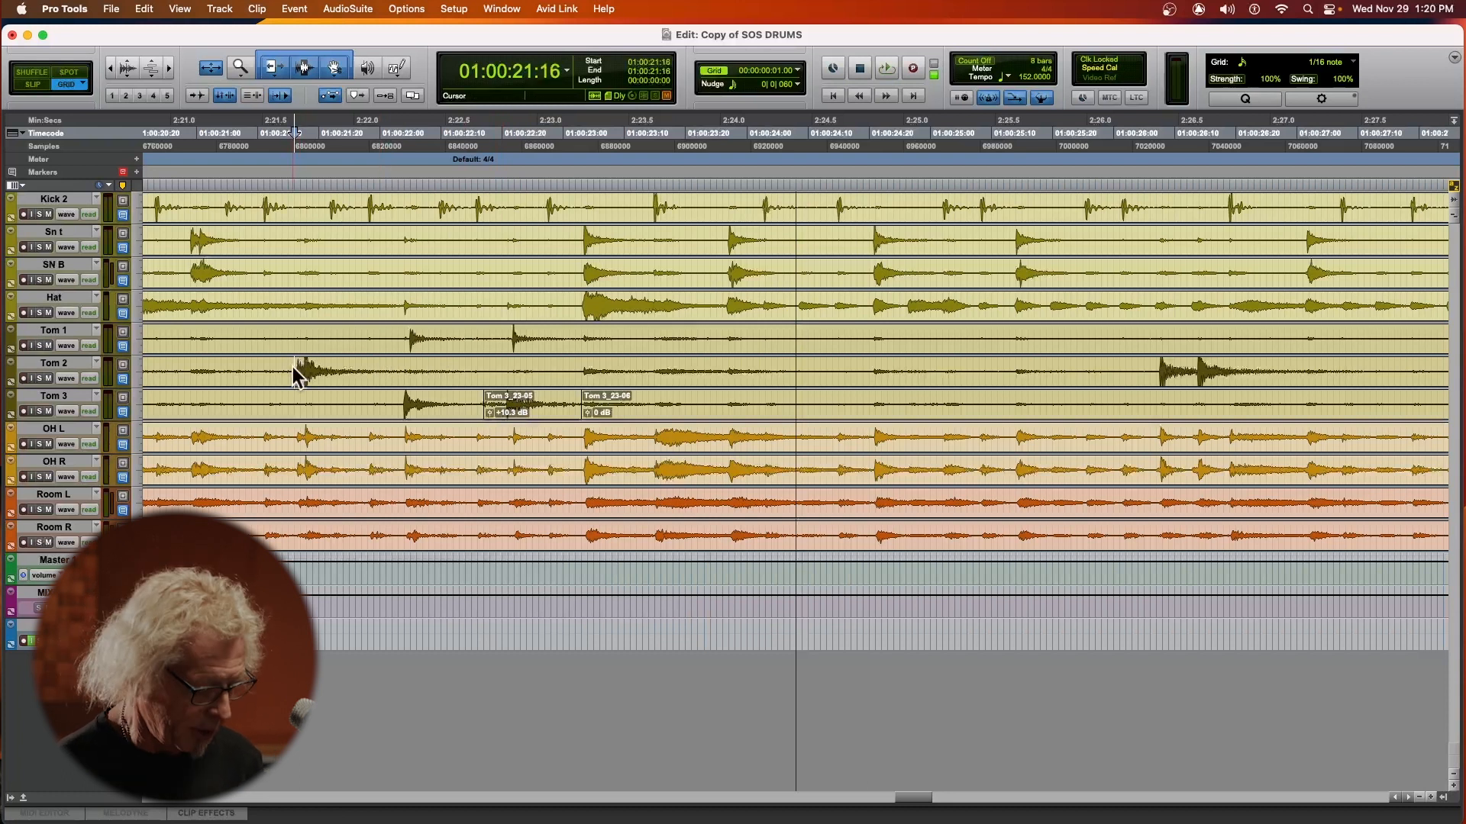
key("space")
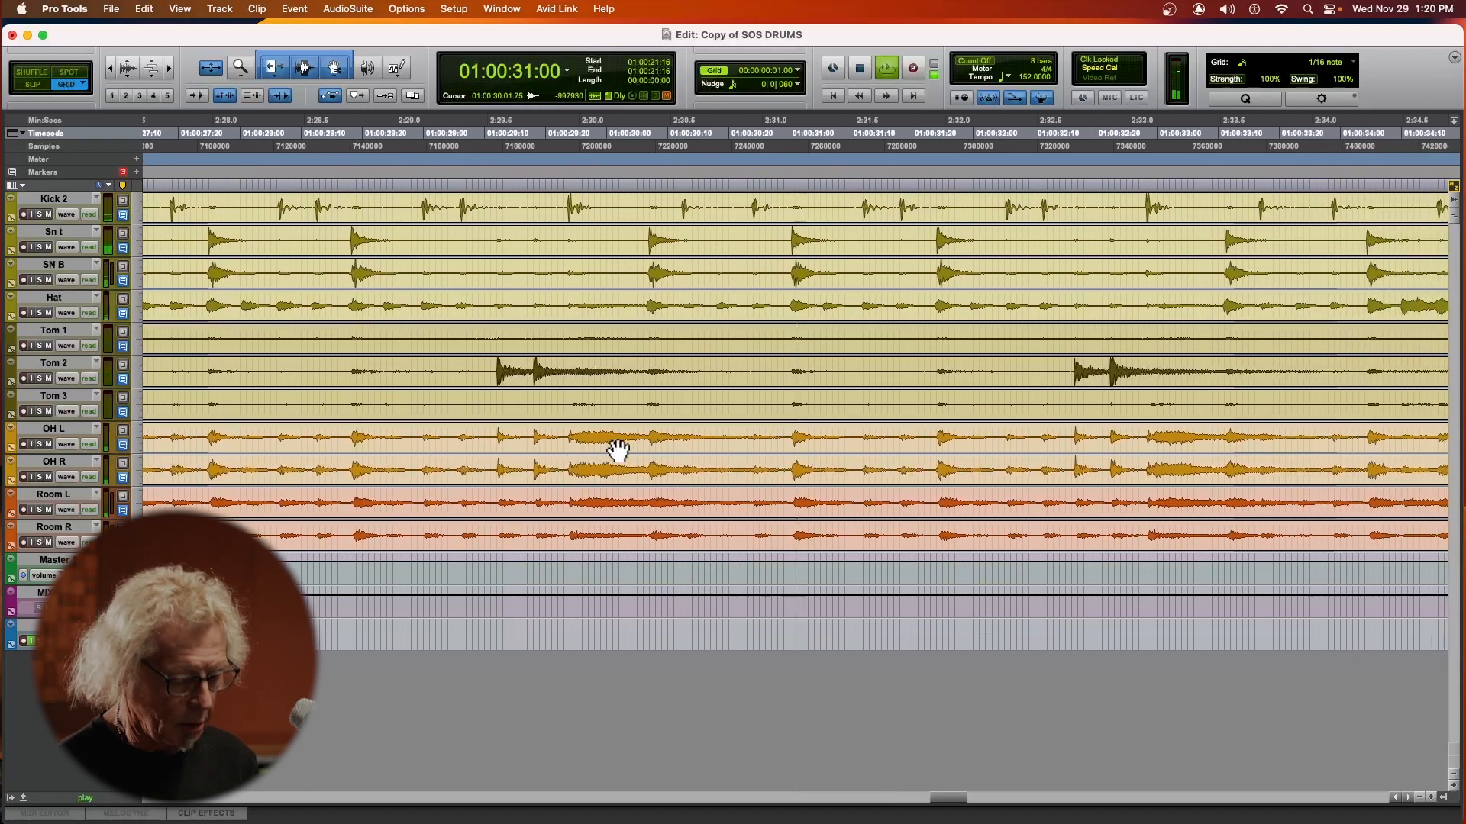
key("r")
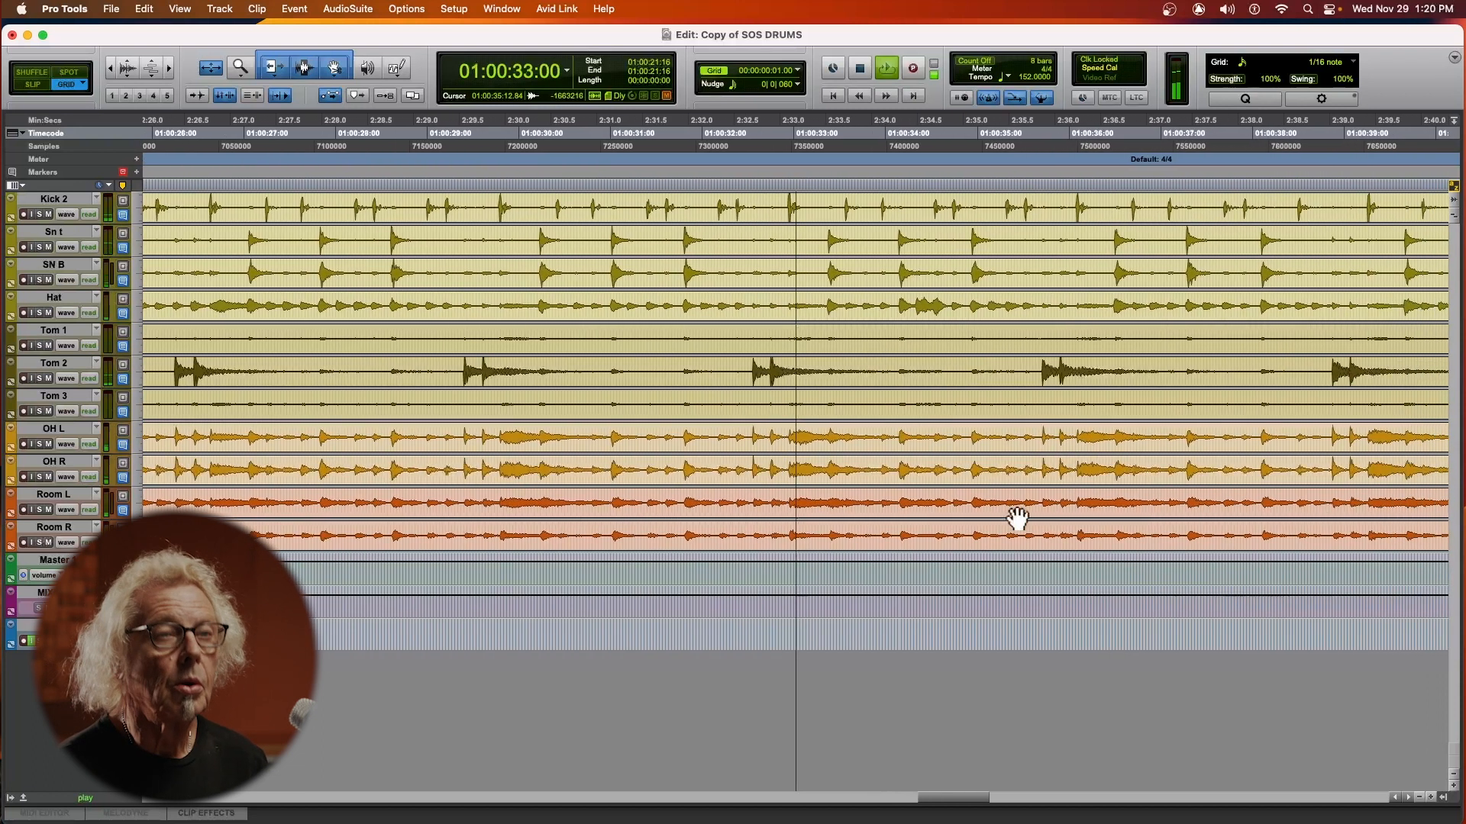
key("r")
key("r")
key("r")
key("r")
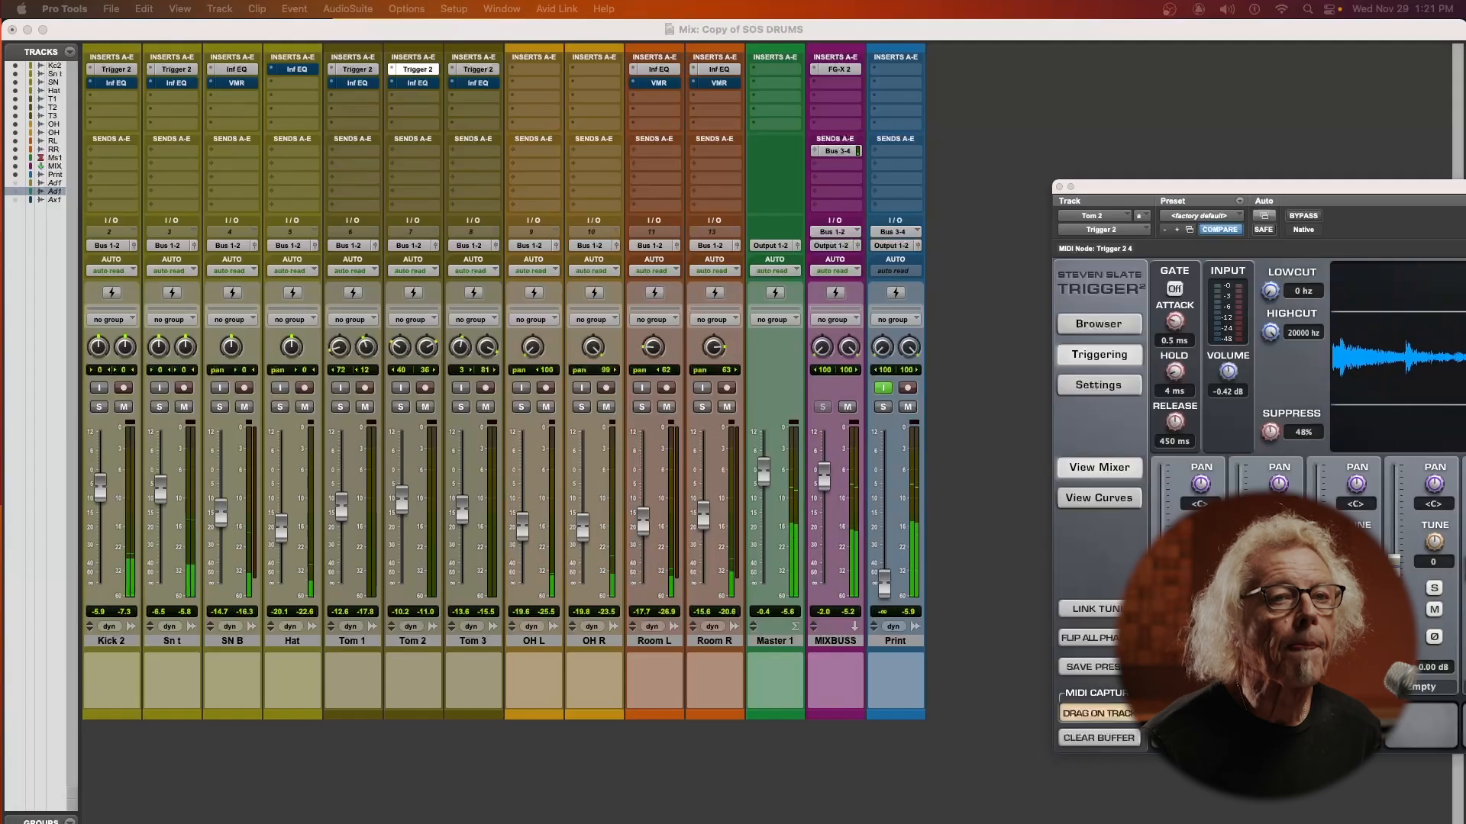
Step: Bring the Tom 2 Trigger 2 window into view, close it, and return to the Edit window
left_click_drag(1317, 199, 884, 153)
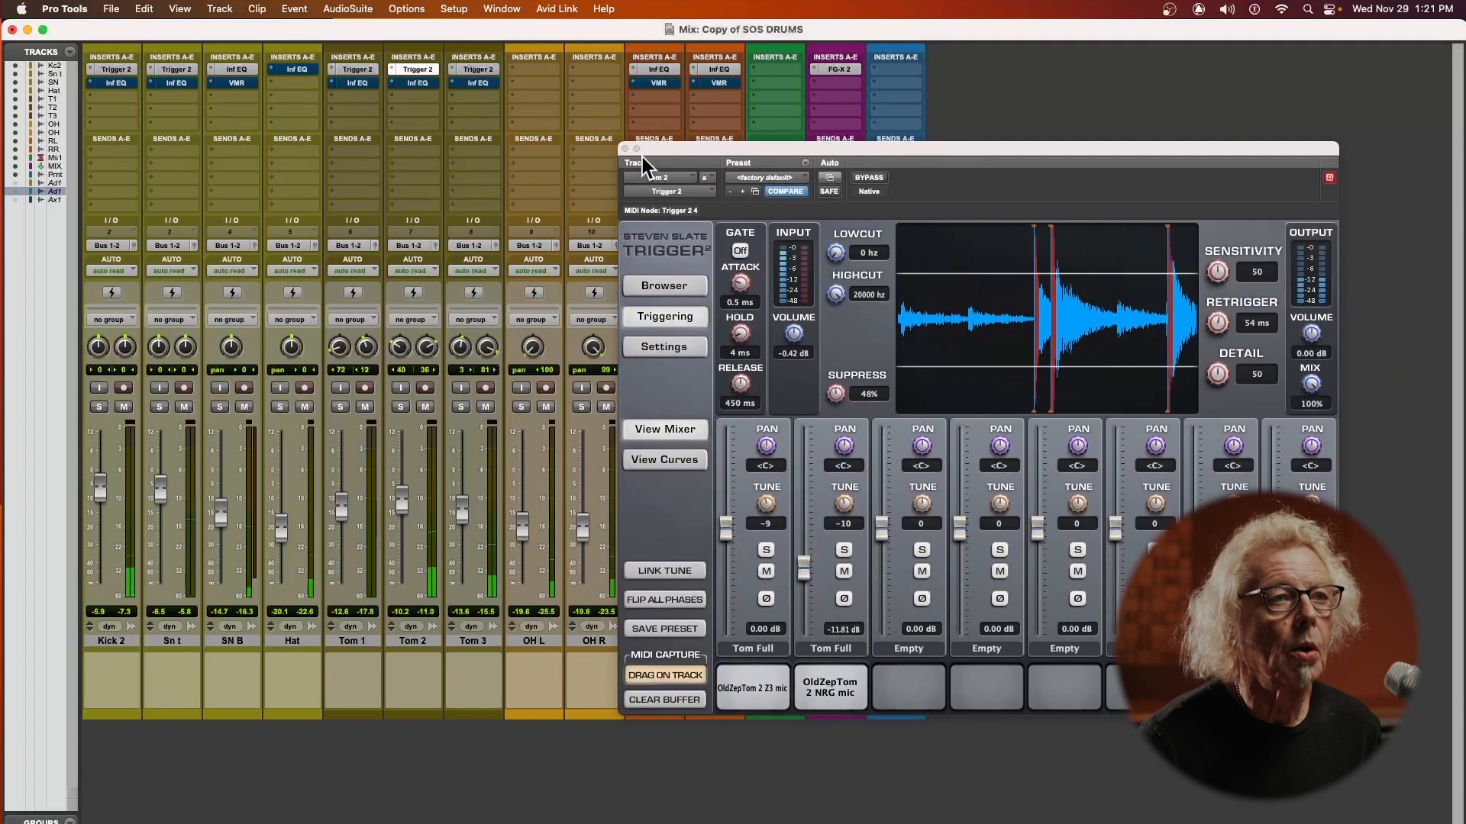
left_click(624, 148)
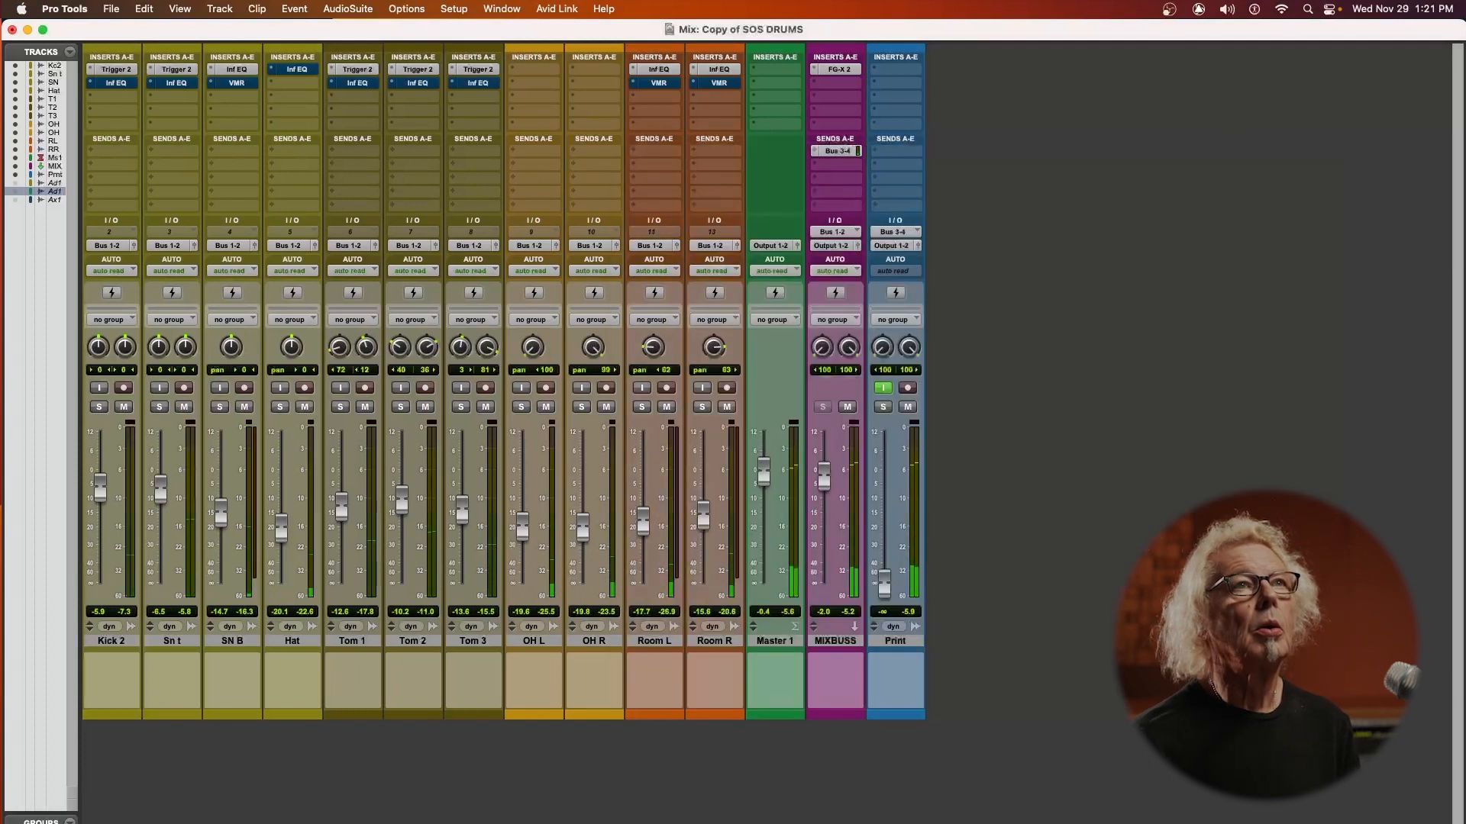
key("super+equal")
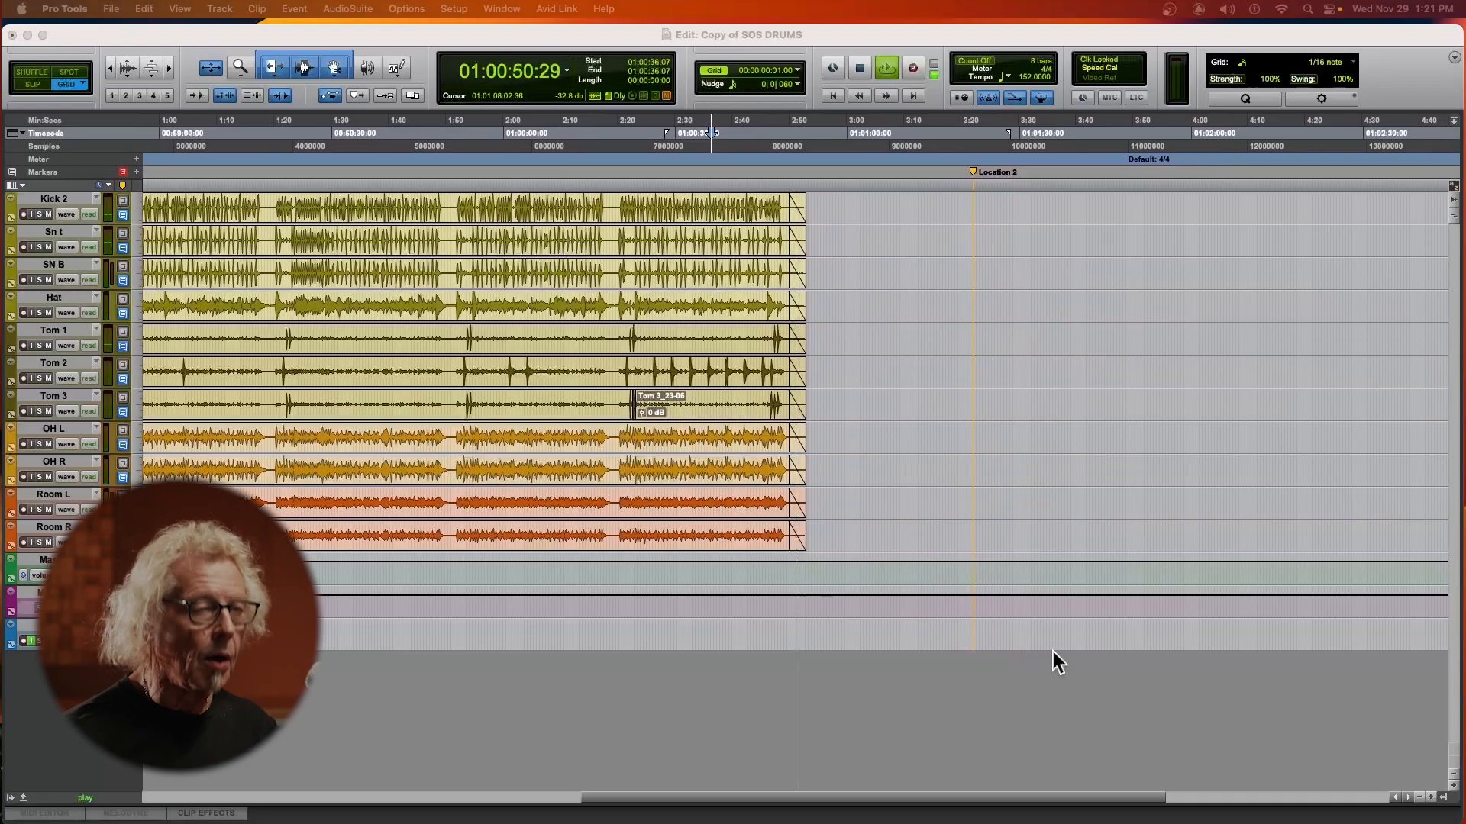